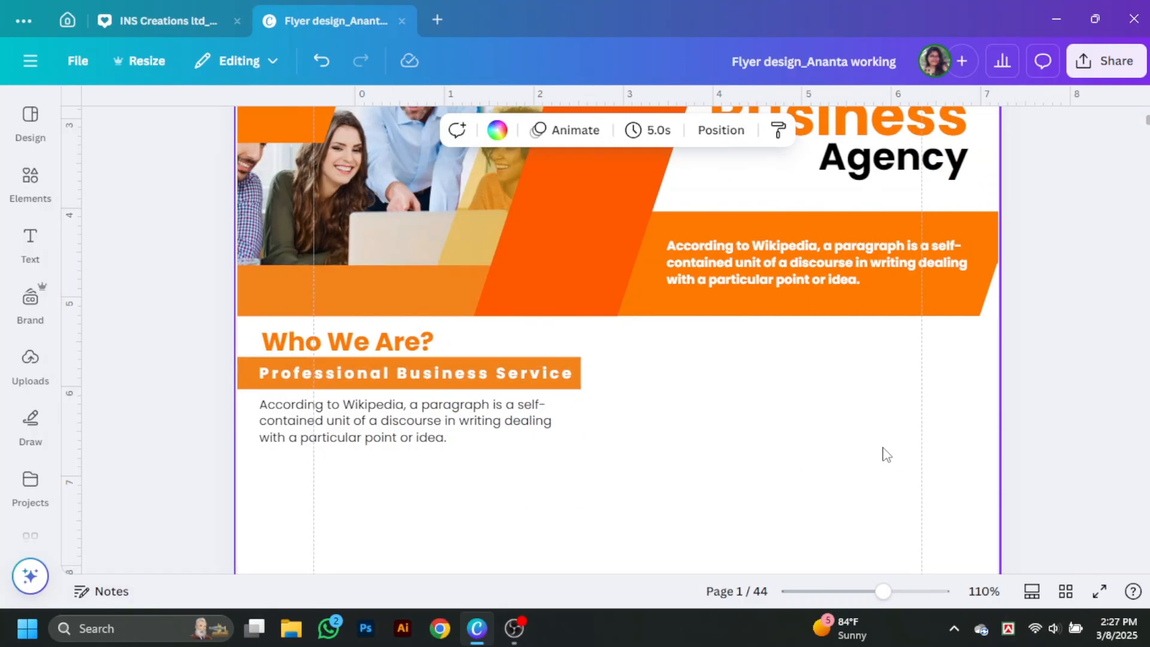
Step: Scroll down the flyer to the area below the Who We Are? paragraph
scroll(885, 455, "down", 1)
Step: Duplicate the Who We Are? heading below the paragraph as Who Chooses US?, widened onto one line
left_click_drag(354, 271, 355, 396)
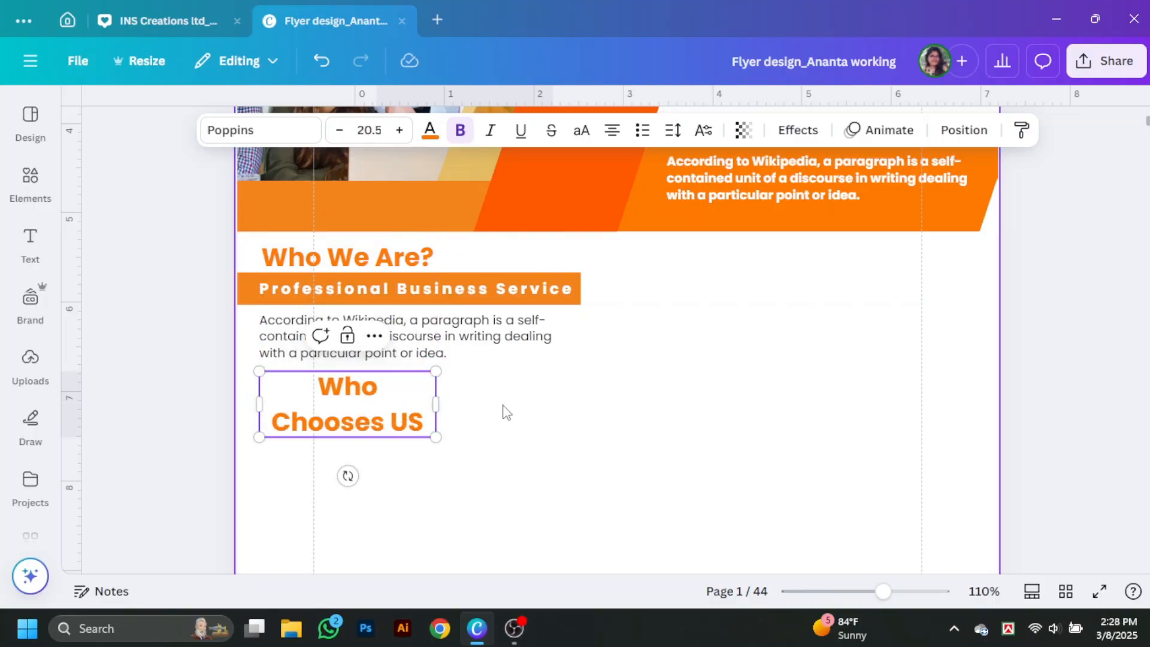
mouse_move(436, 405)
left_mouse_down()
mouse_move(558, 411)
mouse_move(430, 391)
left_mouse_up()
left_click(449, 414)
left_click_drag(502, 387, 497, 395)
left_click(567, 400)
Step: Copy the paragraph text box under the Who Chooses US? heading
scroll(567, 400, "down", 1)
left_click_drag(457, 264, 453, 352)
left_click(705, 391)
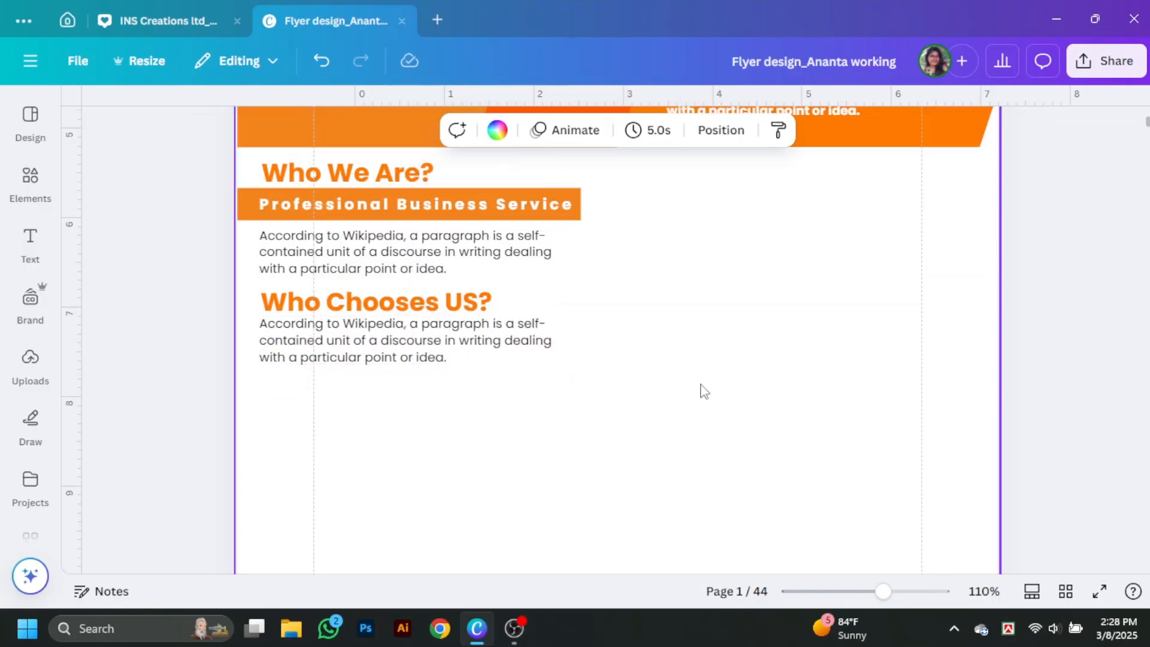
scroll(783, 386, "up", 1)
scroll(821, 403, "down", 2)
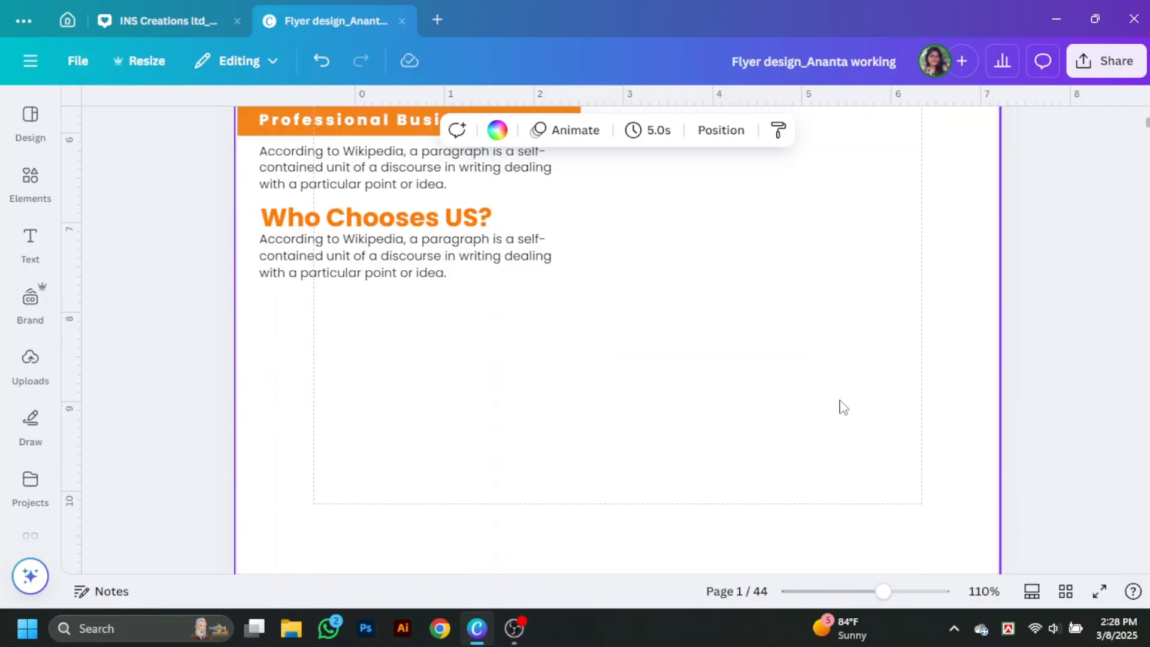
scroll(839, 403, "up", 1)
Step: Copy the orange bar and its label below the new paragraph, relabelled OUR SPECIAL SERVICES
left_click_drag(557, 218, 554, 410)
left_click(623, 383)
left_click_drag(456, 207, 447, 398)
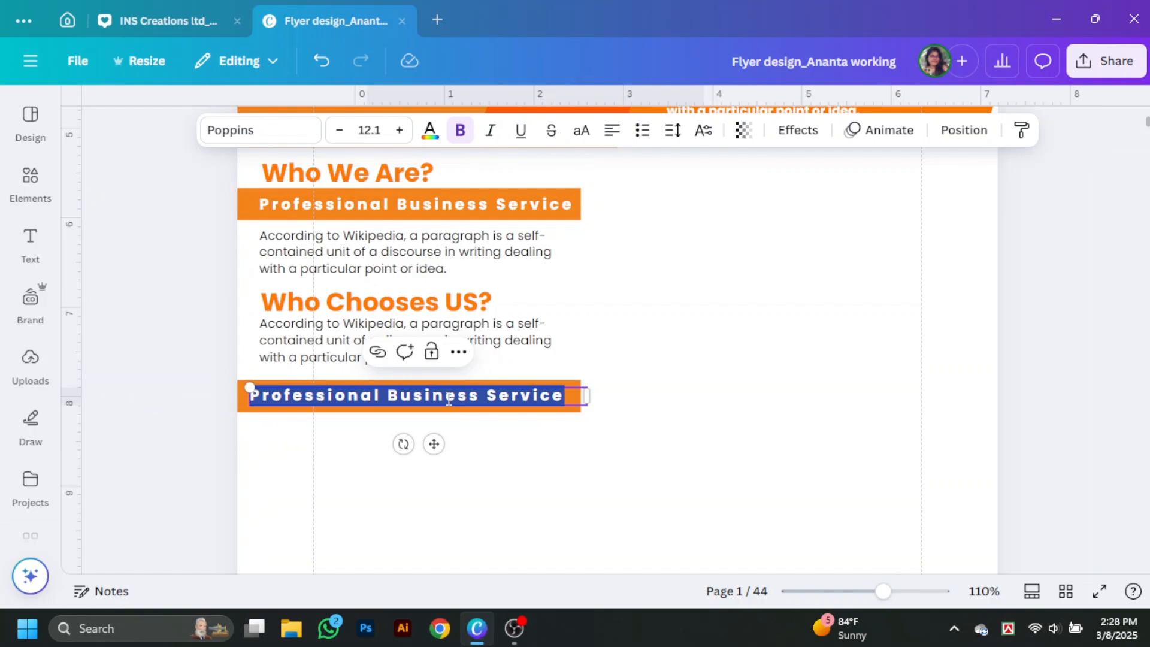
type("OUR SPECIAL")
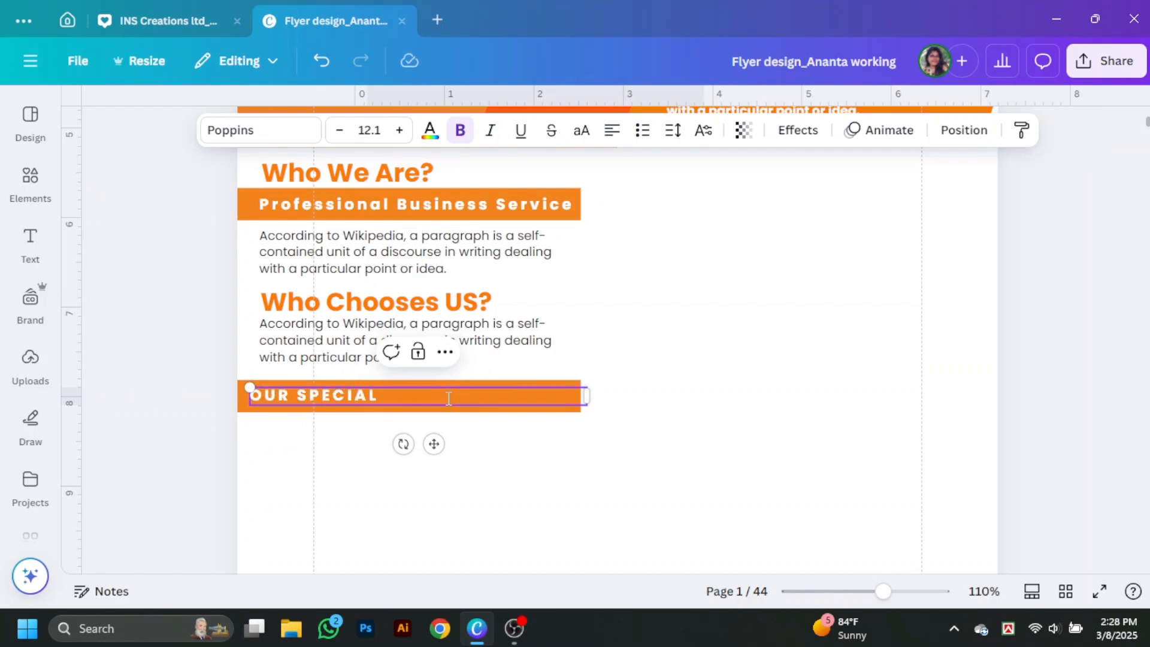
left_click(507, 478)
left_click_drag(467, 400, 476, 401)
left_click_drag(596, 396, 510, 402)
left_click(782, 445)
scroll(782, 444, "up", 2)
scroll(782, 445, "down", 2)
scroll(813, 398, "up", 5)
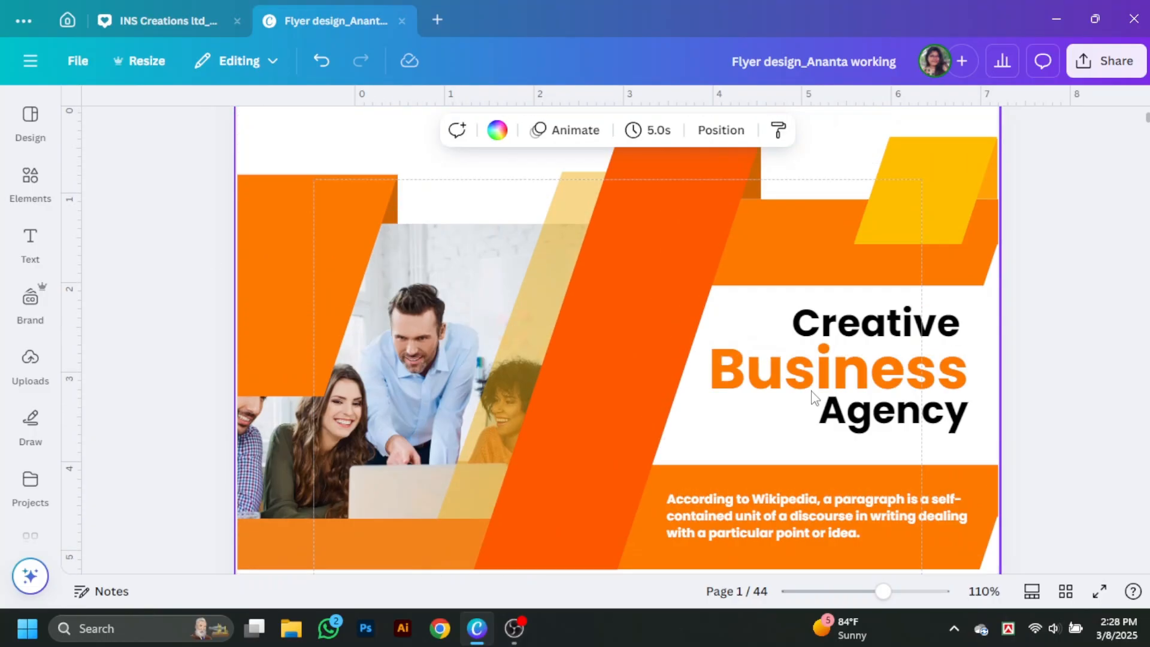
scroll(812, 414, "down", 5)
Step: Search Elements for 'frame' and add a square photo frame to the page
left_click(30, 183)
left_click(301, 116)
type("frame")
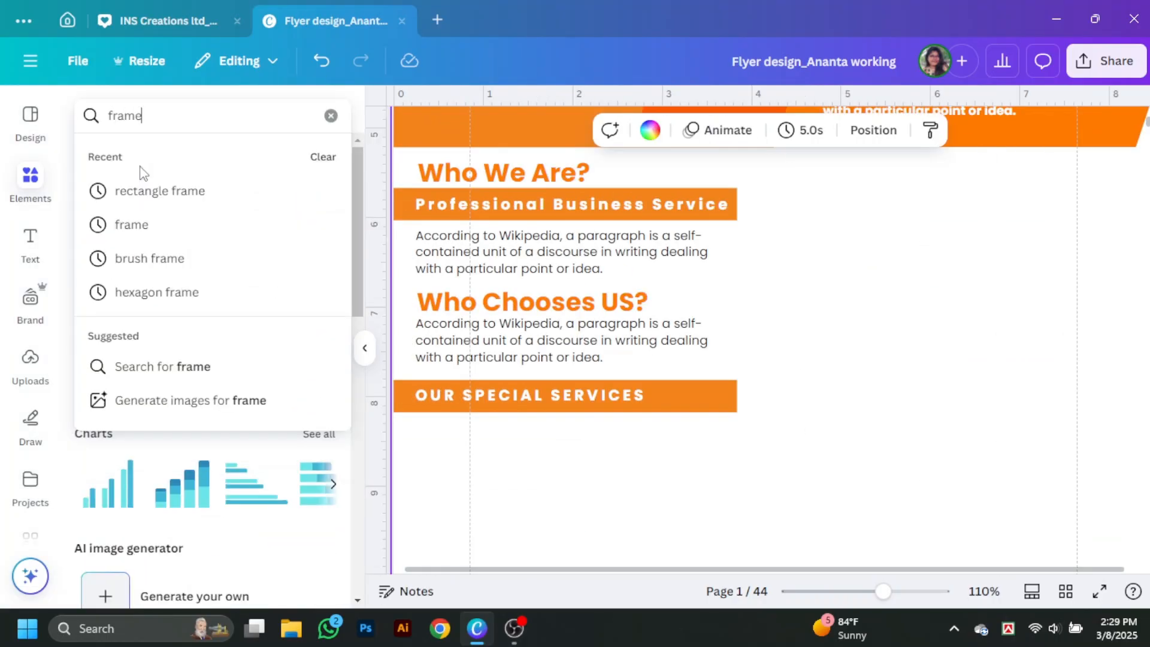
key("Return")
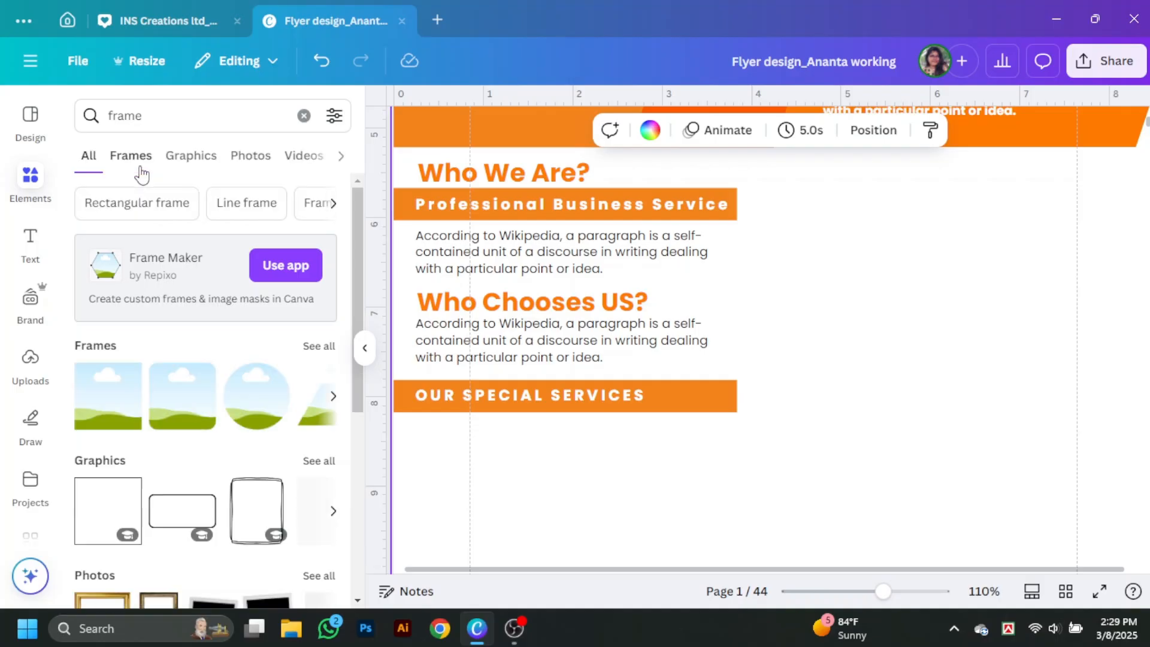
left_click(119, 415)
left_click(364, 348)
Step: Resize the frame into a landscape shape to the right of the heading text
left_click_drag(695, 252, 909, 403)
left_click_drag(1025, 516, 889, 379)
left_click_drag(851, 278, 960, 300)
left_click_drag(793, 178, 793, 228)
left_click_drag(802, 427, 802, 412)
left_click_drag(799, 229, 803, 188)
left_click(766, 7)
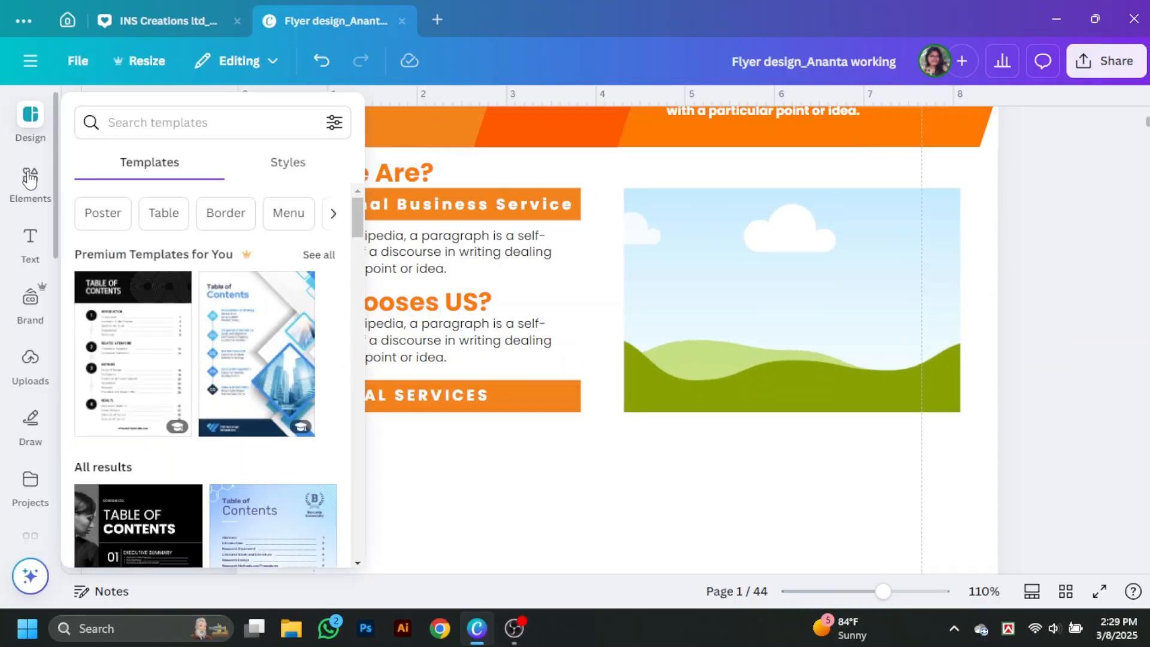
Step: Fill the frame with a team meeting photo from a 'marketing team' Photos search
left_click(28, 181)
left_click(275, 115)
type("marj")
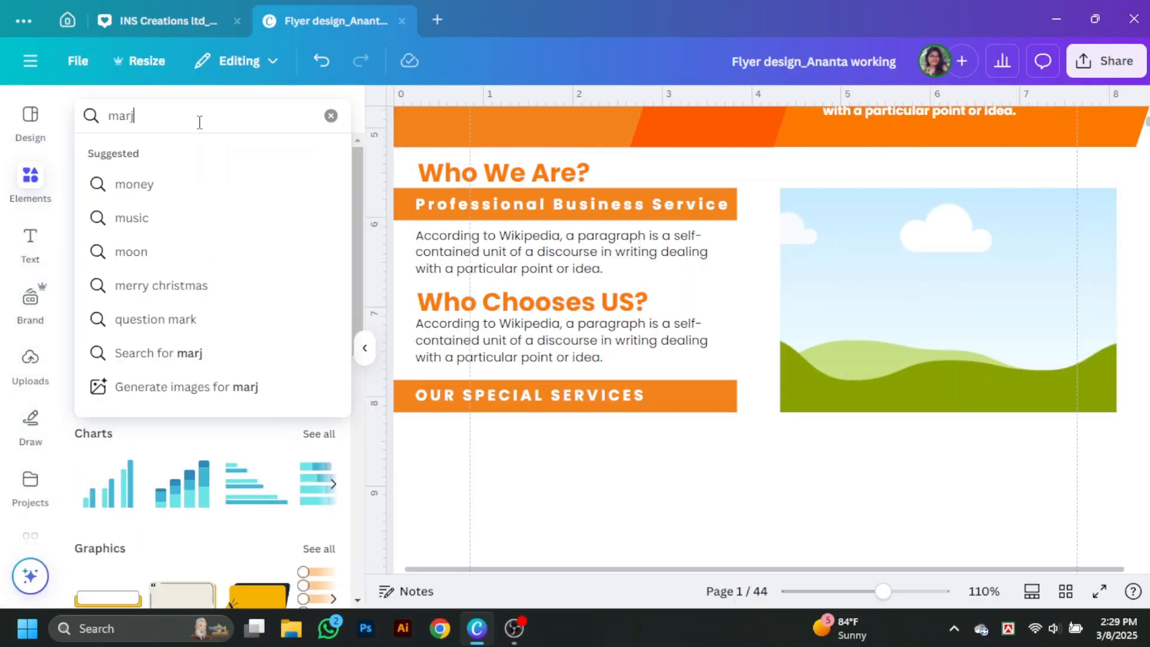
type("eting team")
key("Return")
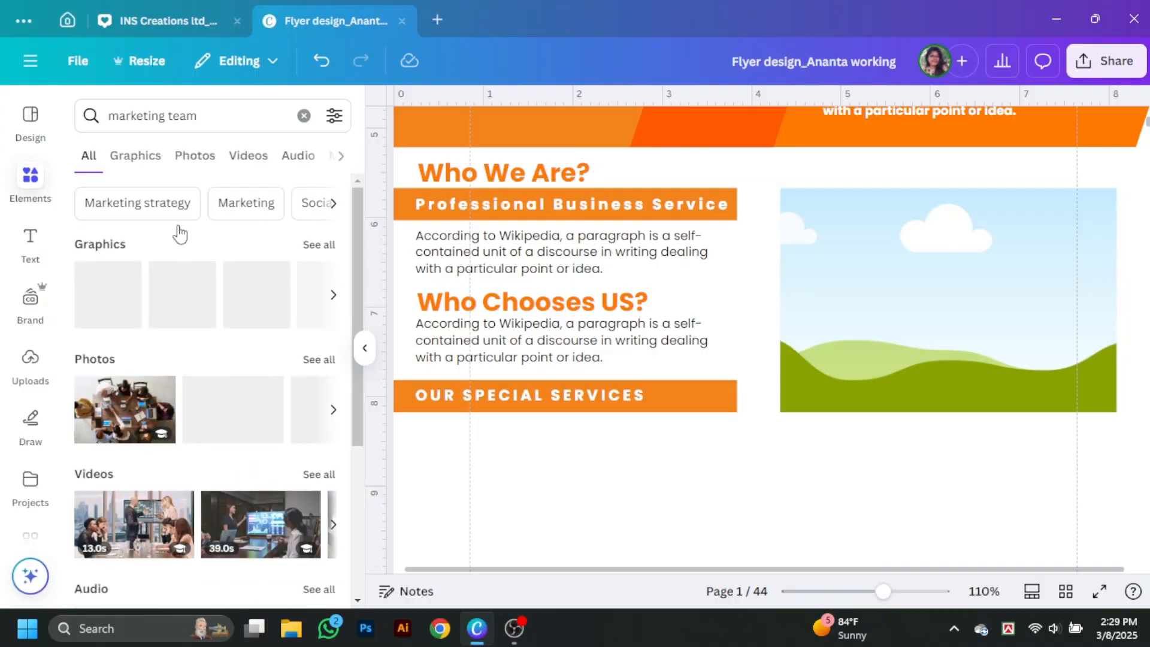
left_click(196, 156)
scroll(240, 309, "down", 5)
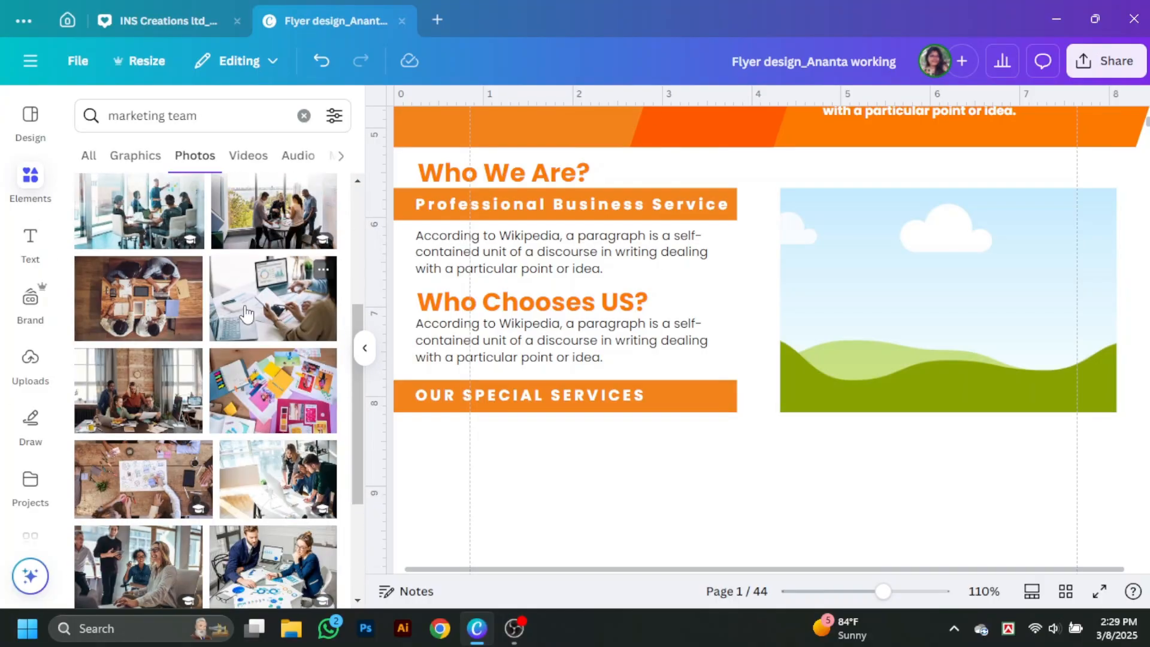
left_click(293, 428)
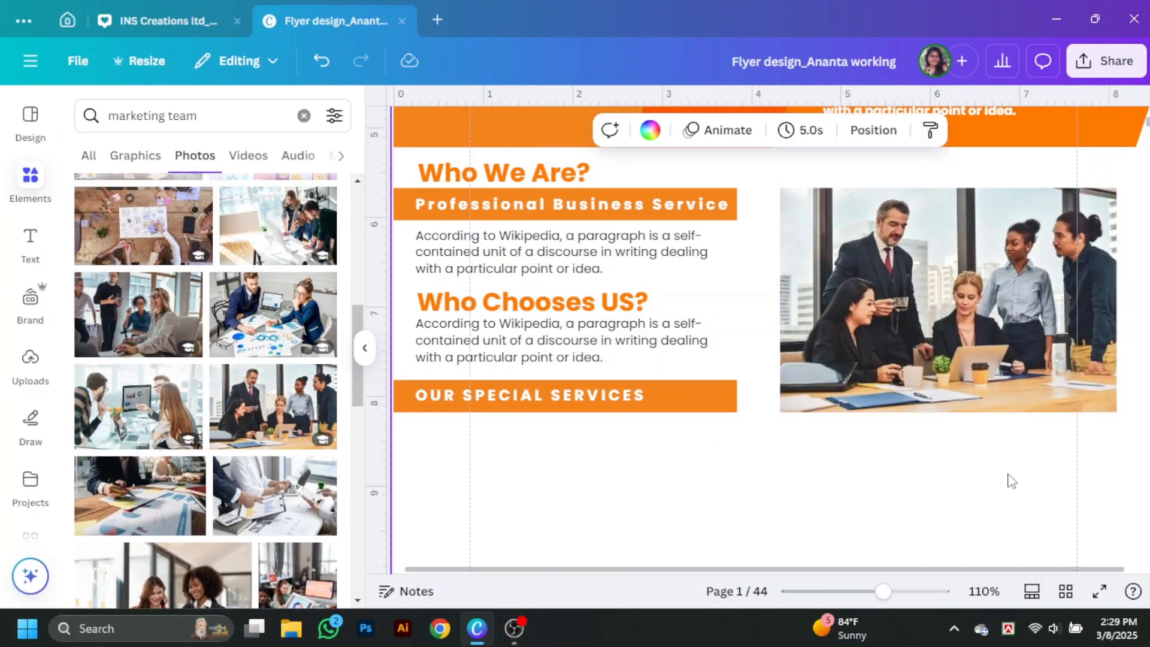
scroll(238, 383, "down", 5)
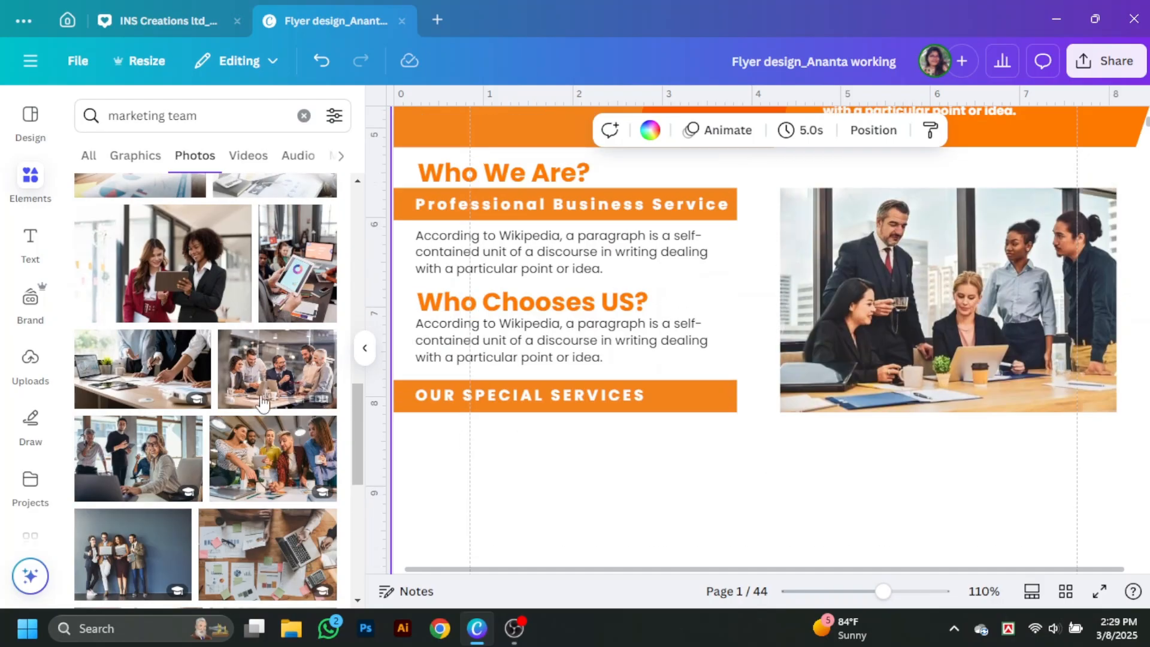
left_click(366, 352)
Step: Duplicate the orange slanted shape down the flyer's right edge beside the photo
scroll(982, 384, "up", 3)
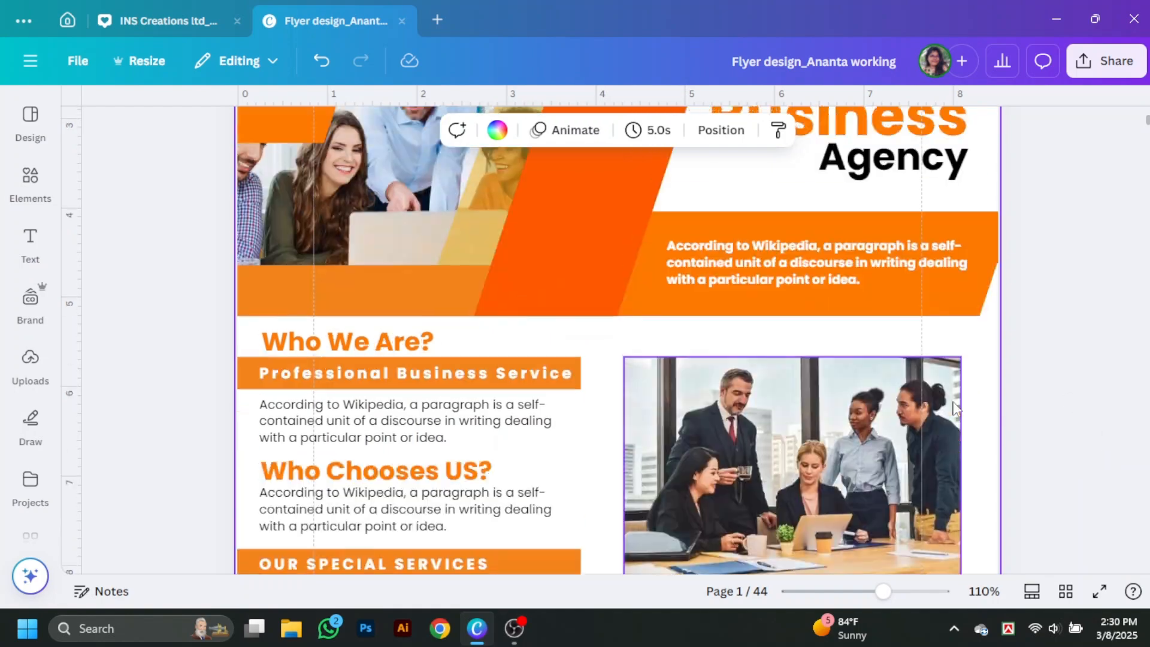
scroll(803, 428, "down", 3)
left_click_drag(634, 303, 909, 426)
left_click(1081, 479)
scroll(1080, 484, "up", 2)
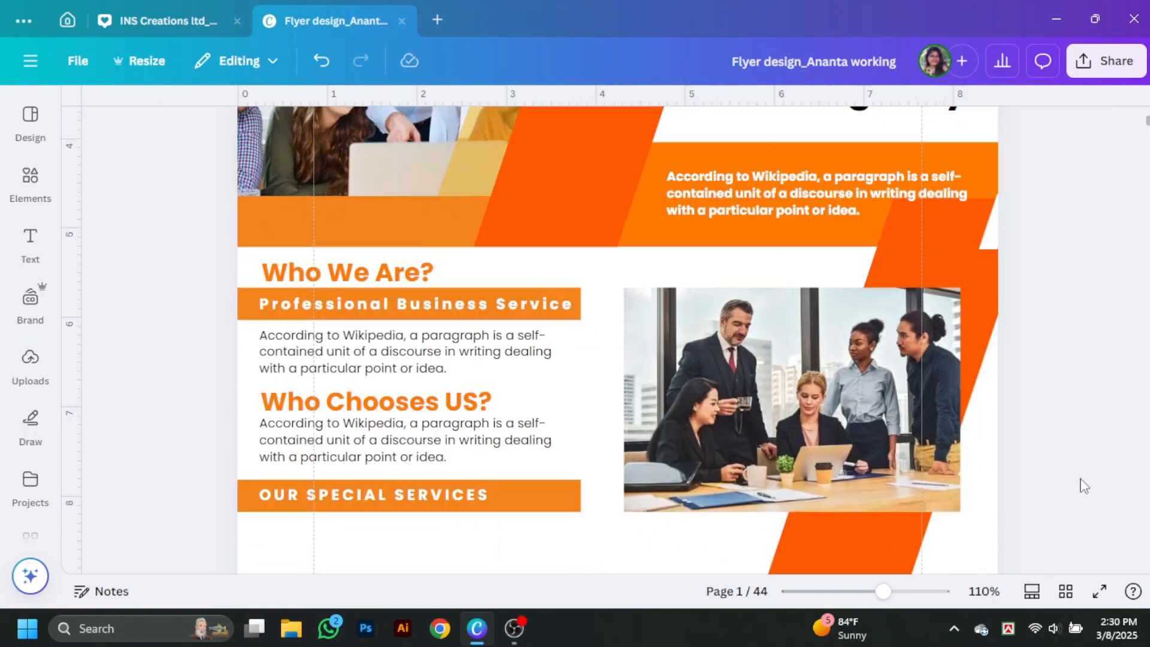
left_click_drag(983, 359, 1080, 324)
scroll(1018, 383, "down", 2)
left_click_drag(994, 455, 974, 454)
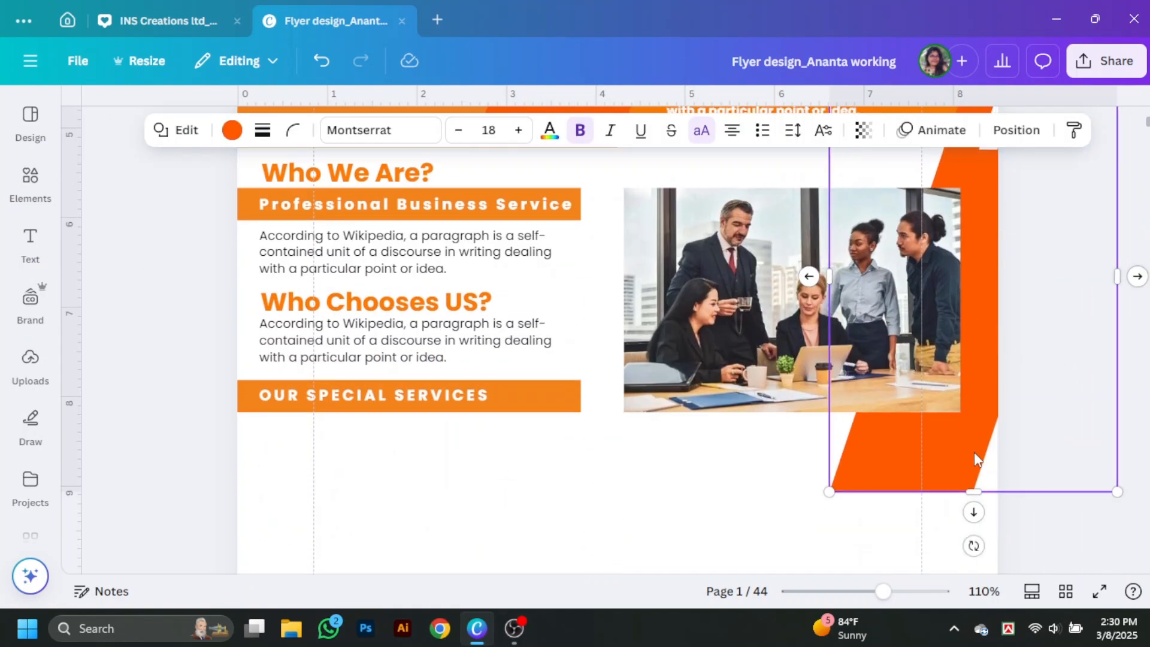
scroll(982, 359, "up", 1)
Step: Delete the stray small white shape at the right edge and adjust the slanted shape
left_click(992, 227)
left_click(1024, 486)
scroll(1025, 486, "down", 4)
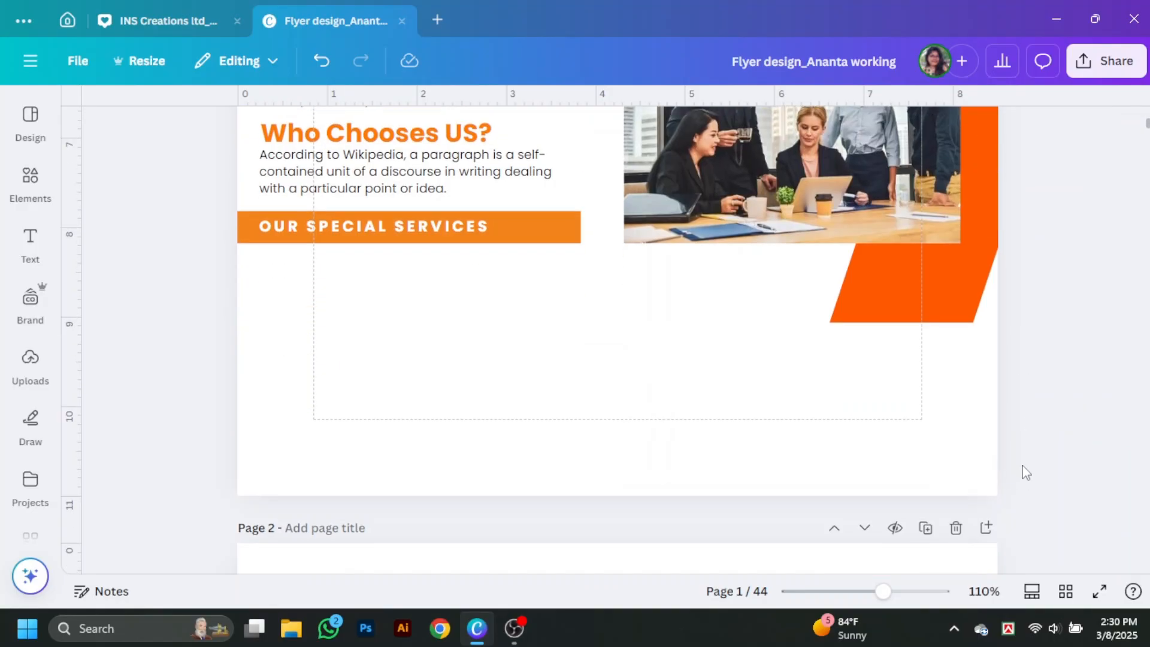
scroll(1025, 472, "up", 5)
left_click(995, 293)
left_click(1025, 213)
left_click(995, 263)
left_click_drag(976, 235, 982, 321)
left_click(1061, 313)
scroll(1053, 352, "down", 3)
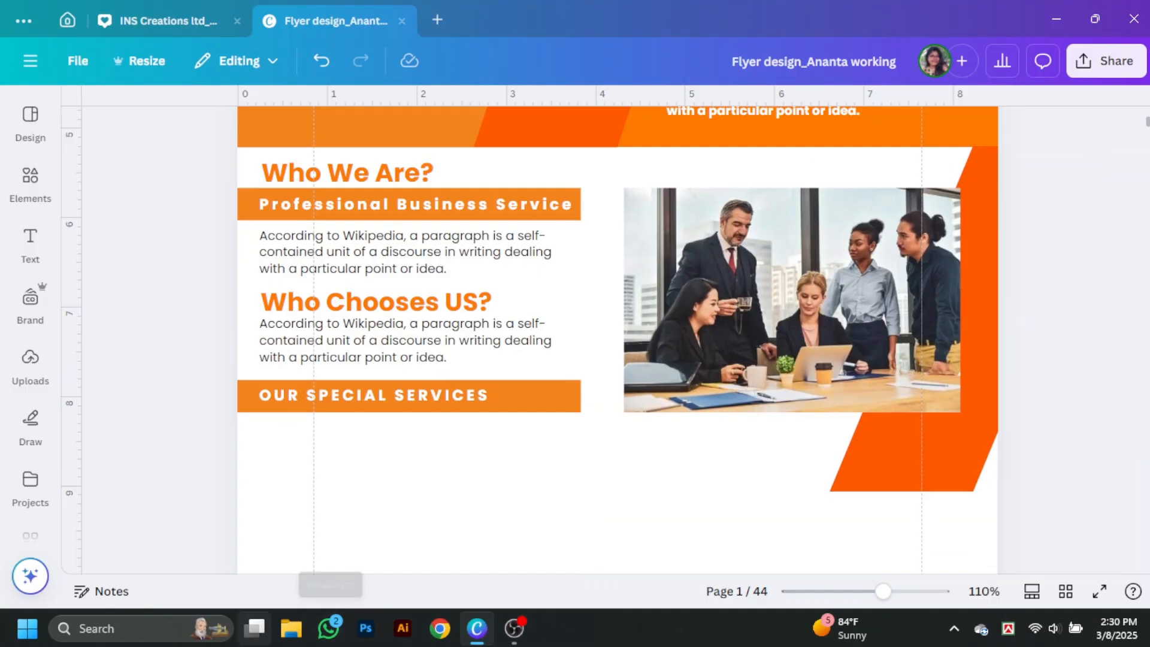
Step: Copy an orange bar below the photo, making it taller and narrower
left_click_drag(541, 410, 952, 463, "alt")
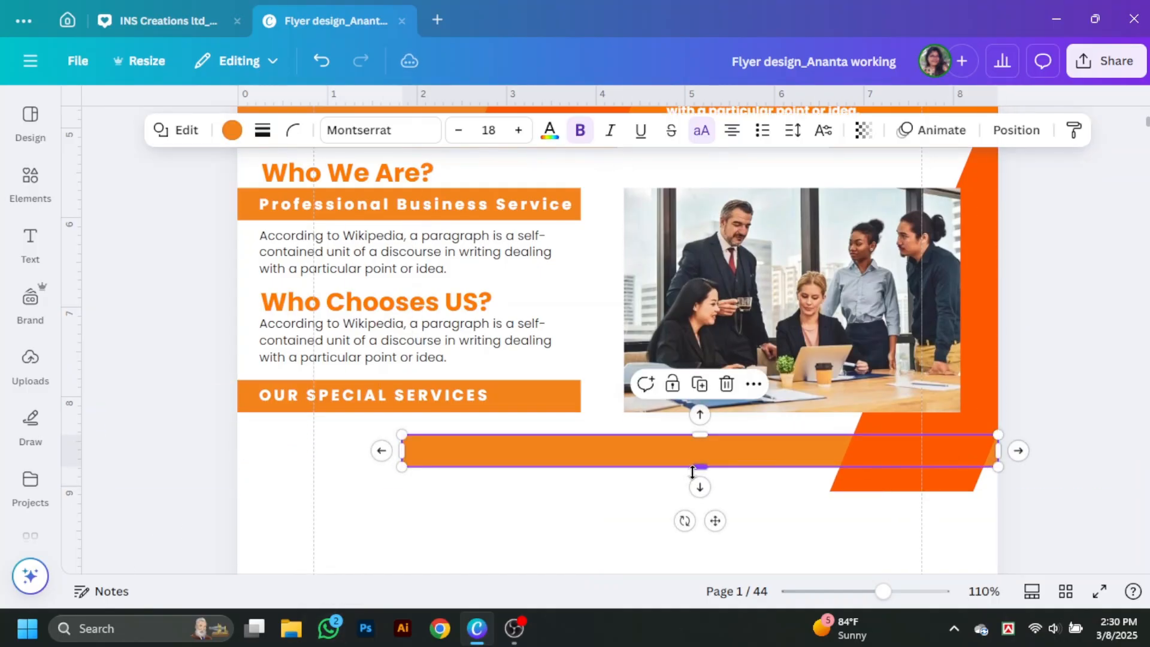
left_click_drag(698, 468, 699, 492)
left_click_drag(401, 464, 863, 479)
left_click(654, 521)
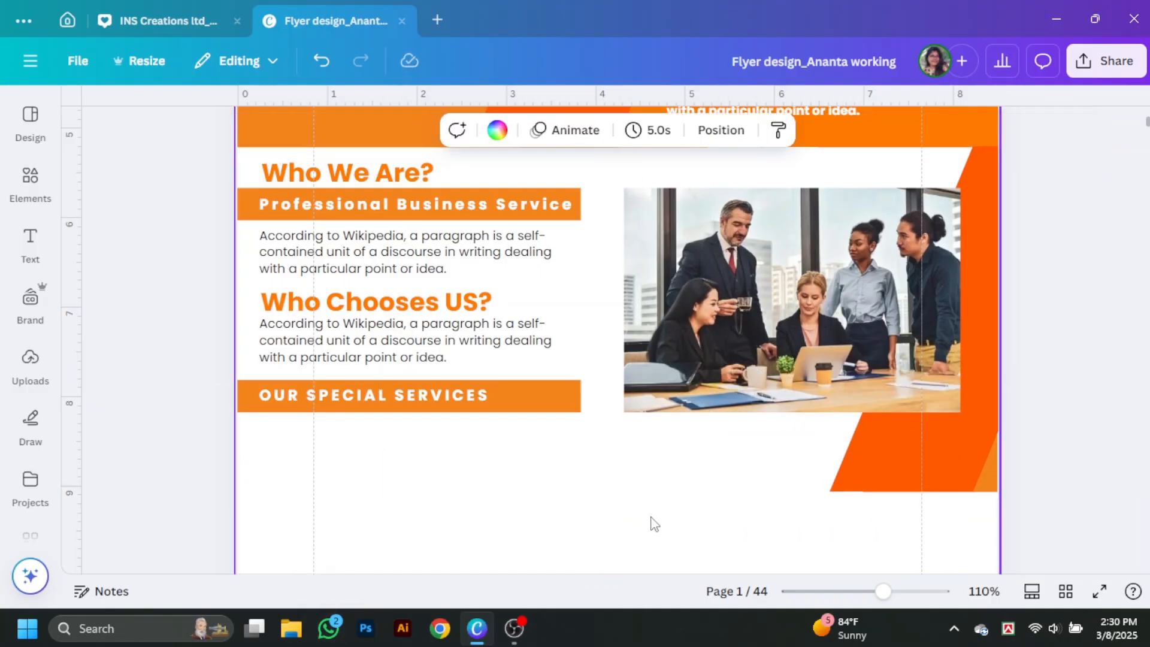
left_click(989, 484)
left_click(795, 484)
key("ctrl+z")
left_click(762, 482)
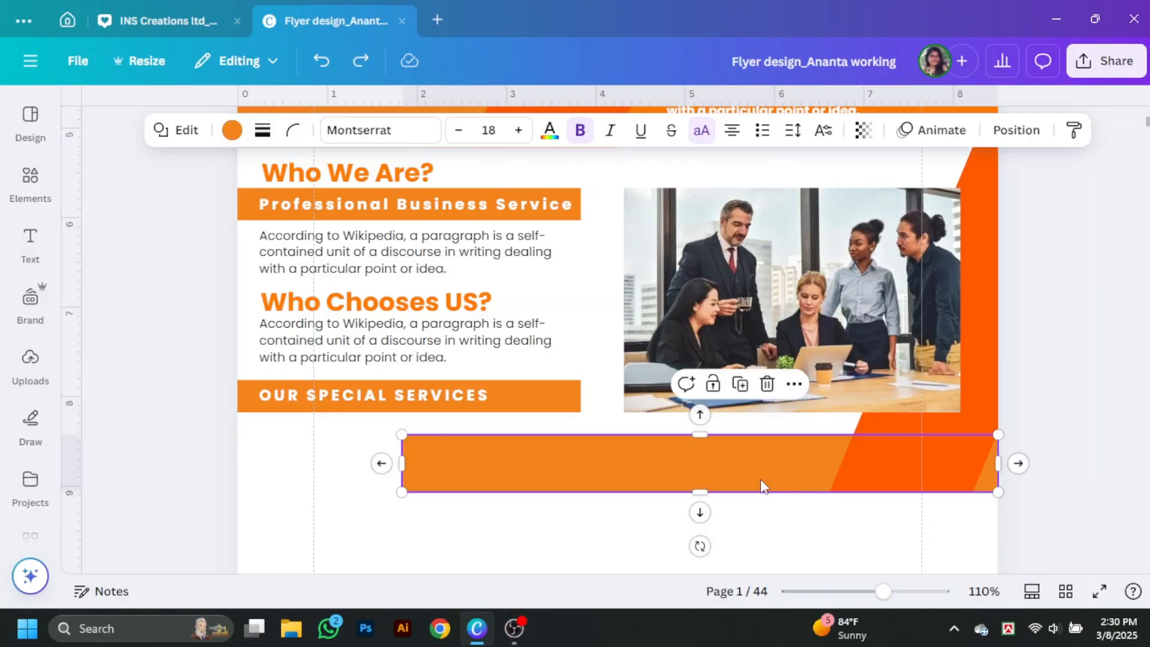
left_click_drag(762, 481, 778, 482)
left_click_drag(419, 464, 855, 457)
Step: Recolour the trial orange bar brown-orange
left_click(231, 130)
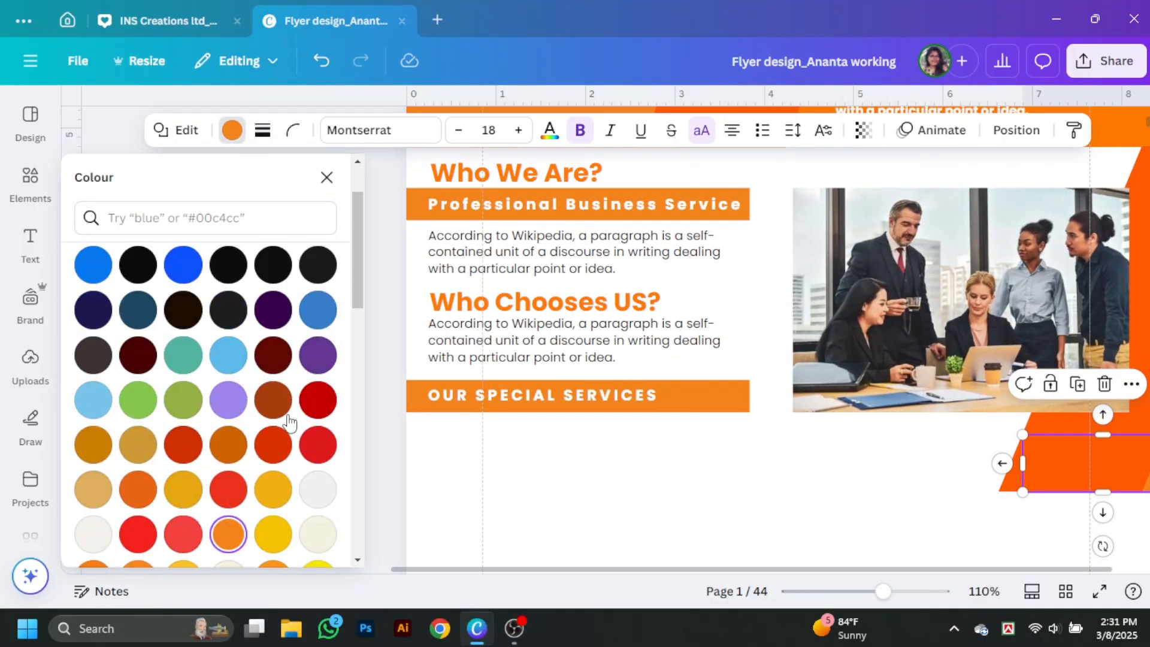
left_click(273, 400)
left_click(327, 178)
left_click(1077, 466)
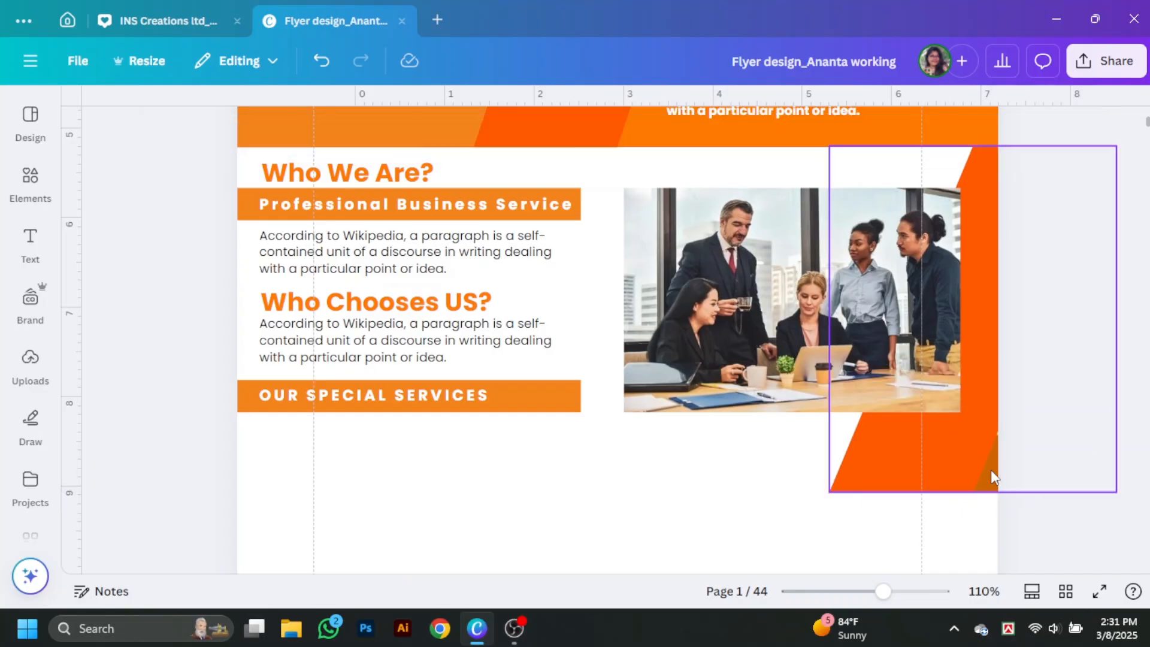
left_click(991, 470)
left_click(1043, 524)
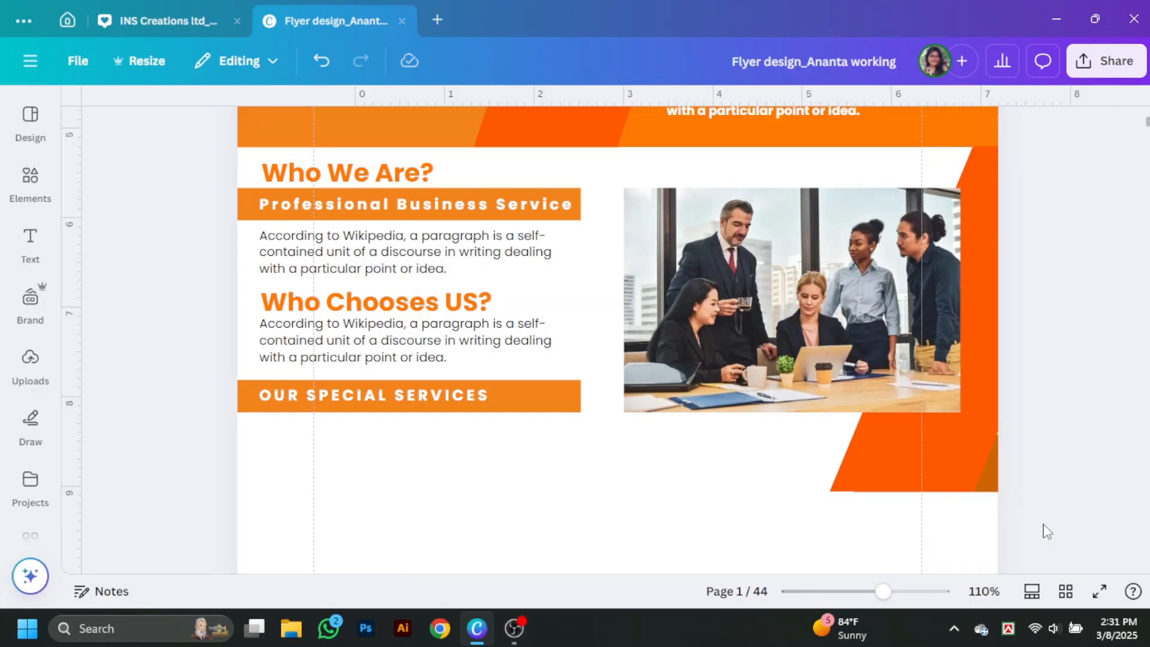
Step: Remove the trial bar and place an enlarged copy of the Who Chooses US? heading on the photo
key("ctrl+z")
key("ctrl+z")
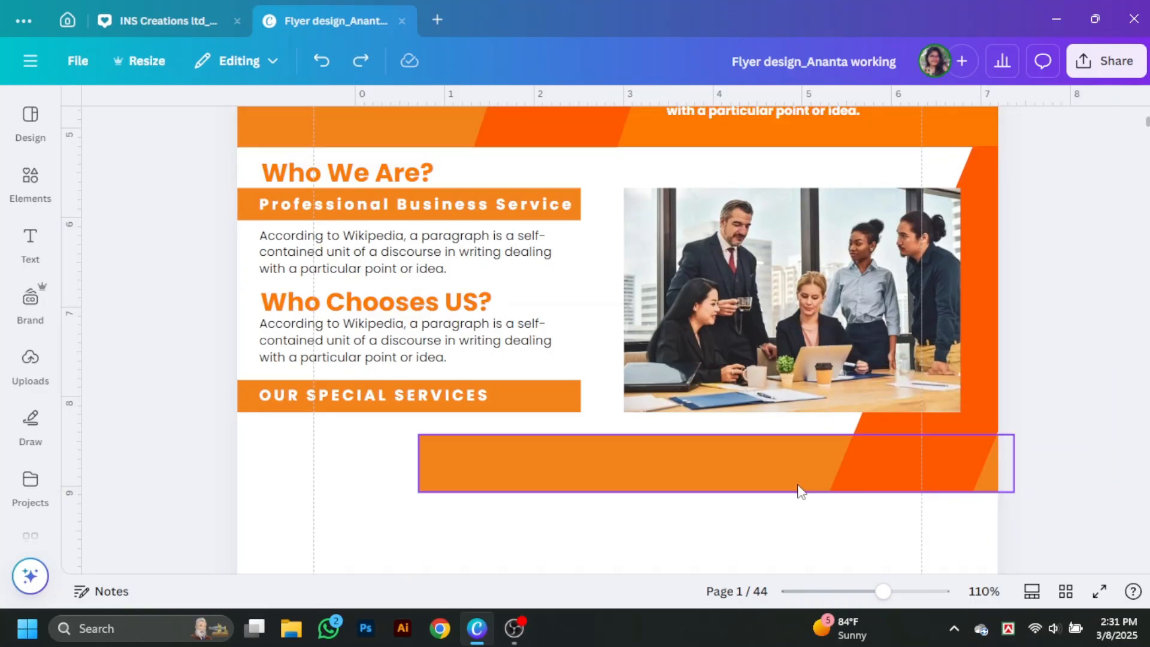
left_click_drag(797, 484, 739, 478)
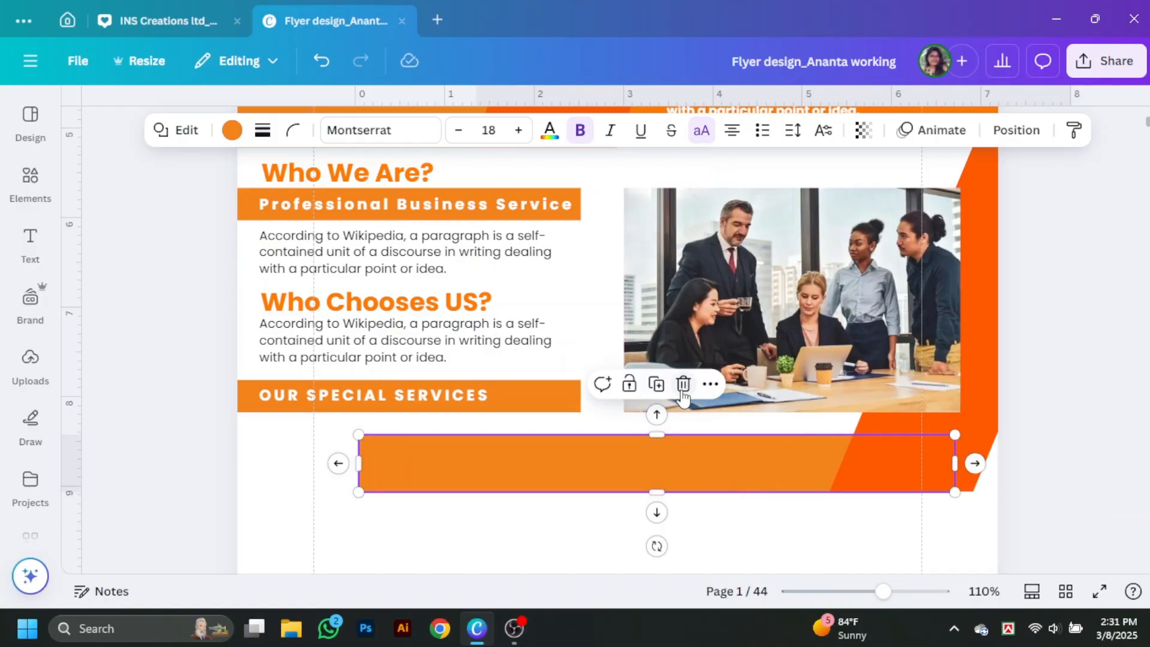
key("Delete")
left_click_drag(449, 304, 865, 414)
left_click_drag(908, 422, 961, 449)
Step: Retype the copied heading as OUR MARKETING TEAM in capitals, size 20.7, under the photo
double_click(921, 418)
type("OU")
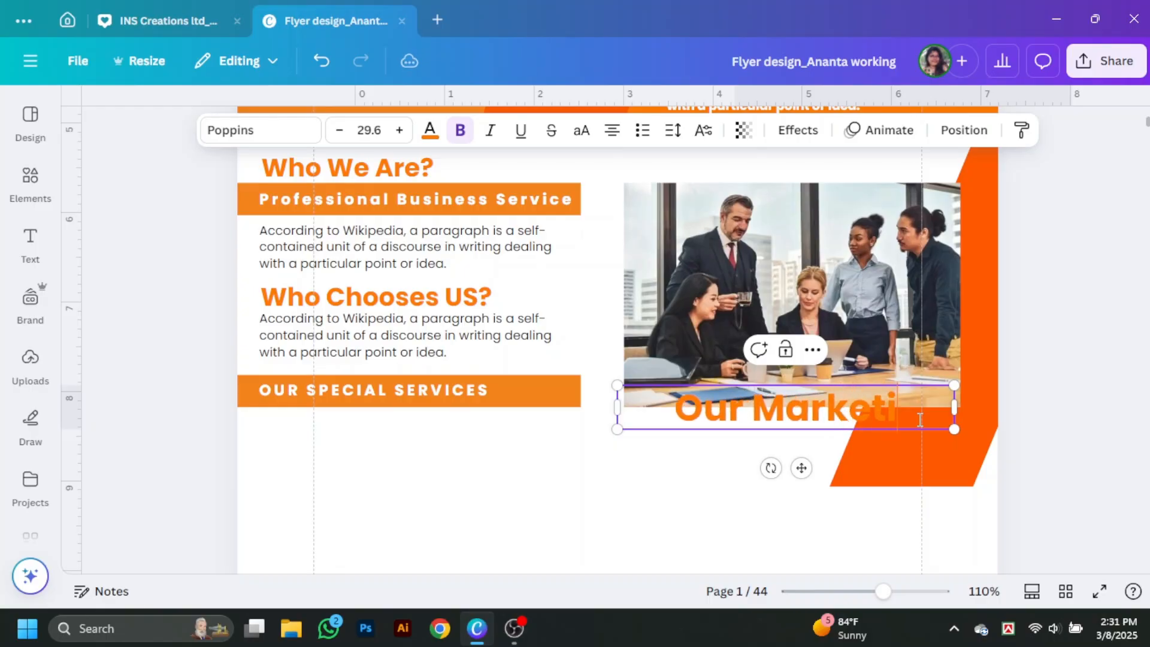
key("Return")
type("Team")
left_click_drag(962, 433, 1022, 445)
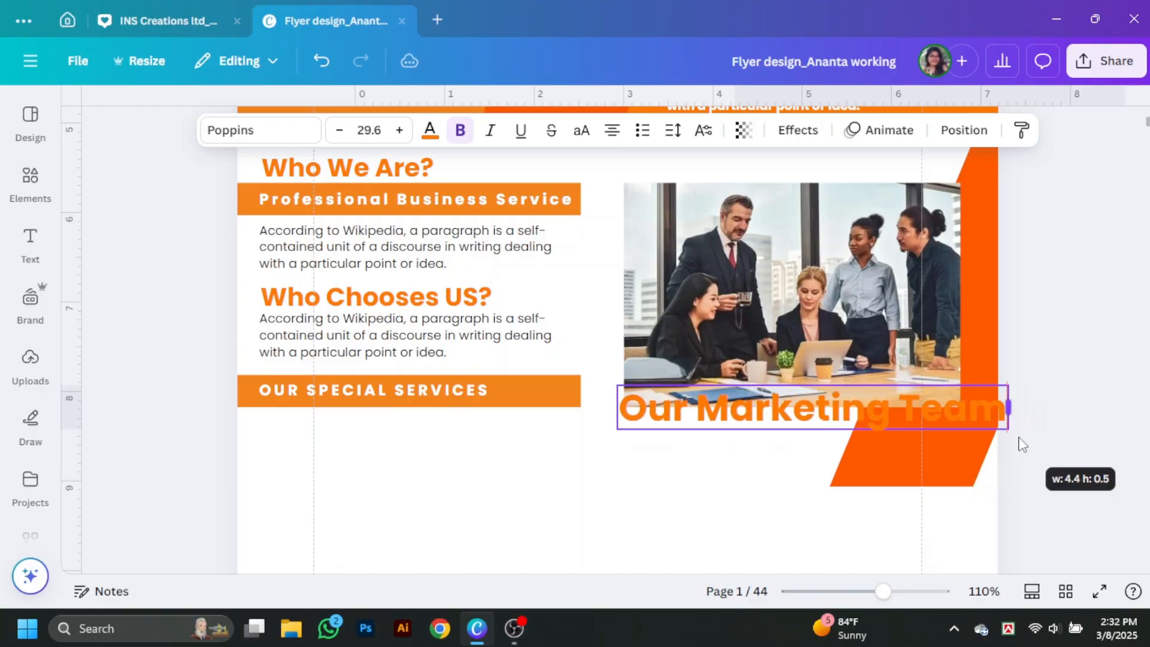
left_click(581, 130)
left_click_drag(611, 431, 576, 464)
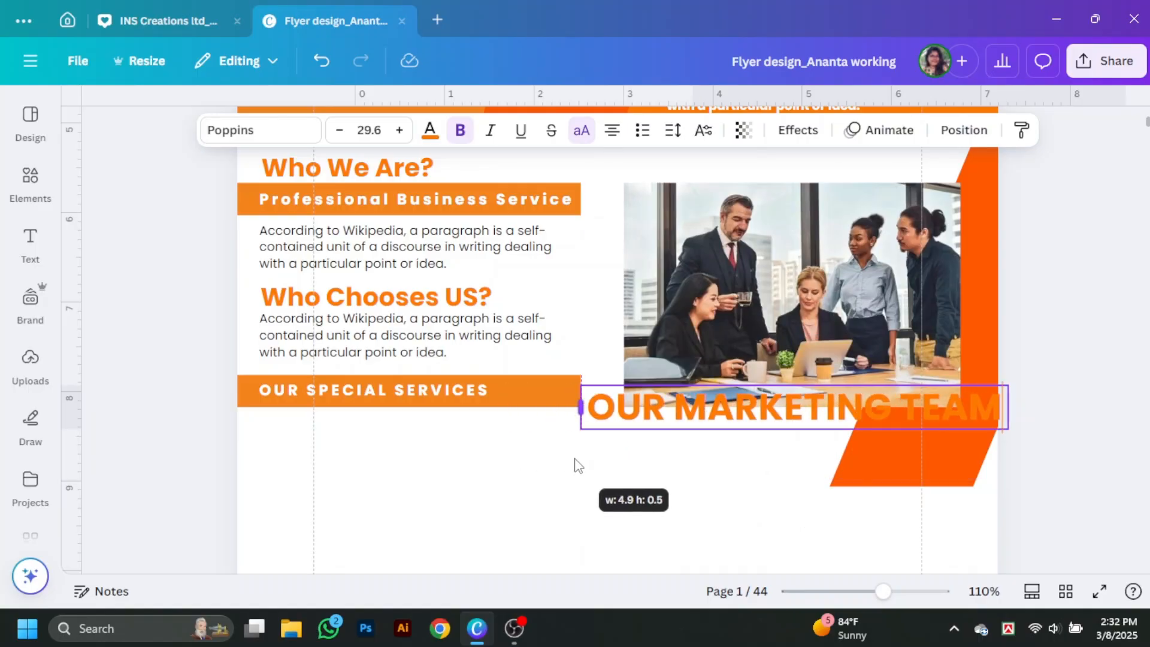
left_click_drag(1008, 431, 882, 421)
left_click_drag(802, 410, 869, 415)
Step: Set the heading in Anton with a hollow effect, white outline thinned to about 25
left_click(196, 144)
scroll(159, 390, "up", 15)
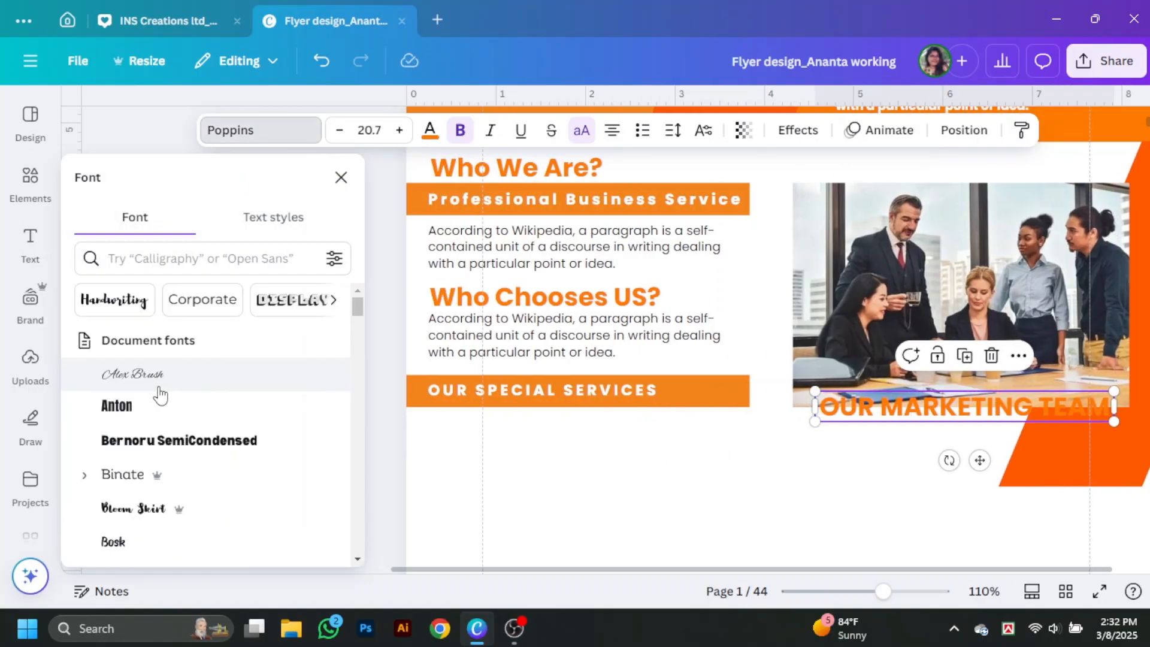
left_click(138, 406)
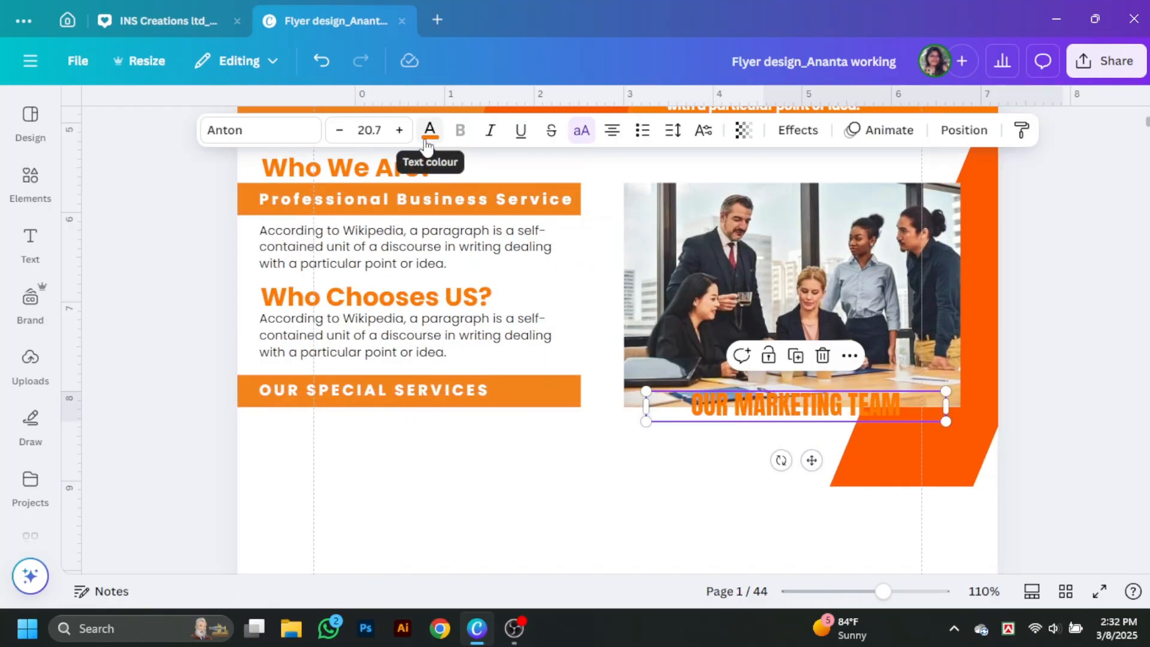
scroll(781, 405, "up", 5, "ctrl")
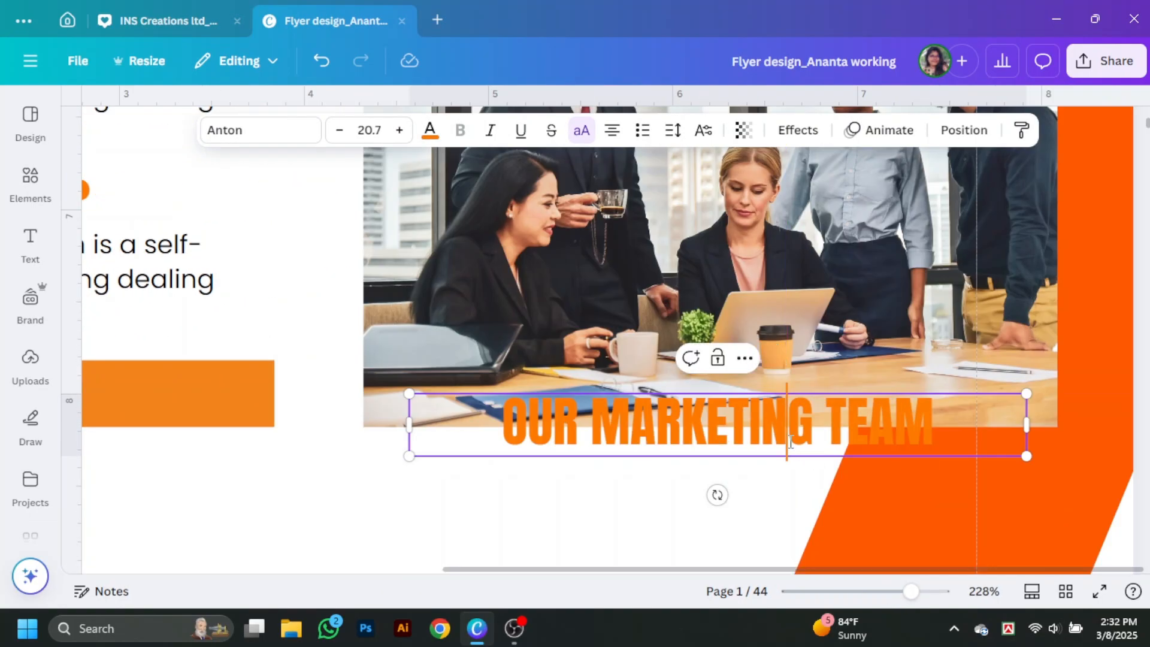
left_click(798, 130)
left_click(141, 393)
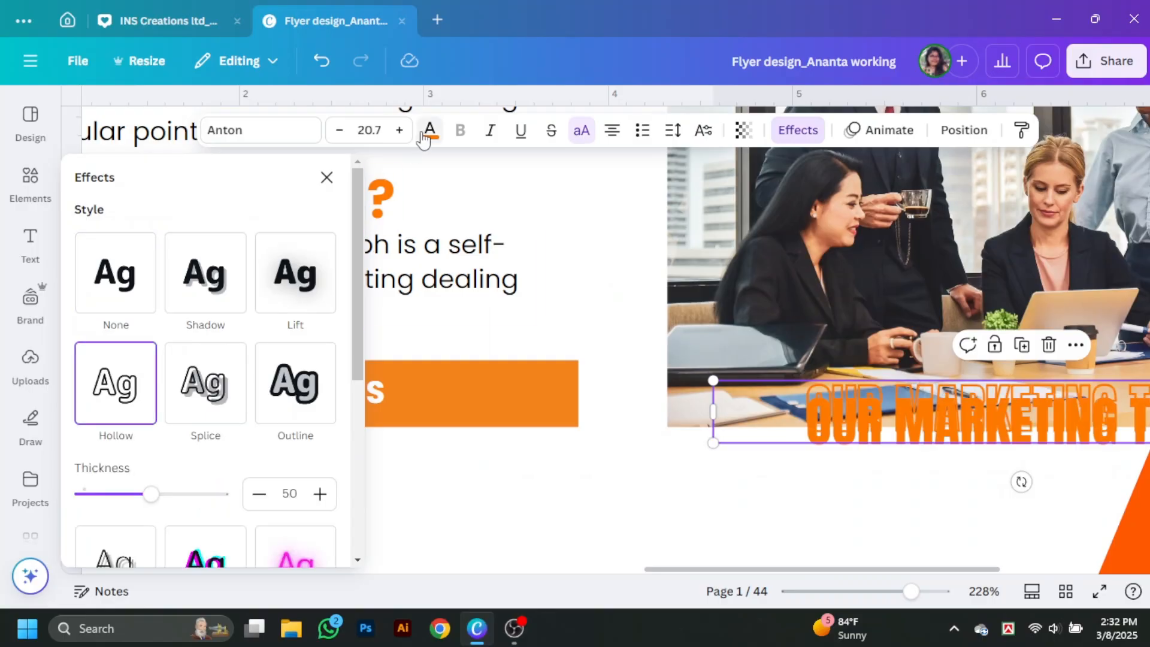
left_click(429, 130)
left_click(138, 421)
left_click(327, 178)
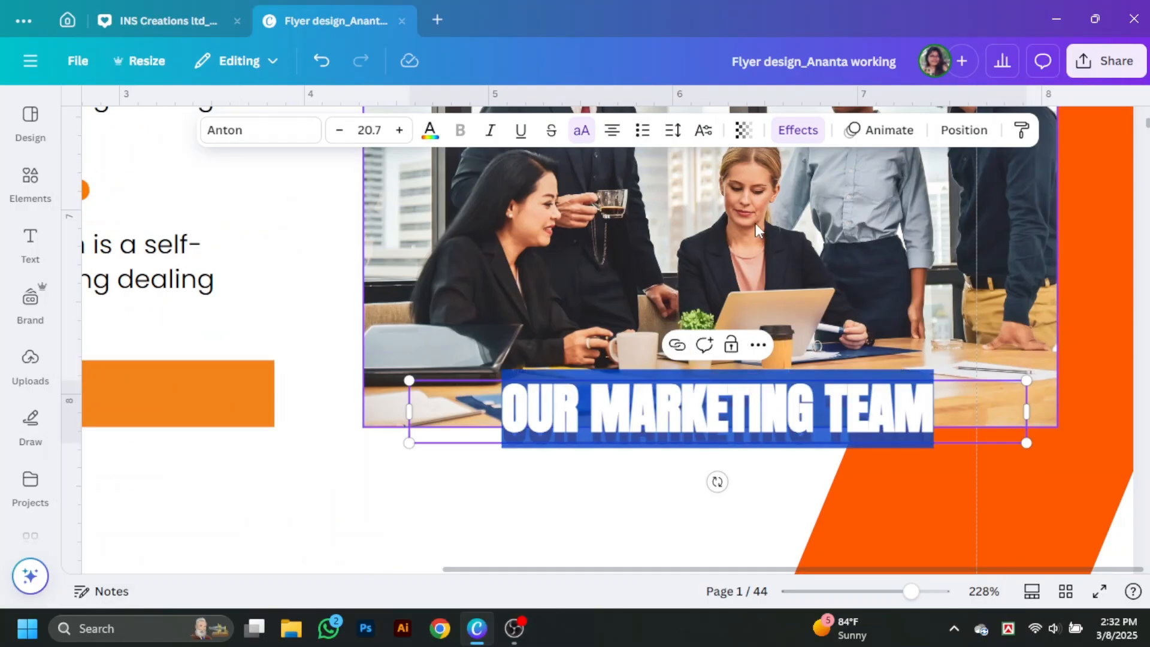
left_click(798, 130)
left_click_drag(150, 495, 110, 496)
left_click(657, 467)
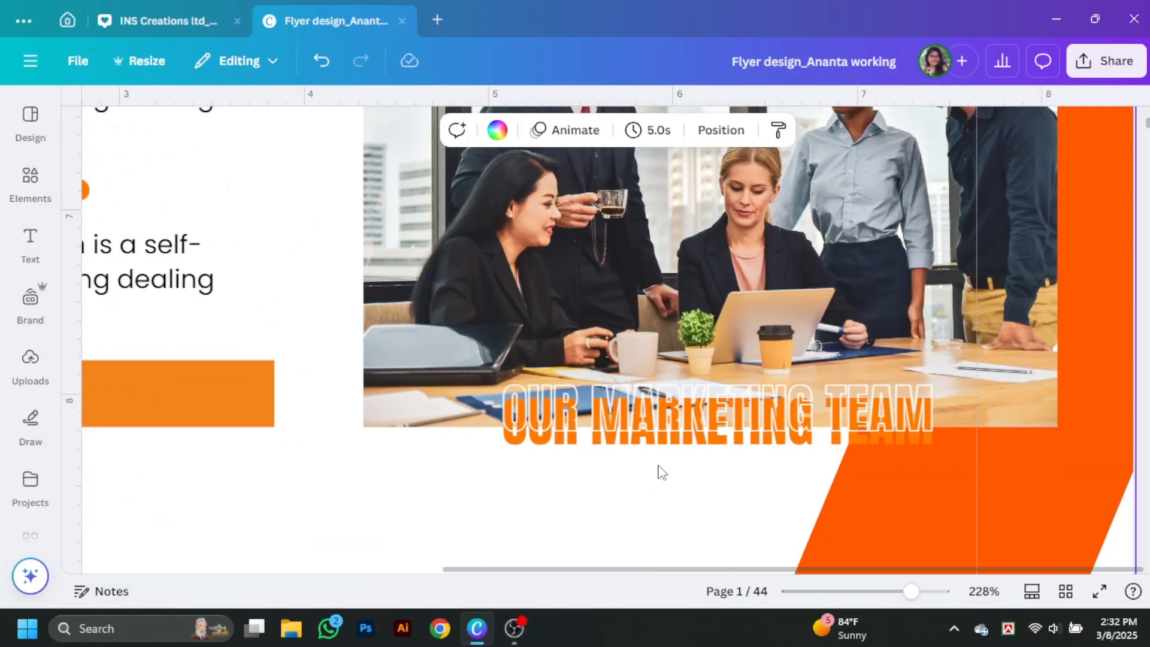
Step: Lay the hollow heading over the solid orange copy, sending the orange one backward
left_click(650, 421)
left_click_drag(677, 413, 617, 427)
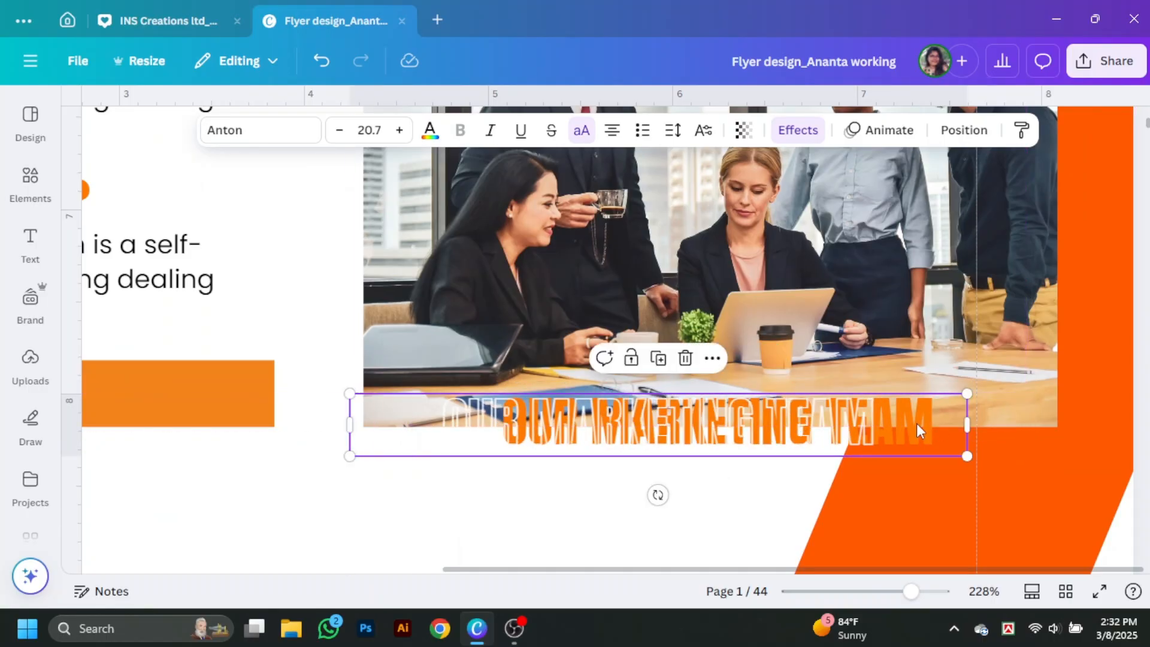
double_click(618, 427)
left_click(739, 500)
left_click_drag(695, 425, 708, 382)
left_click(702, 441)
key("Down")
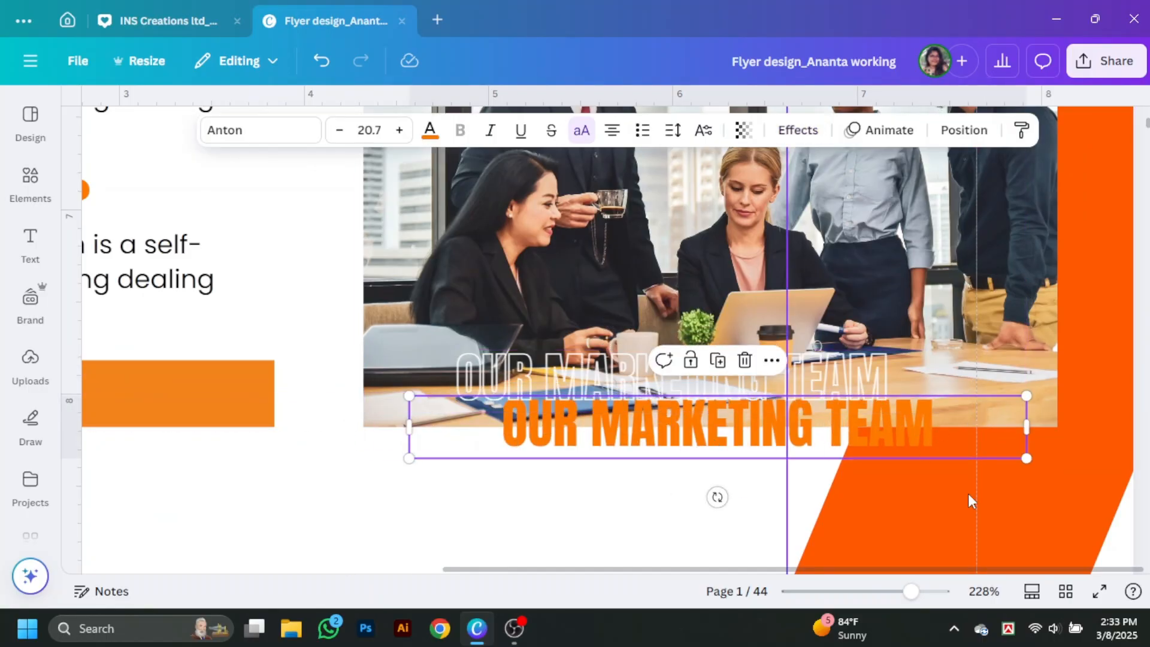
left_click_drag(970, 493, 1123, 484)
right_click(890, 433)
mouse_move(961, 321)
left_click(815, 387)
left_click_drag(862, 384, 908, 430)
left_click(873, 496)
Step: Recolour the hollow heading orange #ff7a00 and zoom back out to 115%
left_click(719, 446)
left_click(430, 130)
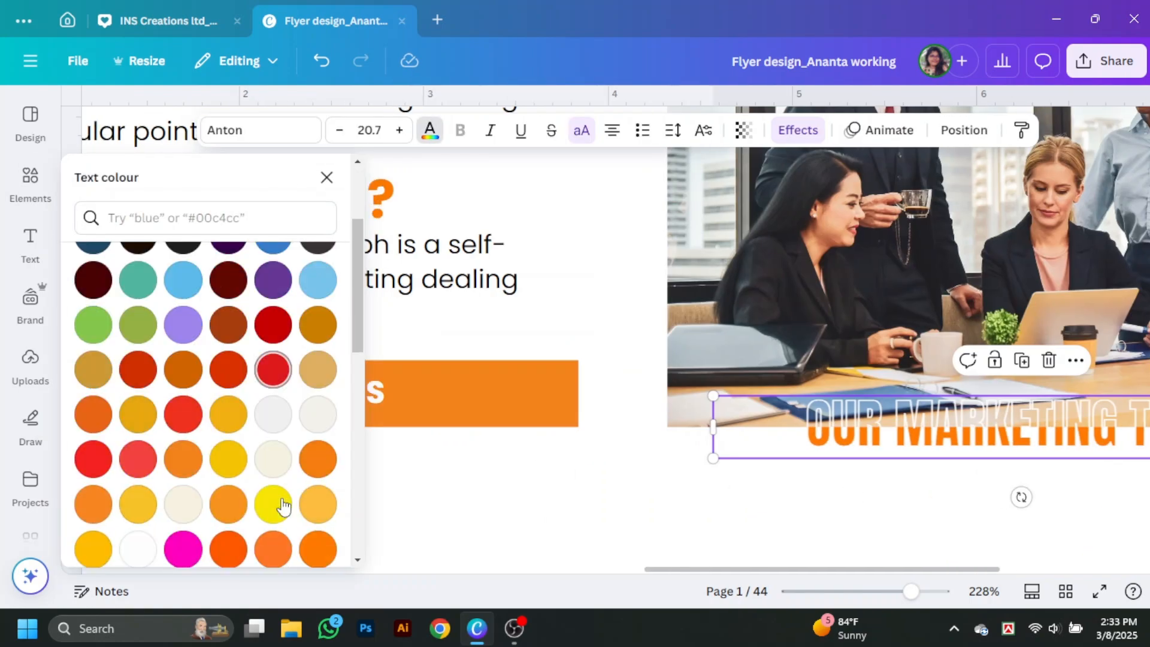
left_click(318, 456)
left_click(1082, 503)
left_click_drag(911, 591, 884, 592)
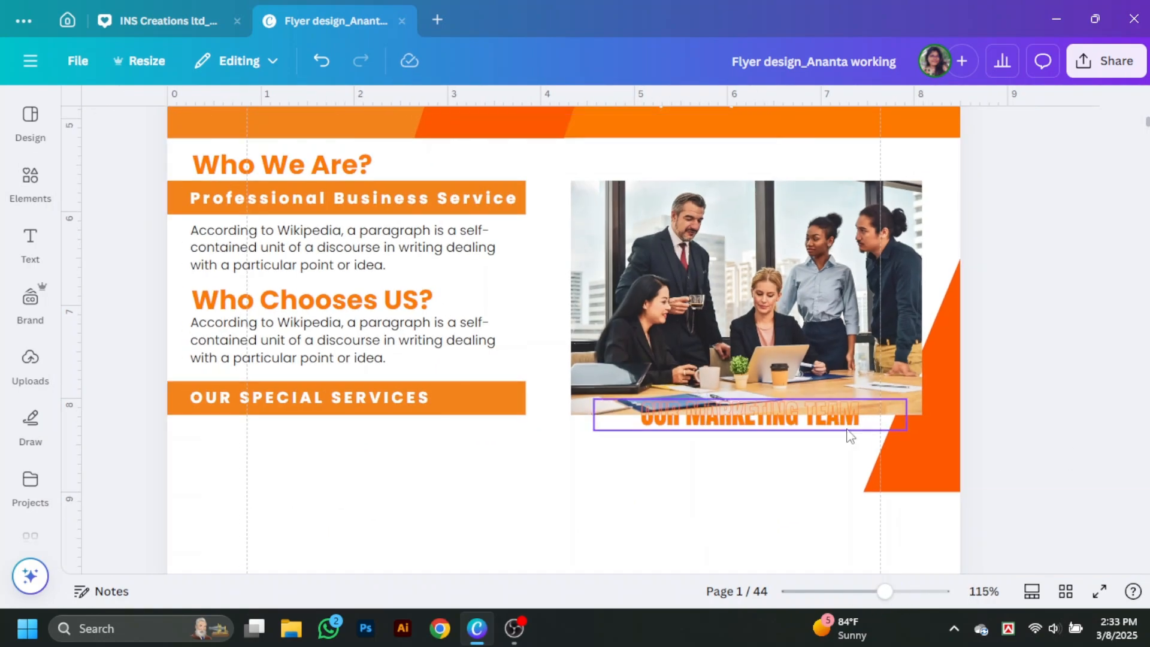
Step: Delete the slanted orange triangle beside the team photo
left_click(848, 427)
left_click(430, 130)
left_click(788, 495)
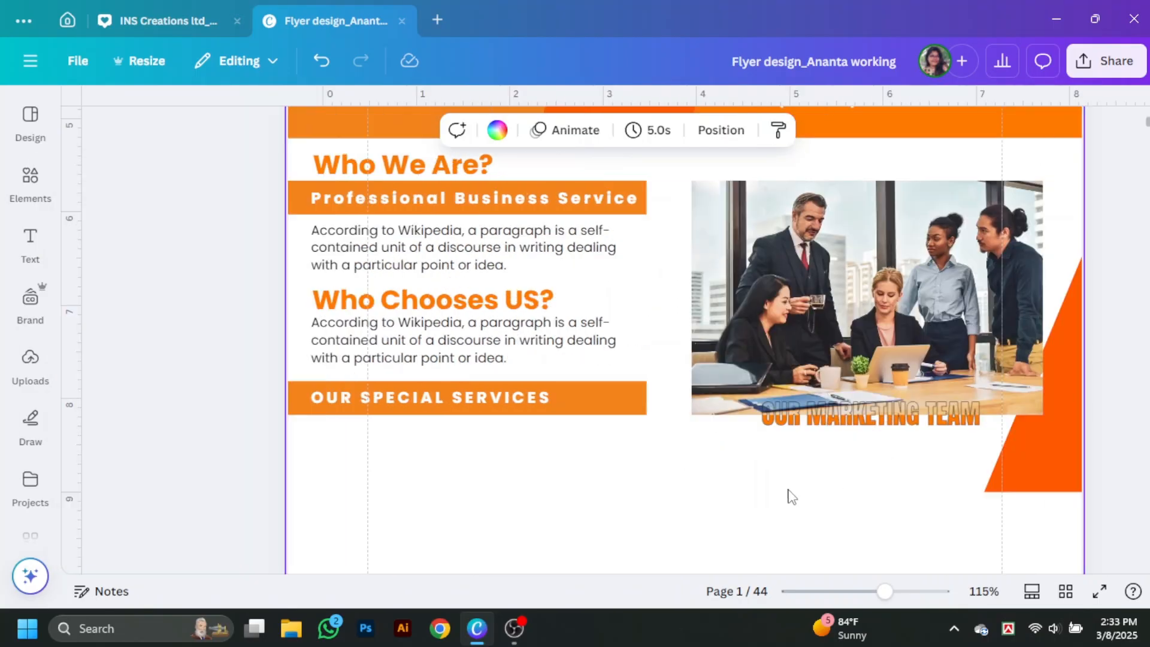
left_click(986, 470)
left_click(1094, 543)
Step: Duplicate the orange services bar onto the photo and resize it into a backdrop behind it
left_click_drag(506, 410, 1005, 302, "alt")
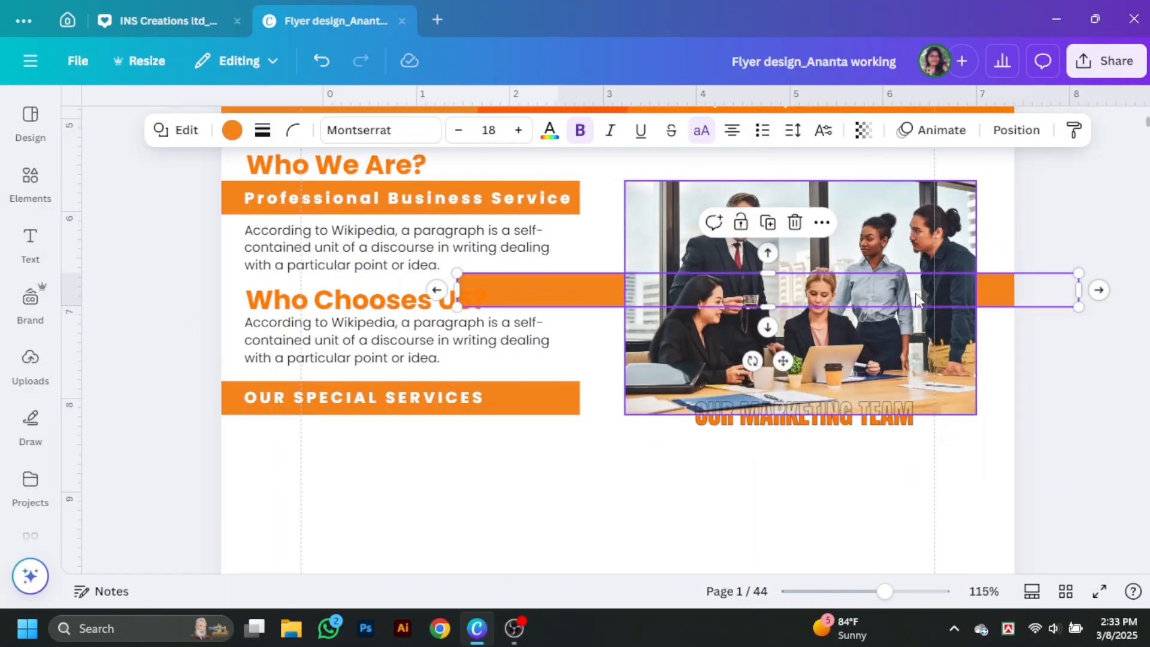
left_click_drag(768, 308, 772, 465)
left_click_drag(455, 361, 606, 362)
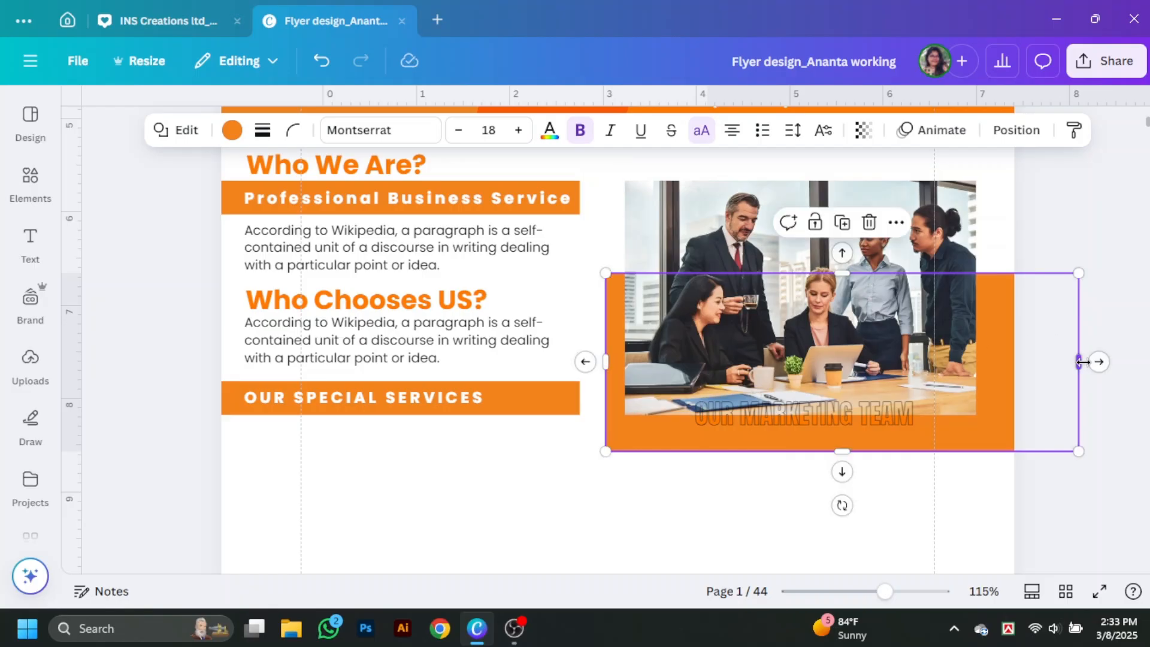
left_click_drag(1082, 362, 1011, 382)
left_click(1055, 421)
scroll(1055, 420, "down", 1)
scroll(1055, 421, "up", 1)
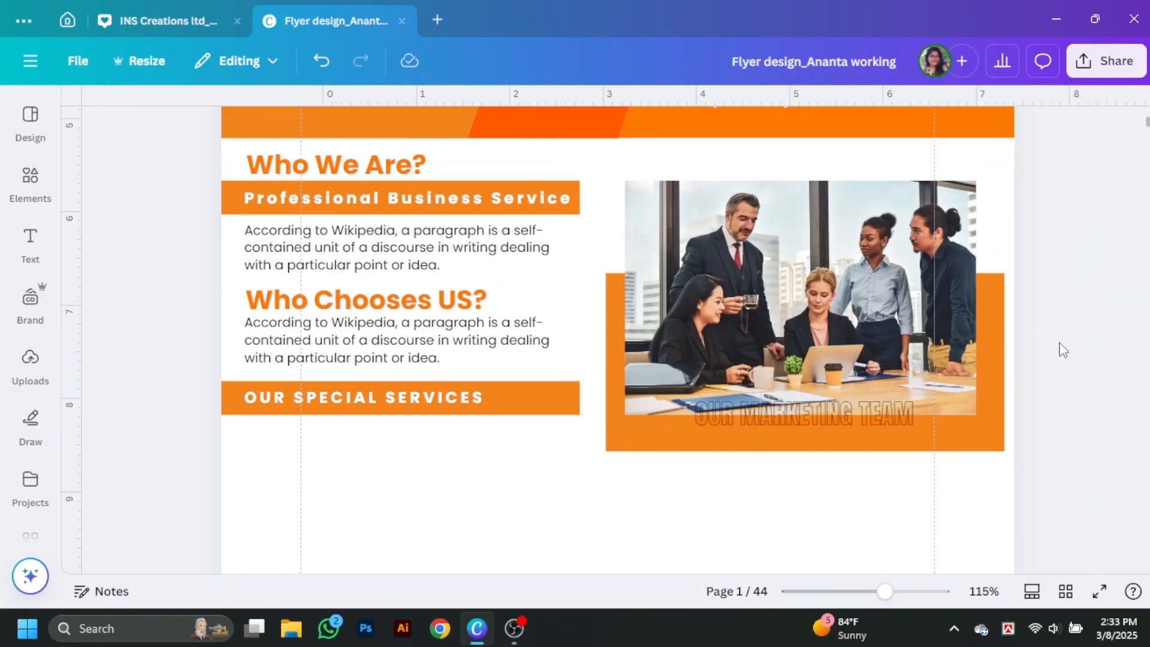
Step: Move the photo group up onto the orange block and delete the extra orange rectangle copy
left_click_drag(1052, 262, 878, 465)
left_click_drag(885, 418, 881, 394)
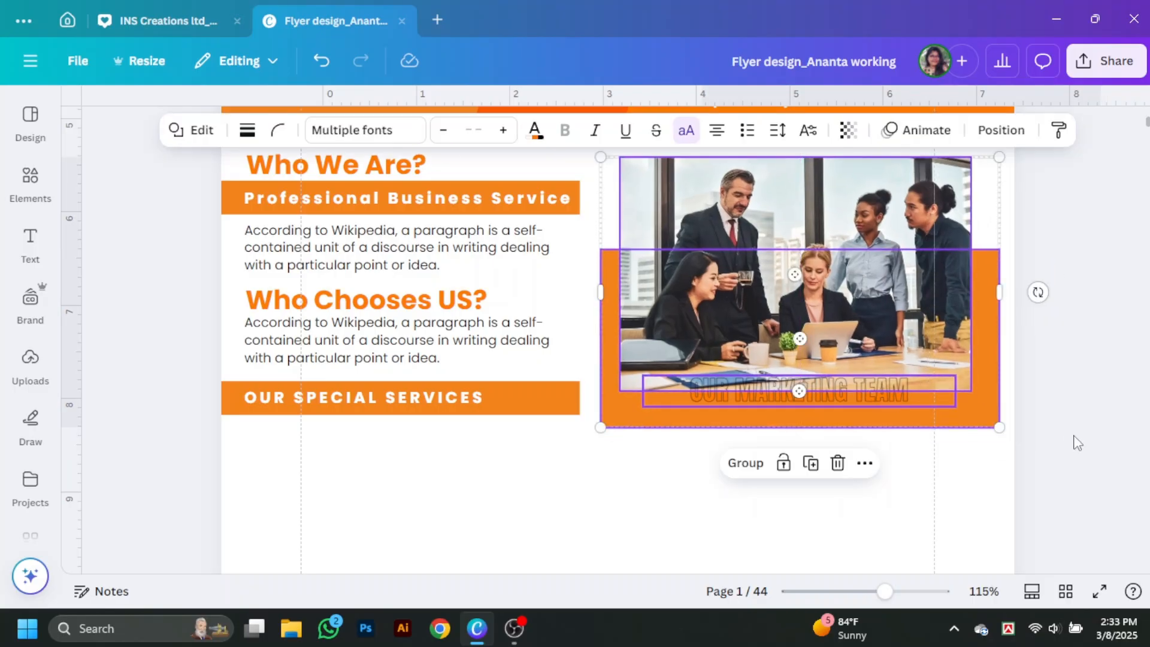
left_click(1074, 437)
scroll(1074, 435, "down", 1)
scroll(1078, 444, "down", 2)
left_click_drag(933, 250, 555, 570)
left_click(447, 343)
scroll(757, 436, "up", 10)
Step: Add a bar-chart arrow graphic from a 'marketing' search and place it under OUR SPECIAL SERVICES
scroll(759, 435, "down", 8)
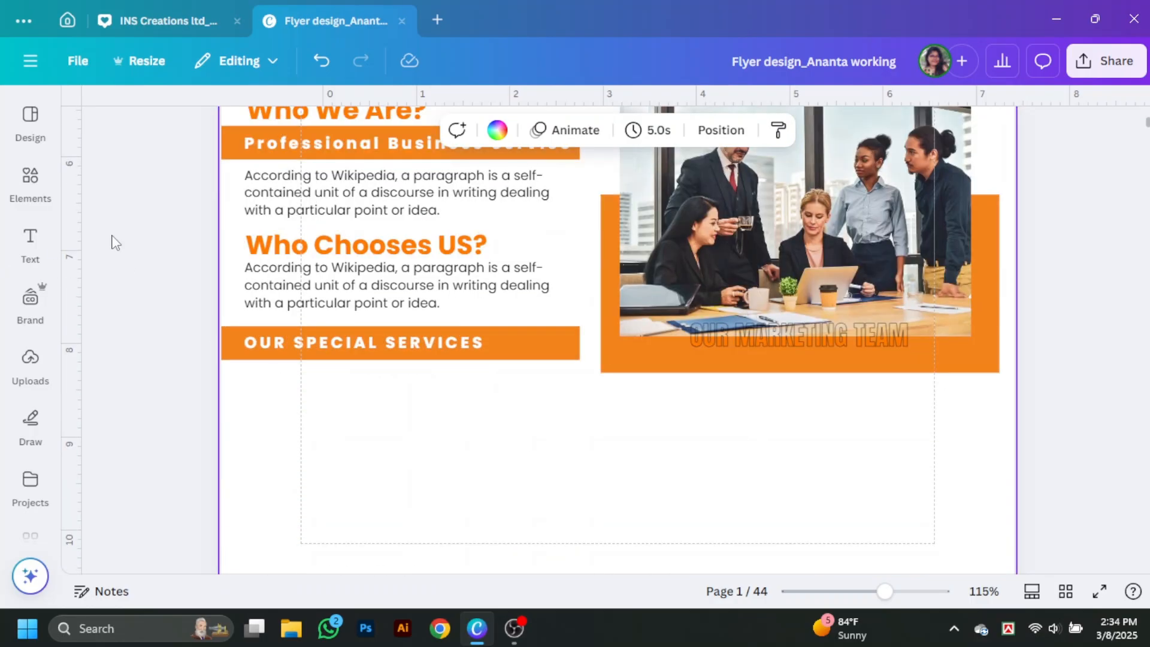
left_click(30, 185)
left_click(192, 117)
left_click_drag(170, 117, 318, 135)
key("BackSpace")
key("Return")
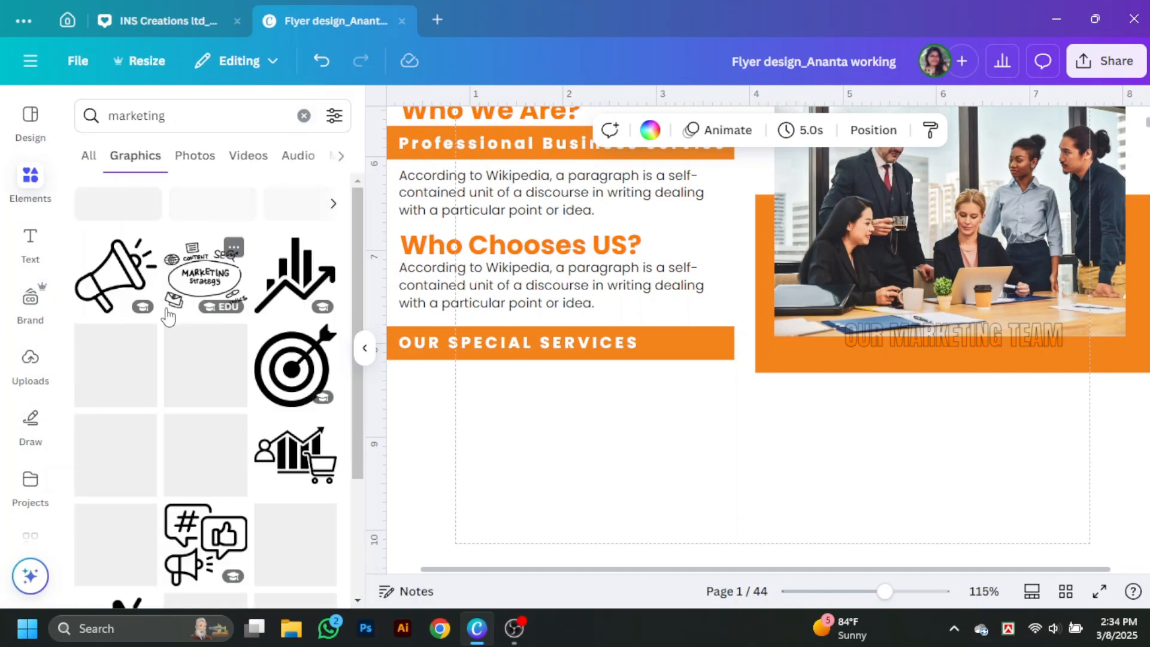
left_click(295, 276)
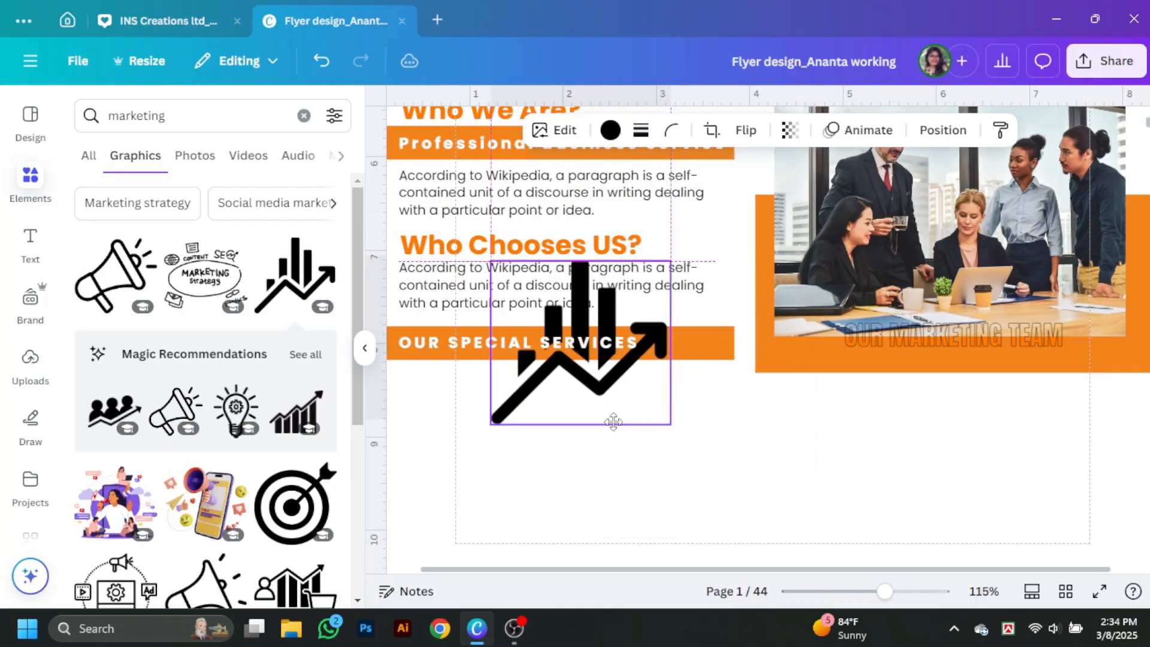
left_click_drag(613, 422, 615, 520)
left_click_drag(673, 524, 508, 441)
left_click_drag(520, 387, 455, 402)
left_click(547, 437)
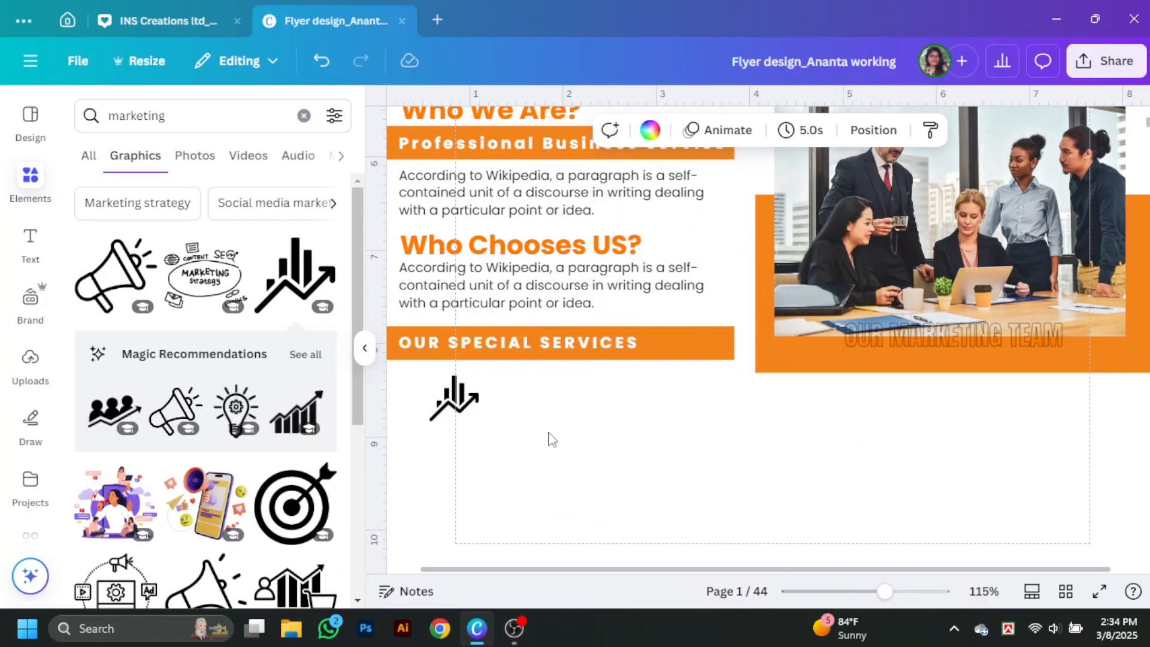
Step: Add a lightbulb graphic from a 'Creative' search, shrink it, and place it beside the chart icon
left_click(137, 115)
type("Creative")
key("Return")
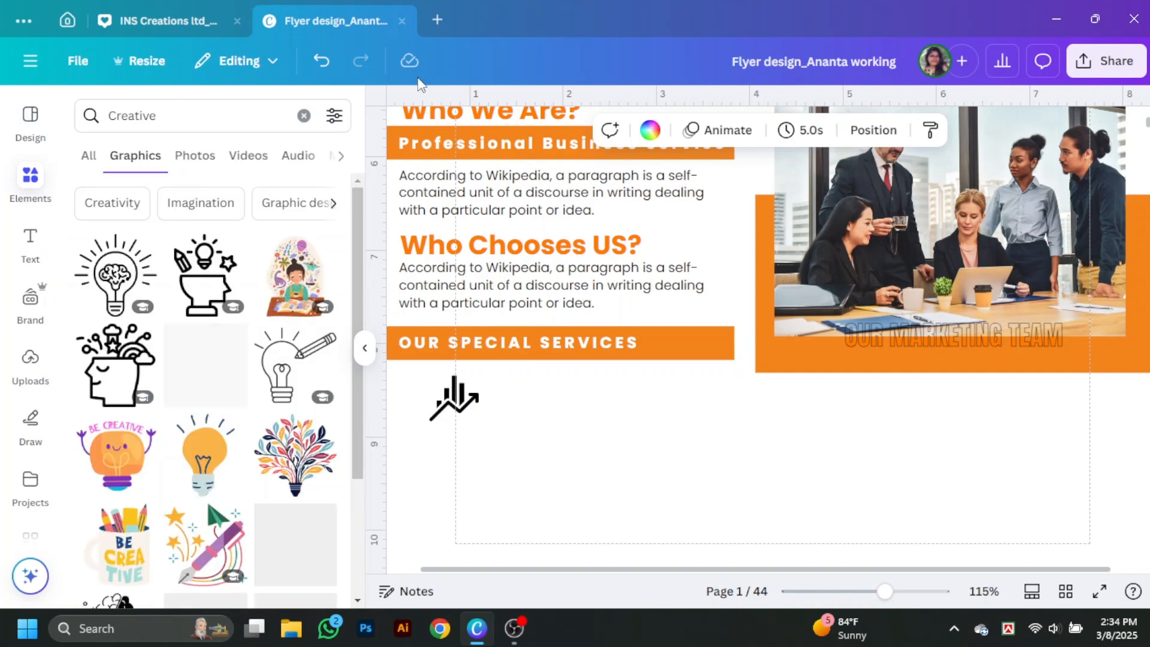
left_click(115, 276)
left_click_drag(861, 535, 636, 264)
left_click_drag(617, 222, 742, 403)
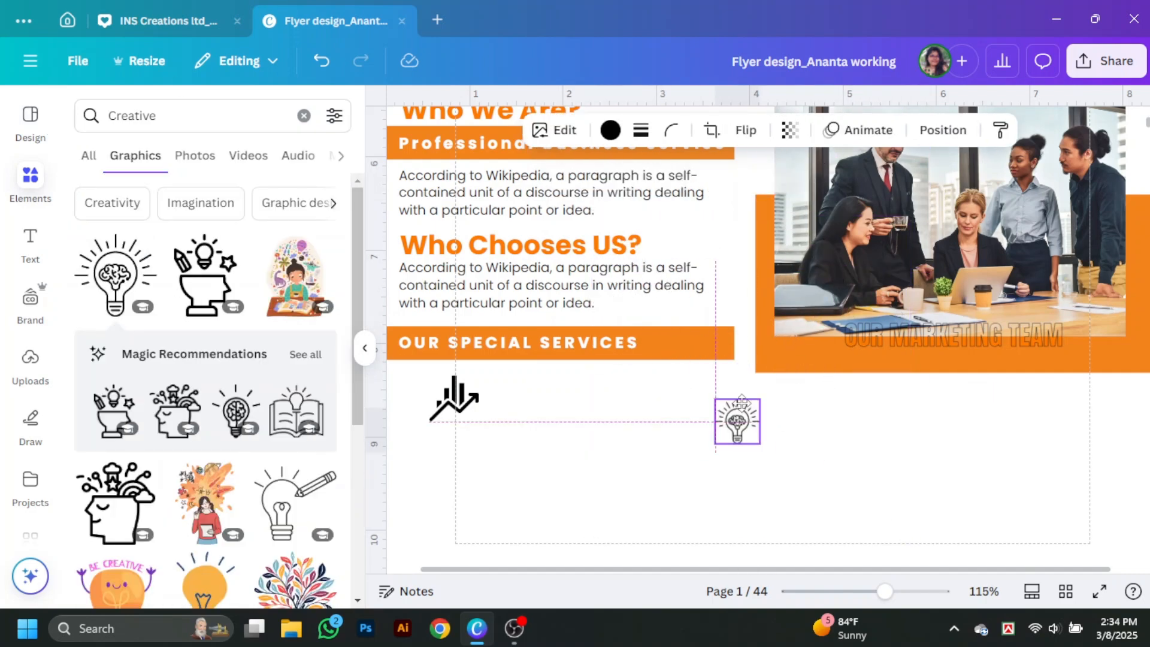
left_click(977, 354)
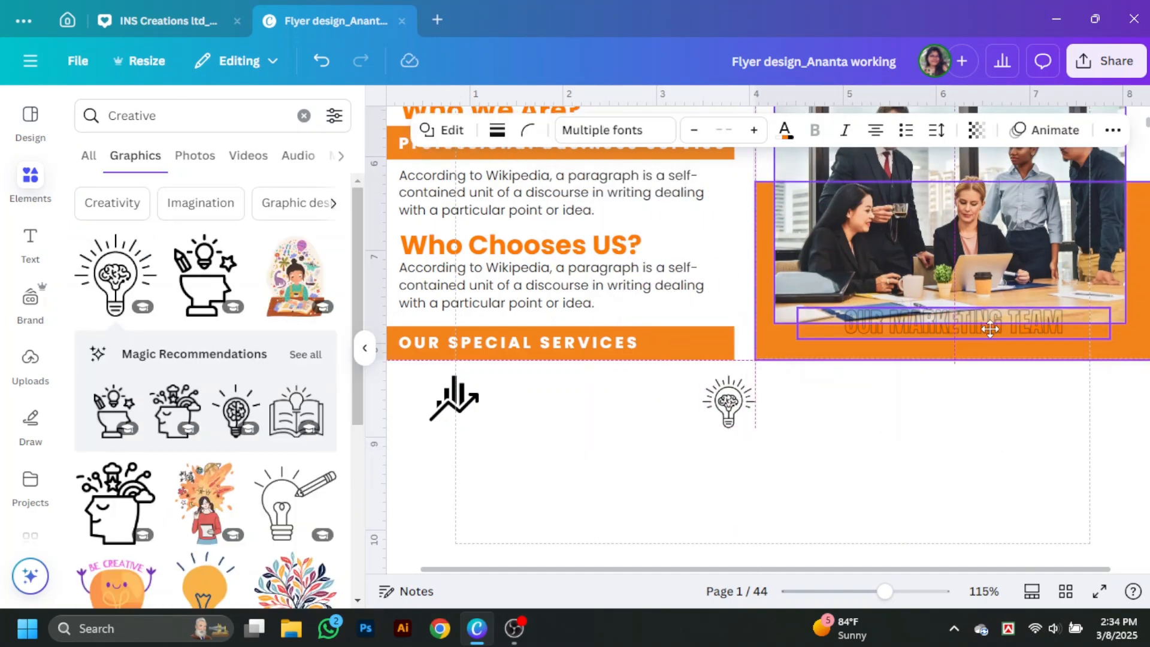
key("Delete")
key("ctrl+z")
left_click_drag(735, 423, 676, 424)
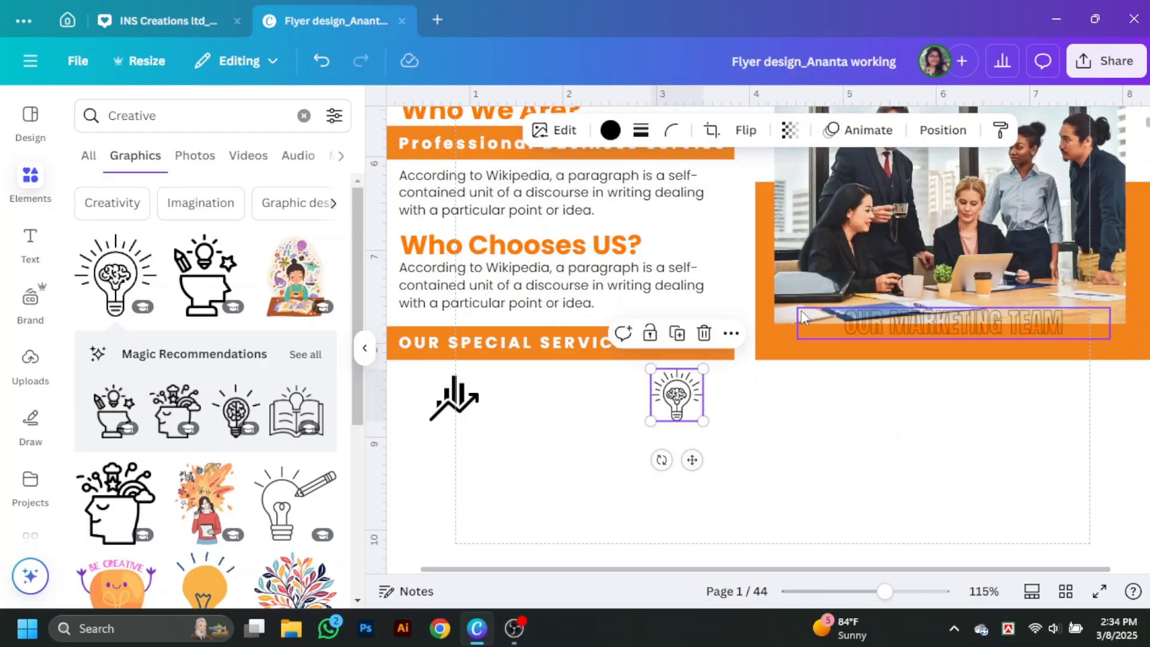
Step: Add a target graphic from a 'strat' search and scale all three service icons down together
left_click(83, 126)
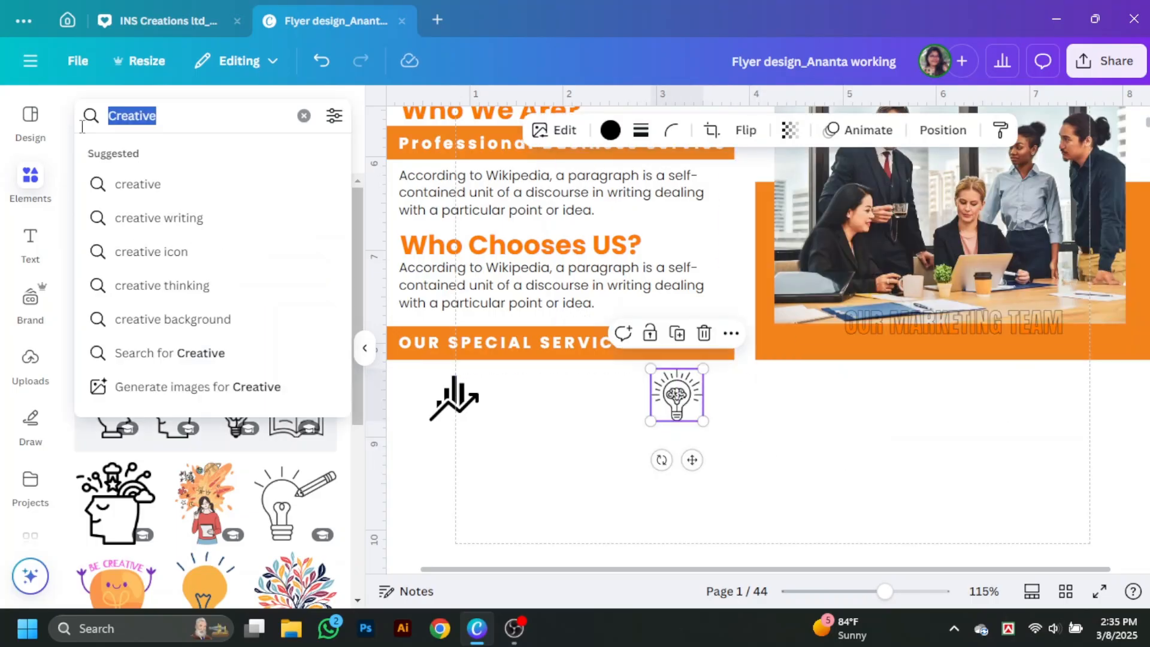
type("strat")
key("Return")
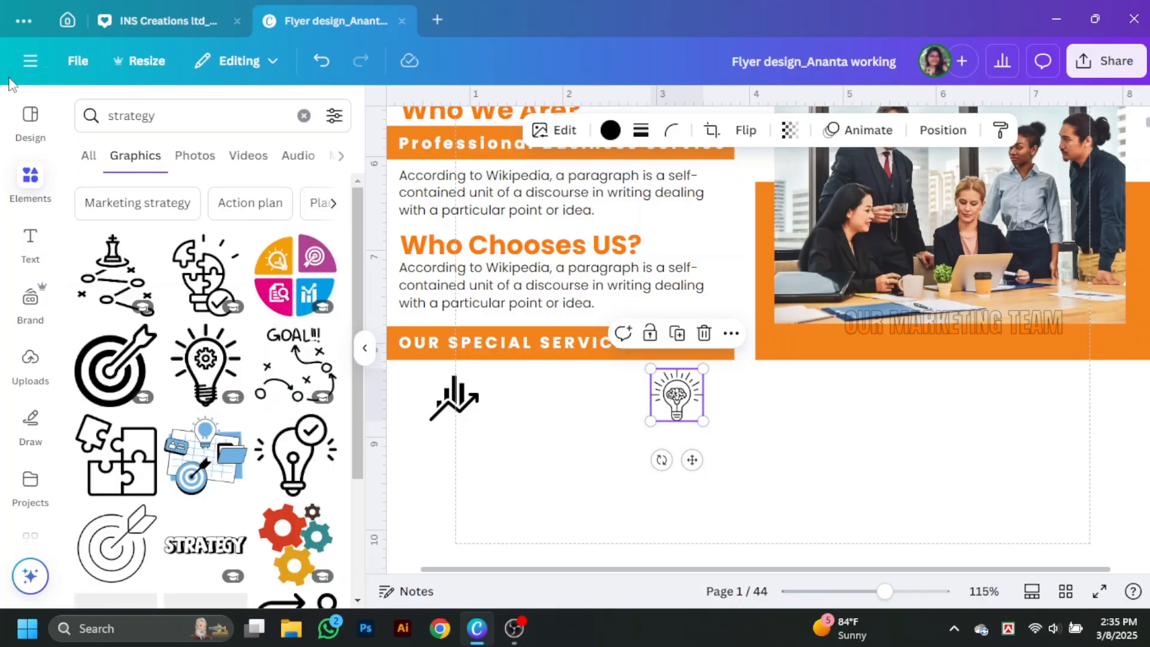
left_click_drag(107, 376, 894, 427)
left_click_drag(399, 386, 859, 416)
left_click_drag(894, 427, 858, 422)
left_click(865, 443)
scroll(244, 463, "down", 3)
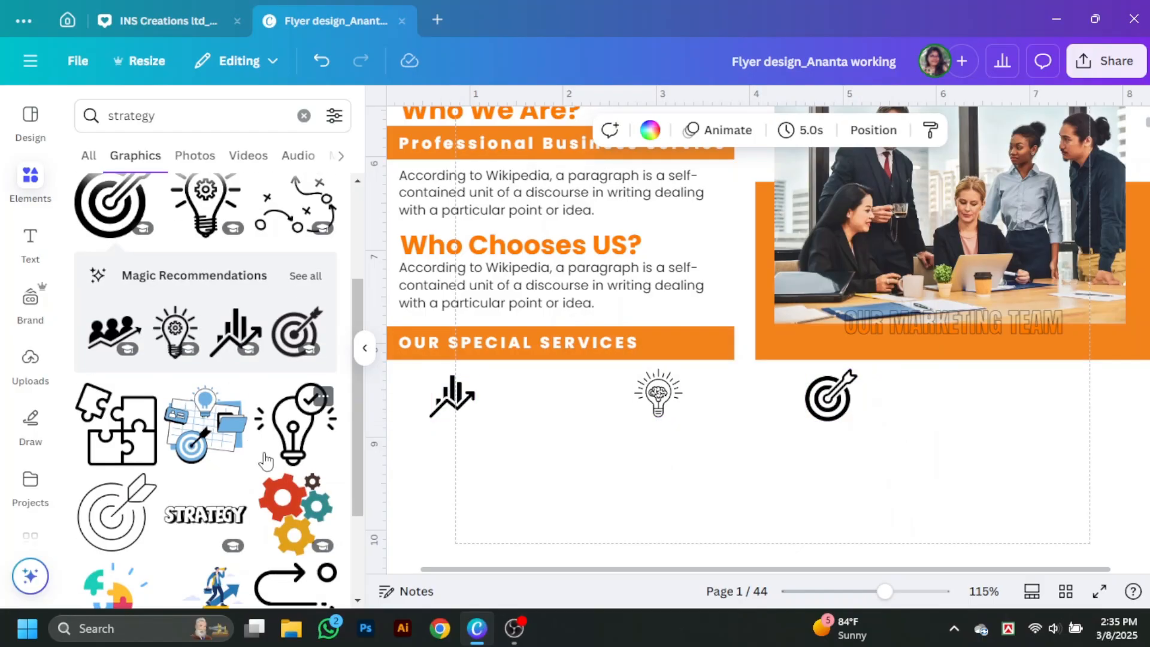
scroll(266, 461, "down", 5)
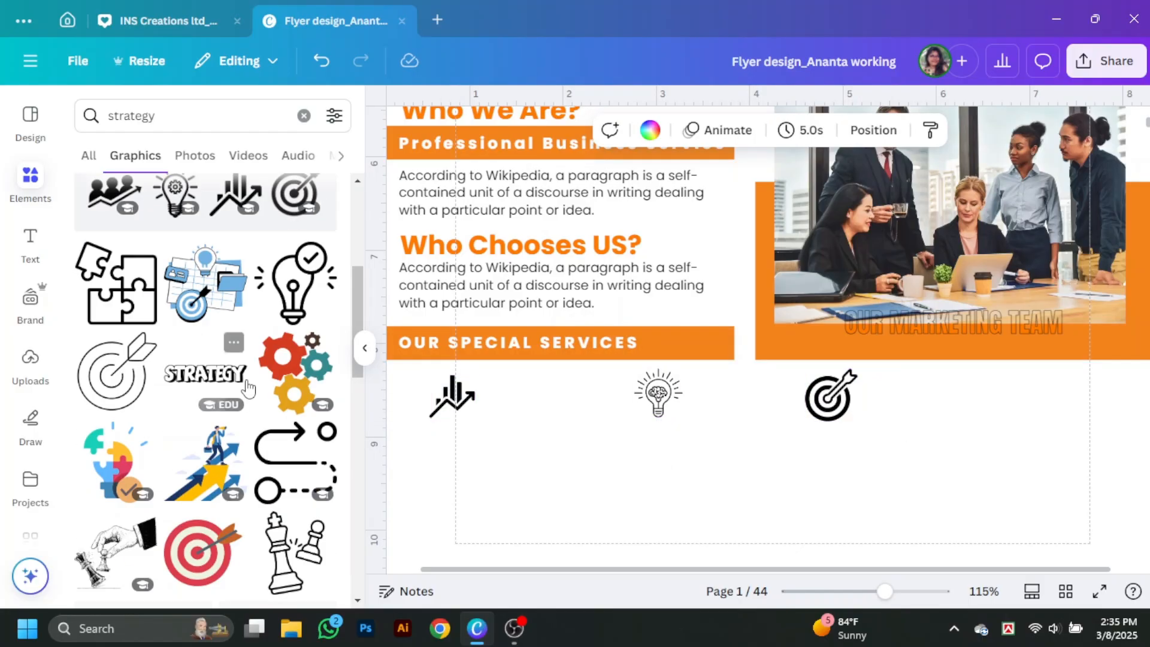
Step: Search graphics for 'growth' and drag the rising-chart icon to the right end of the row
left_click(91, 123)
type("tea")
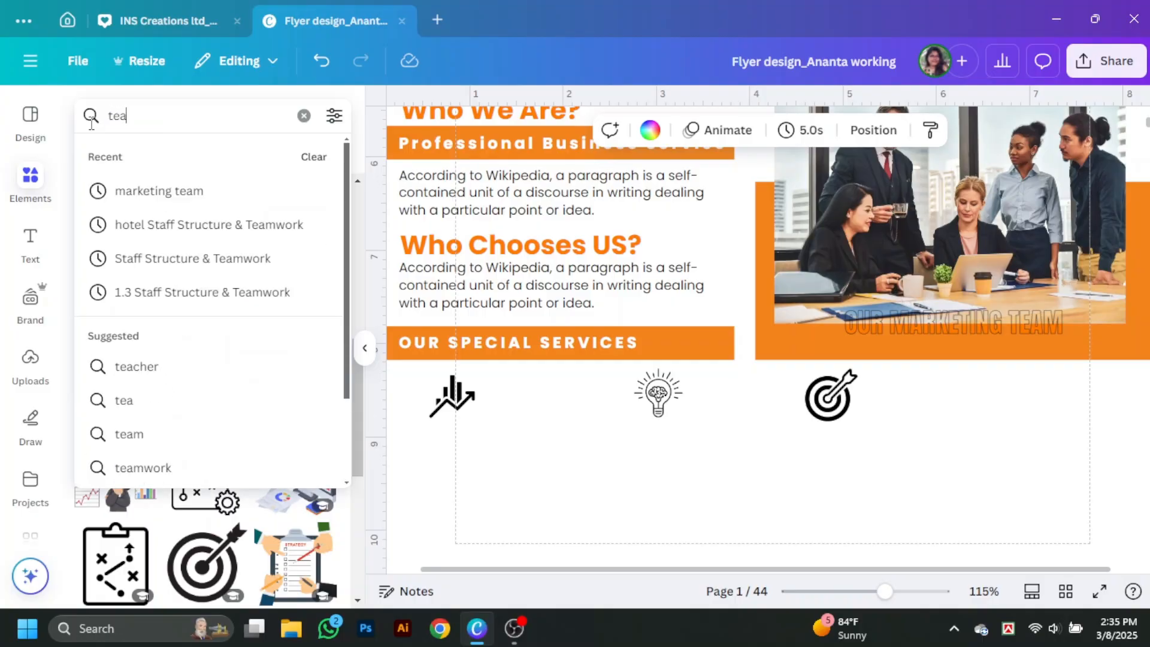
key("BackSpace")
key("BackSpace")
key("BackSpace")
type("growth")
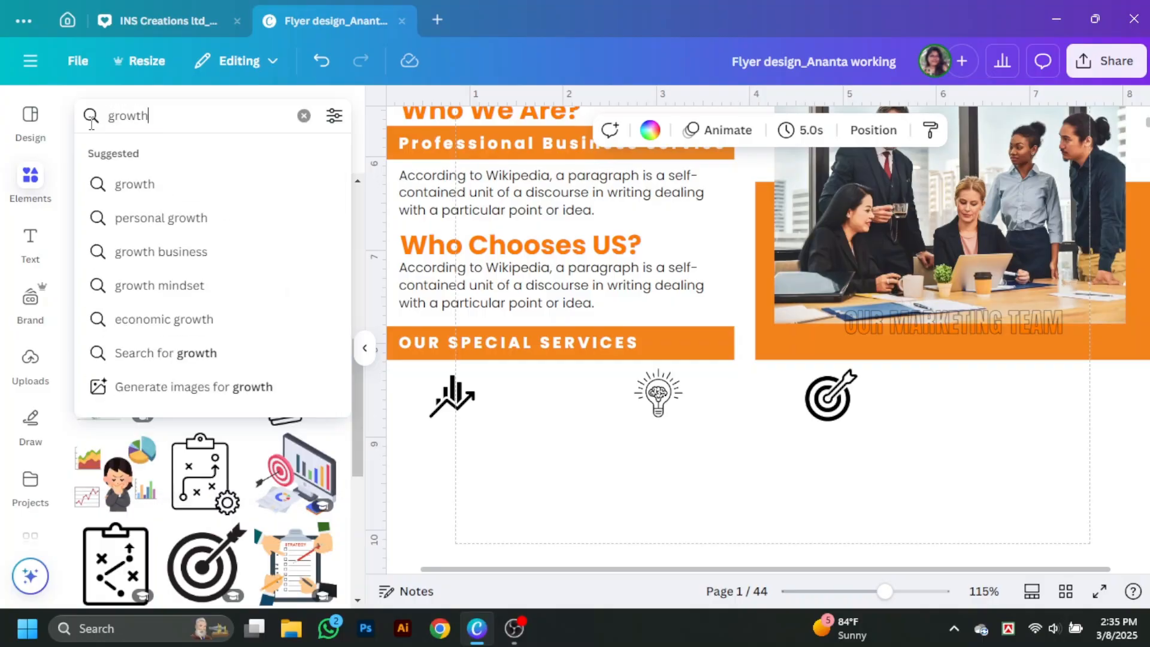
key("Return")
scroll(272, 474, "down", 1)
scroll(273, 473, "down", 5)
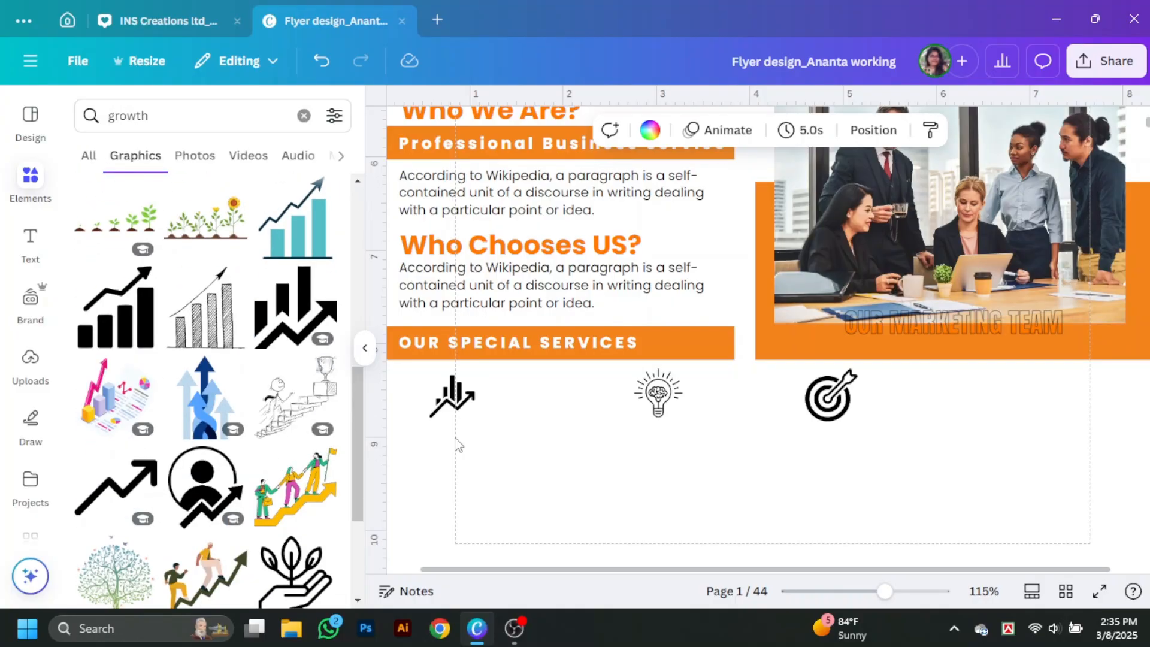
left_click_drag(454, 396, 1084, 400)
Step: Search the graphics library for 'mark' marketing graphics
left_click(129, 115)
type("marketing")
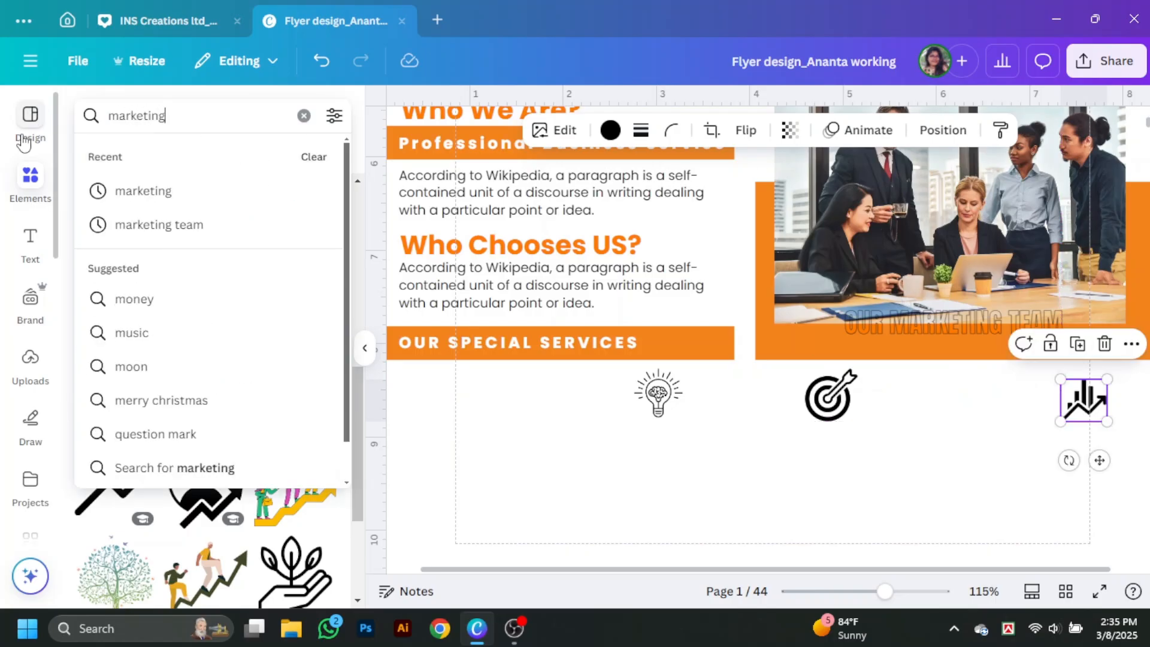
key("Return")
scroll(205, 348, "down", 5)
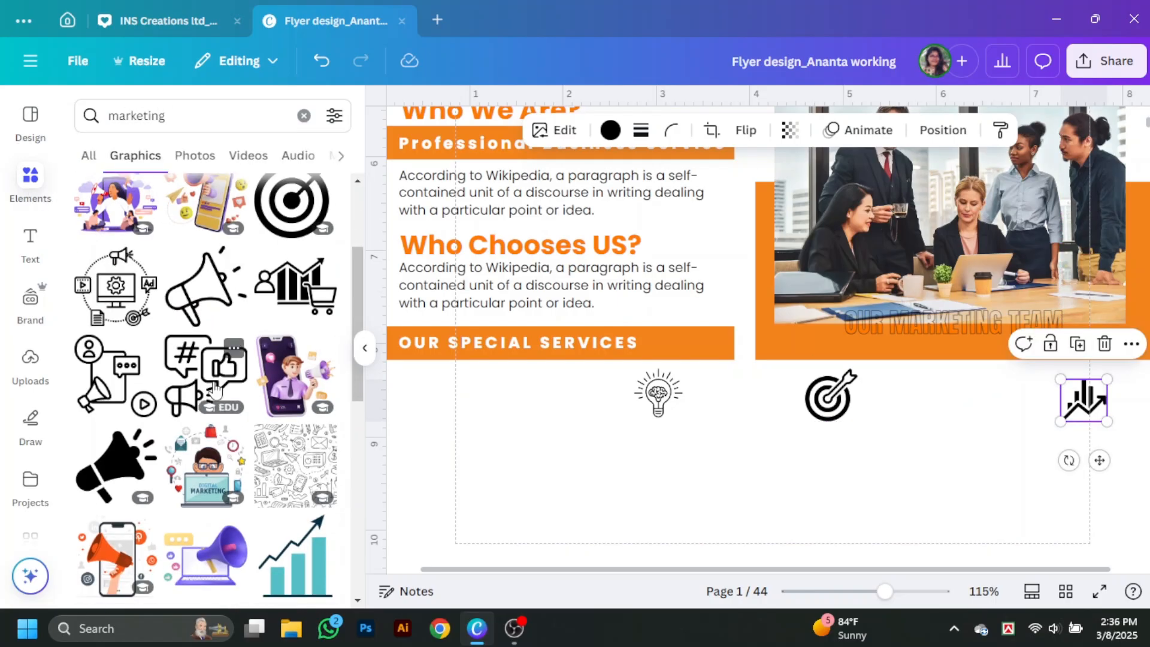
Step: Add the hashtag-and-megaphone graphic, shrink it, and place it below the services heading
left_click(207, 220)
left_click_drag(681, 217, 553, 515)
left_click_drag(650, 569, 451, 368)
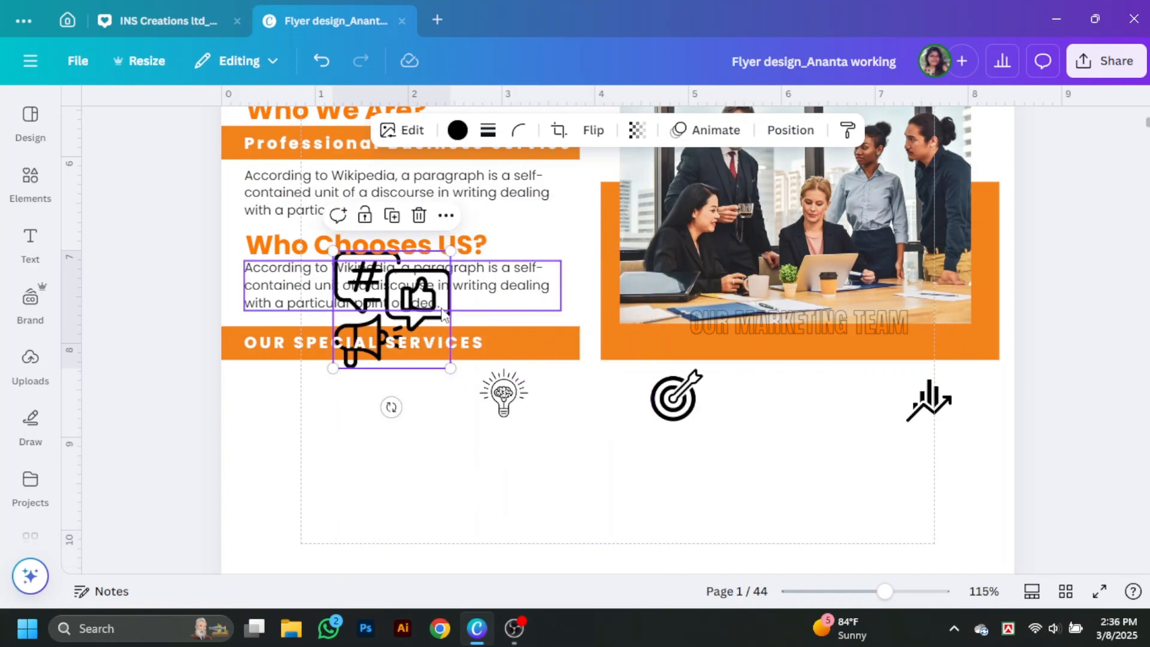
left_click_drag(444, 322, 382, 440)
left_click_drag(390, 486, 314, 394)
Step: Space the four service icons evenly across the row and shrink them
left_click_drag(261, 453, 958, 402)
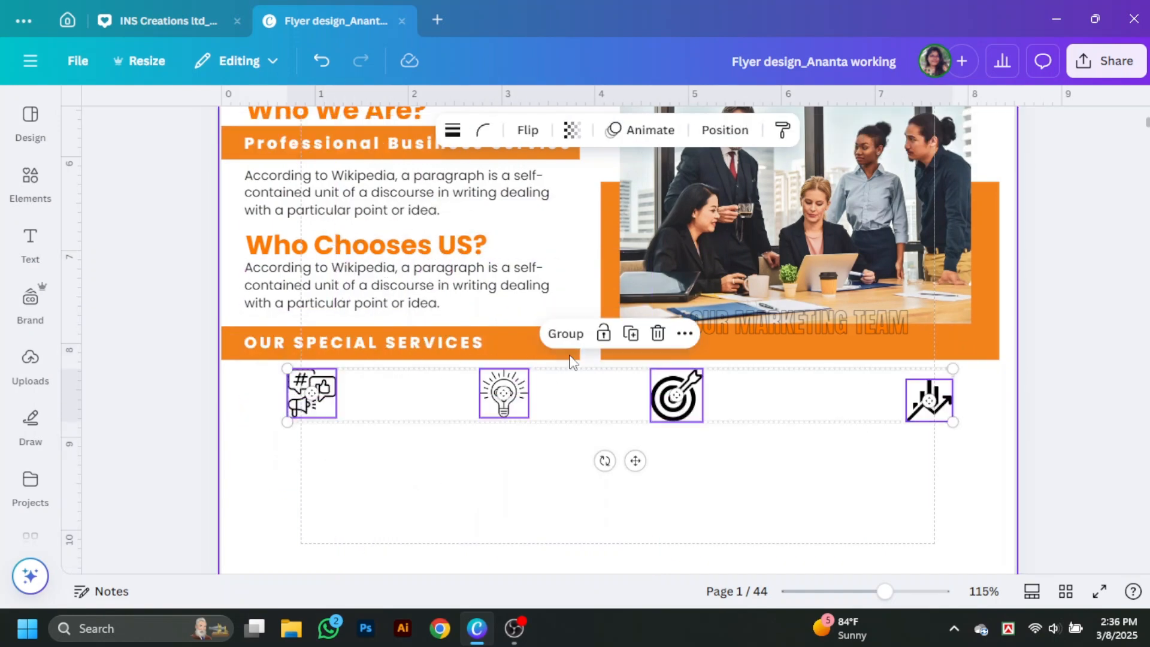
left_click(725, 130)
left_click(272, 487)
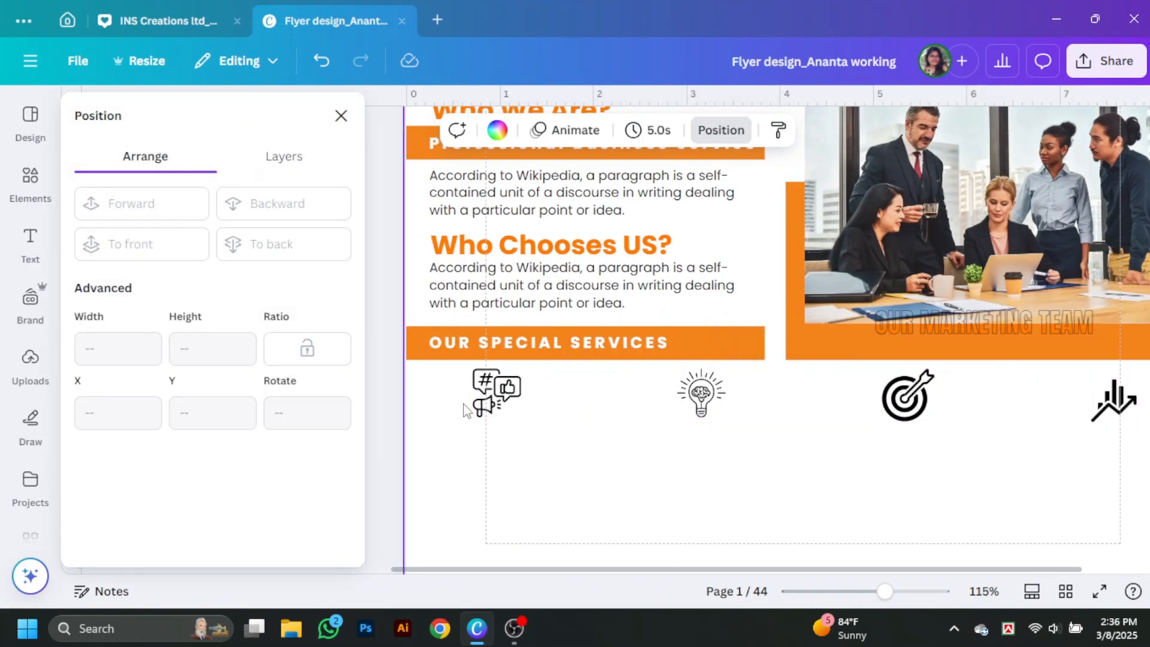
left_click_drag(471, 423, 486, 393)
left_click(536, 461)
left_click_drag(735, 392, 712, 392)
left_click(925, 395)
left_click(326, 177)
Step: Add a subheading text box and shrink it into a label under the megaphone icon
mouse_move(30, 244)
left_click(173, 374)
left_click(635, 443)
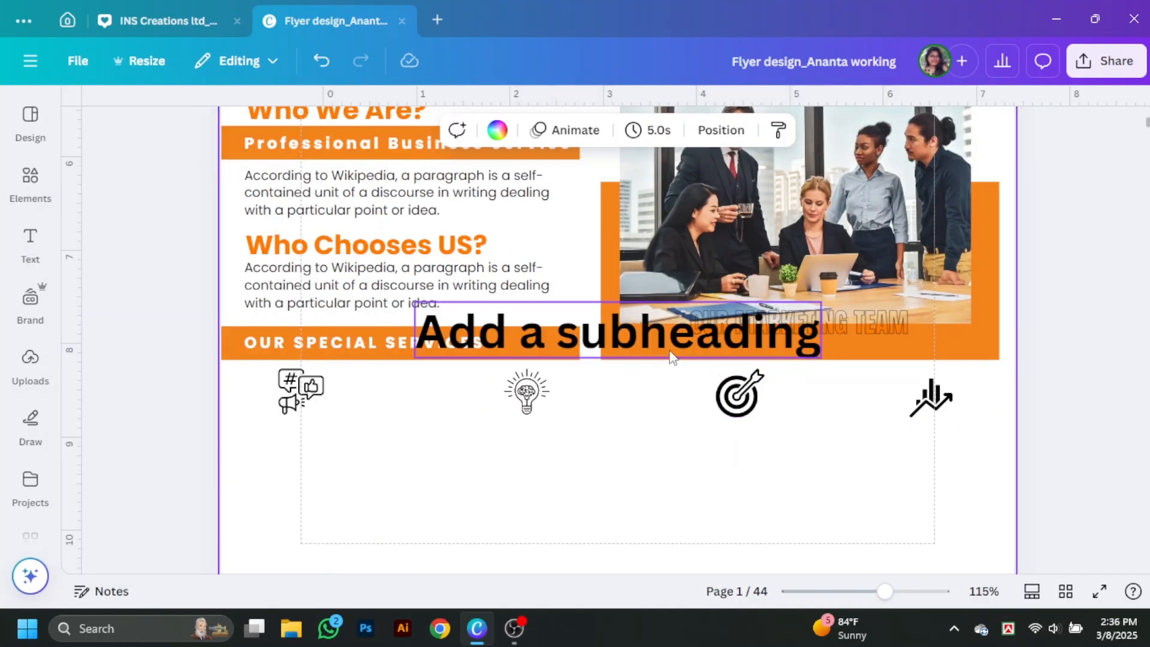
left_click_drag(671, 353, 479, 462)
left_click_drag(625, 472, 327, 427)
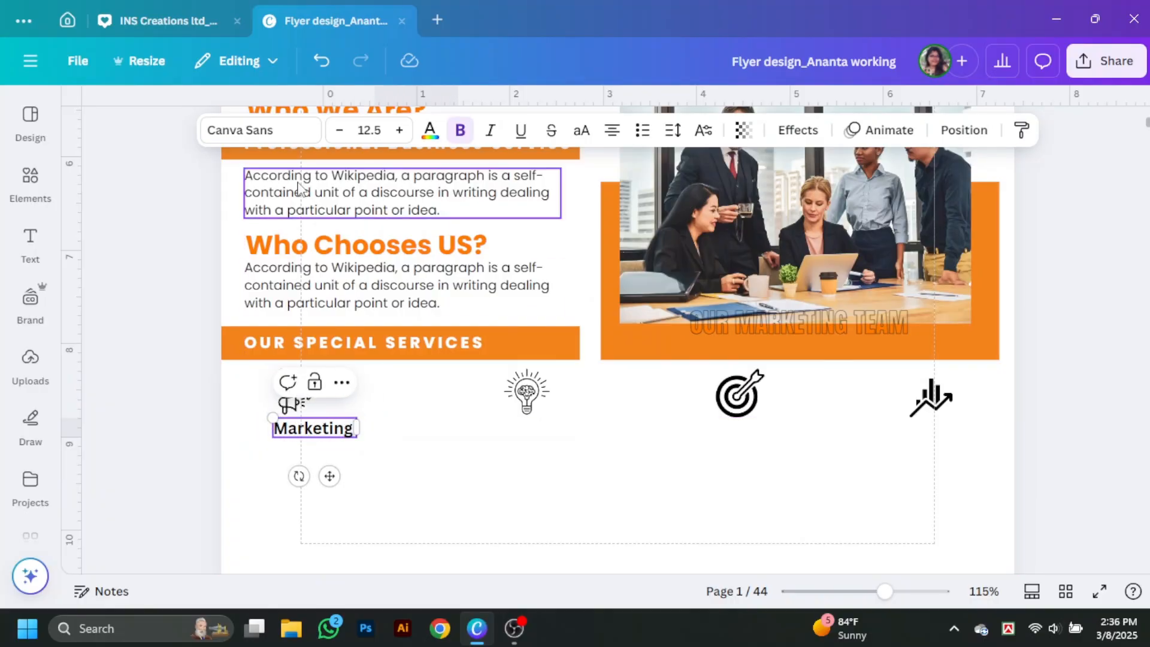
Step: Set the Marketing label's font to Poppins and nudge it into place
left_click(261, 130)
scroll(198, 469, "down", 4)
scroll(195, 470, "up", 4)
scroll(174, 449, "down", 1)
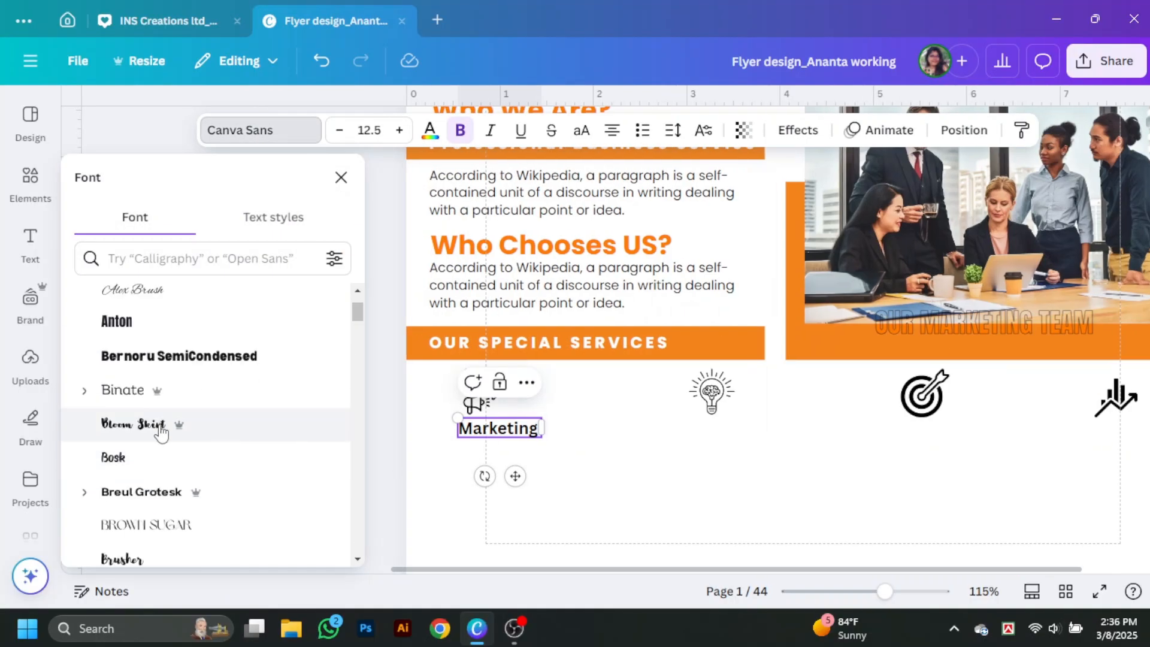
scroll(159, 431, "down", 3)
scroll(161, 431, "up", 3)
scroll(164, 436, "down", 3)
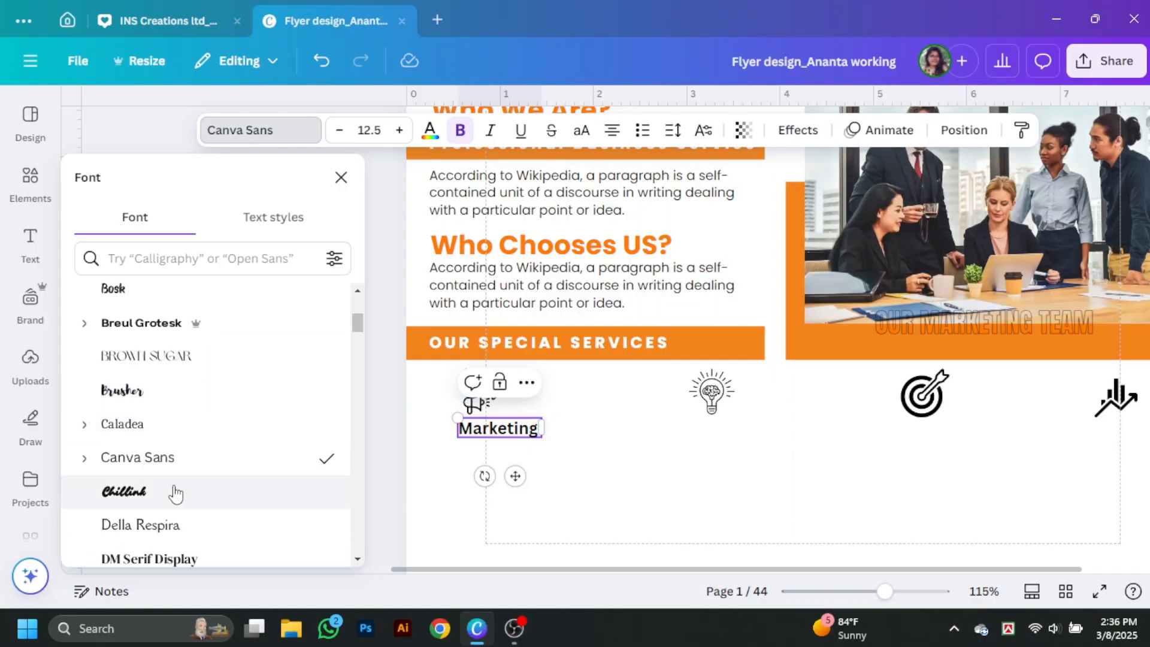
scroll(174, 491, "down", 3)
scroll(179, 419, "up", 3)
scroll(183, 420, "down", 2)
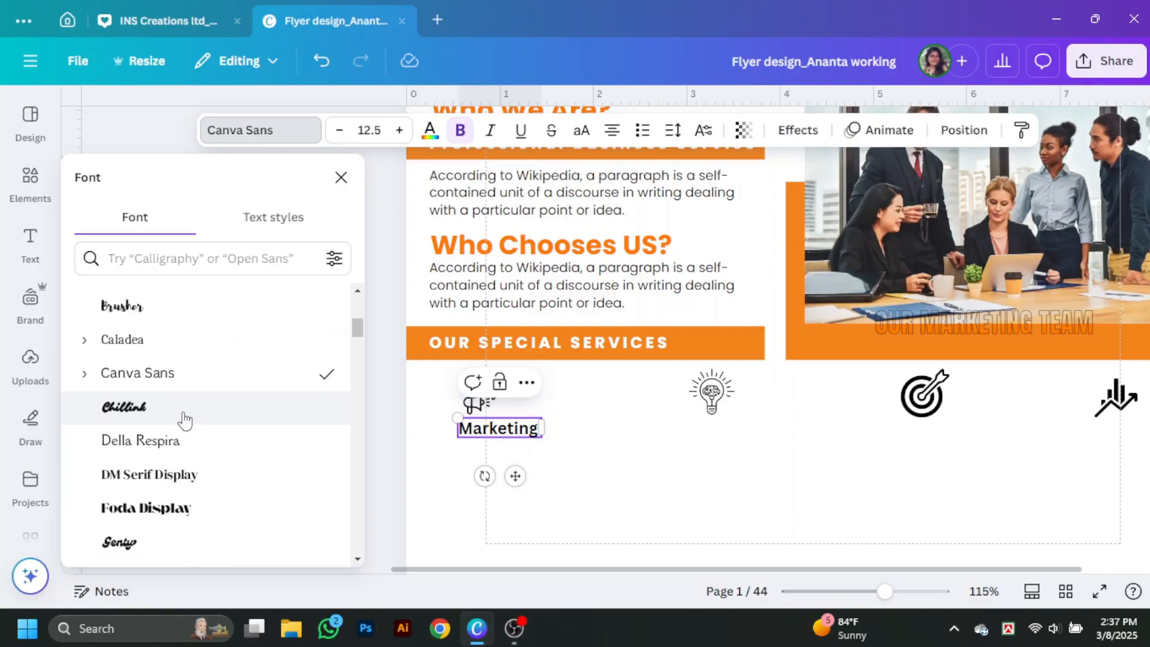
scroll(181, 428, "down", 8)
left_click(179, 430)
left_click(509, 453)
left_click_drag(328, 436, 548, 447)
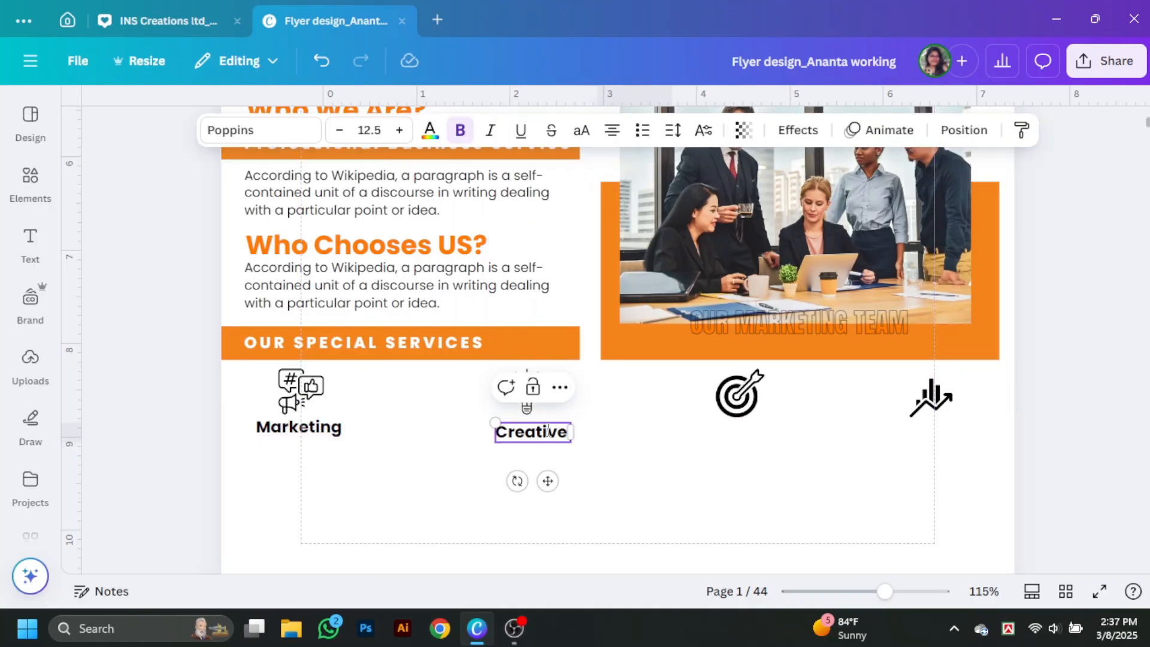
Step: Copy the label under the other icons as Creative, Strategy and Growth, then select all four
left_click_drag(548, 431, 744, 444)
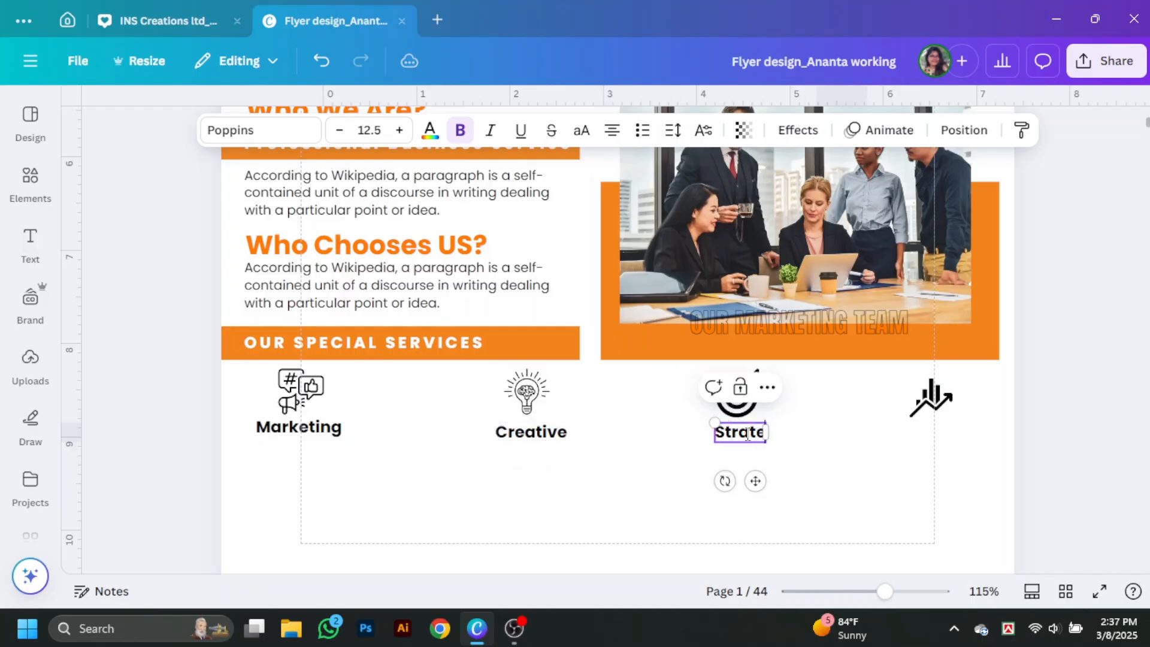
left_click_drag(813, 440, 958, 444)
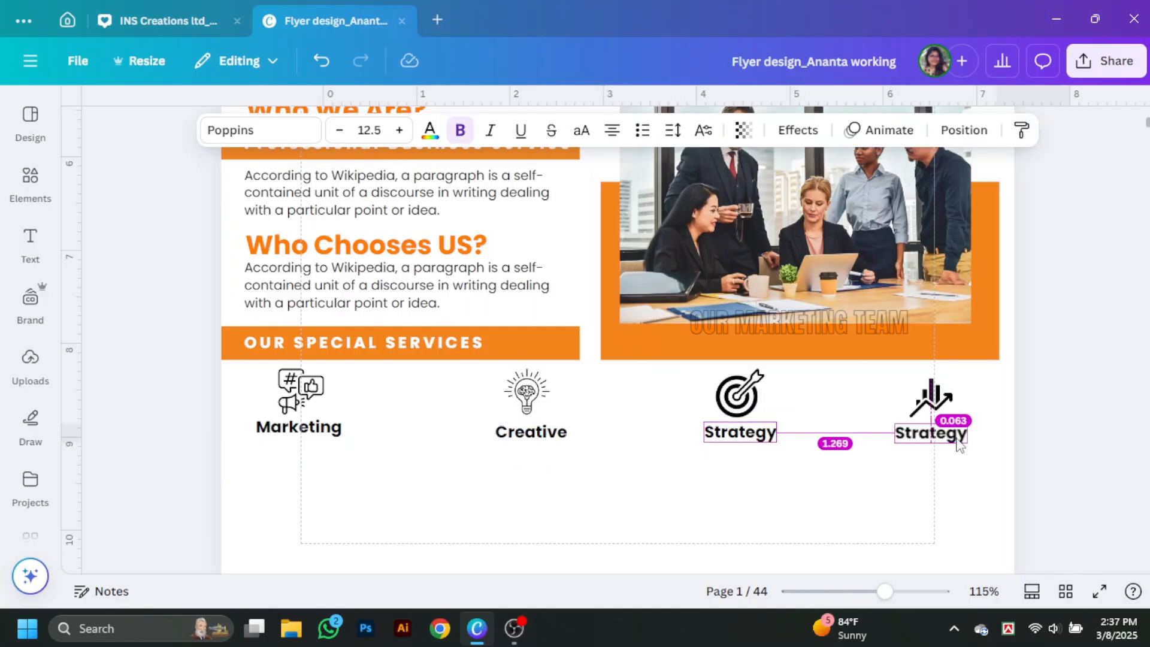
type("Growth")
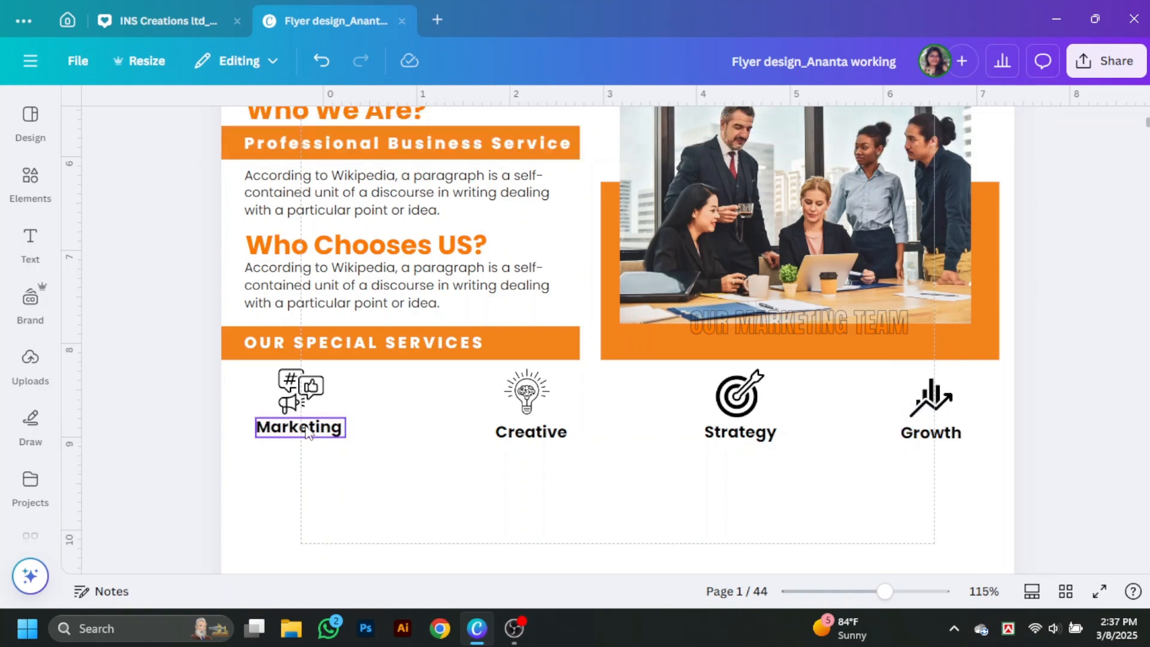
left_click_drag(246, 422, 934, 485)
left_click(964, 130)
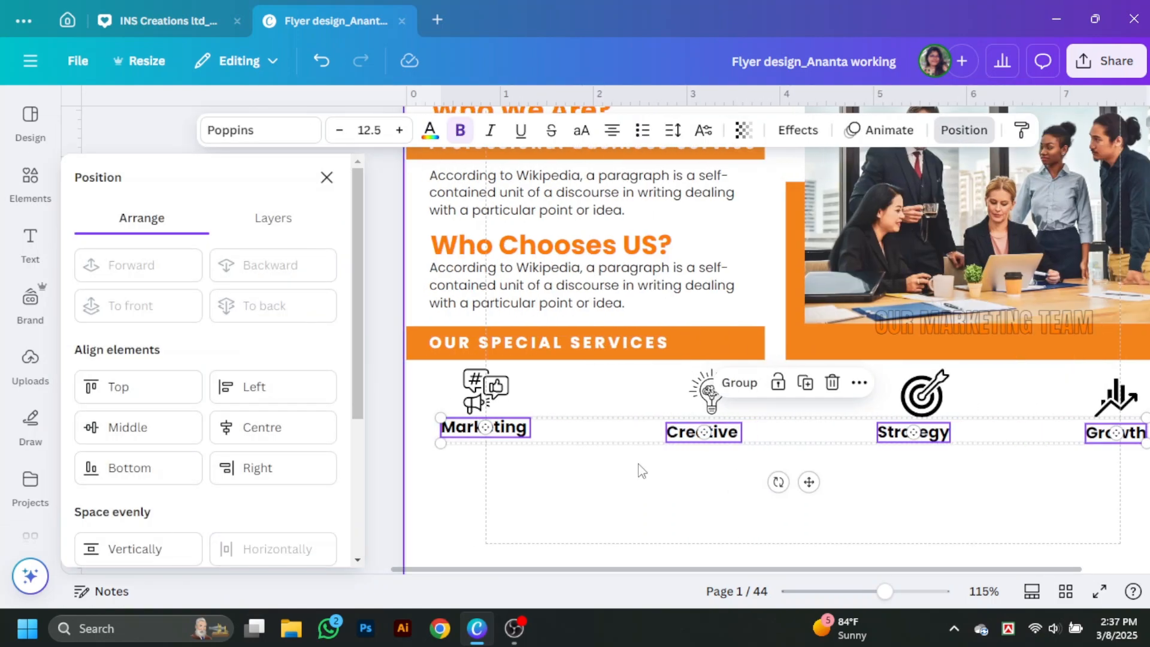
Step: Centre each service label under its icon
left_click(661, 486)
left_click_drag(433, 379, 541, 426)
left_click_drag(659, 368, 723, 436)
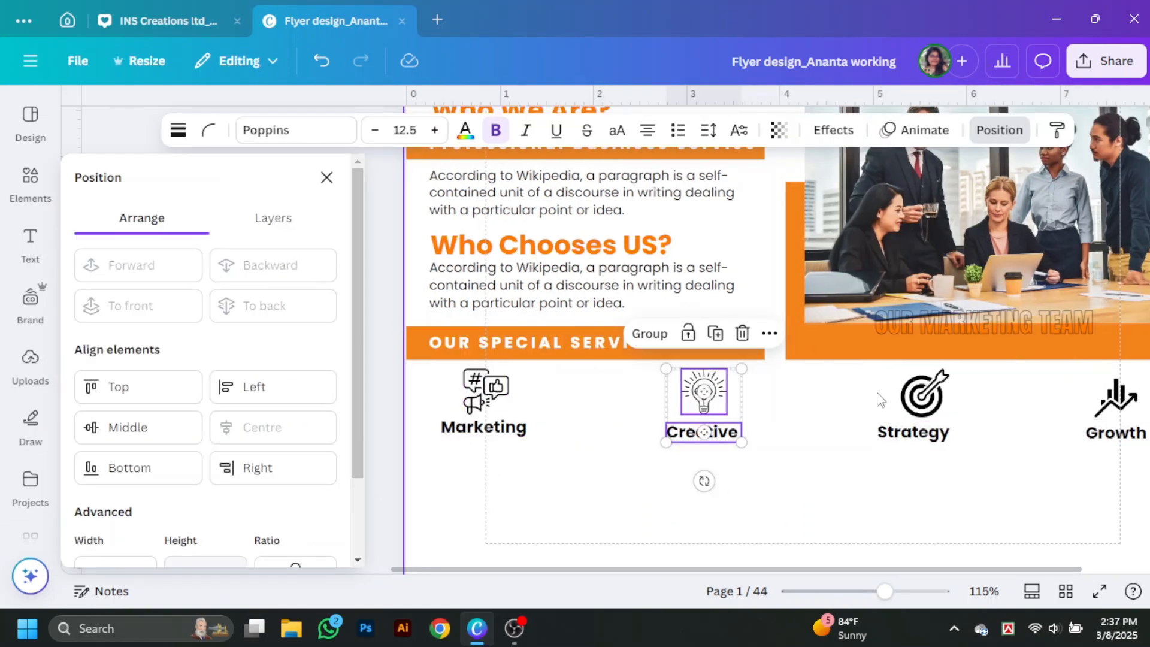
left_click_drag(872, 389, 934, 436)
left_click(261, 427)
left_click_drag(1075, 392, 1125, 437)
left_click(326, 177)
Step: Make the four labels orange and place description paragraph copies under Marketing and Creative
left_click_drag(226, 425, 919, 483)
left_click(430, 130)
scroll(293, 360, "down", 4)
left_click(318, 365)
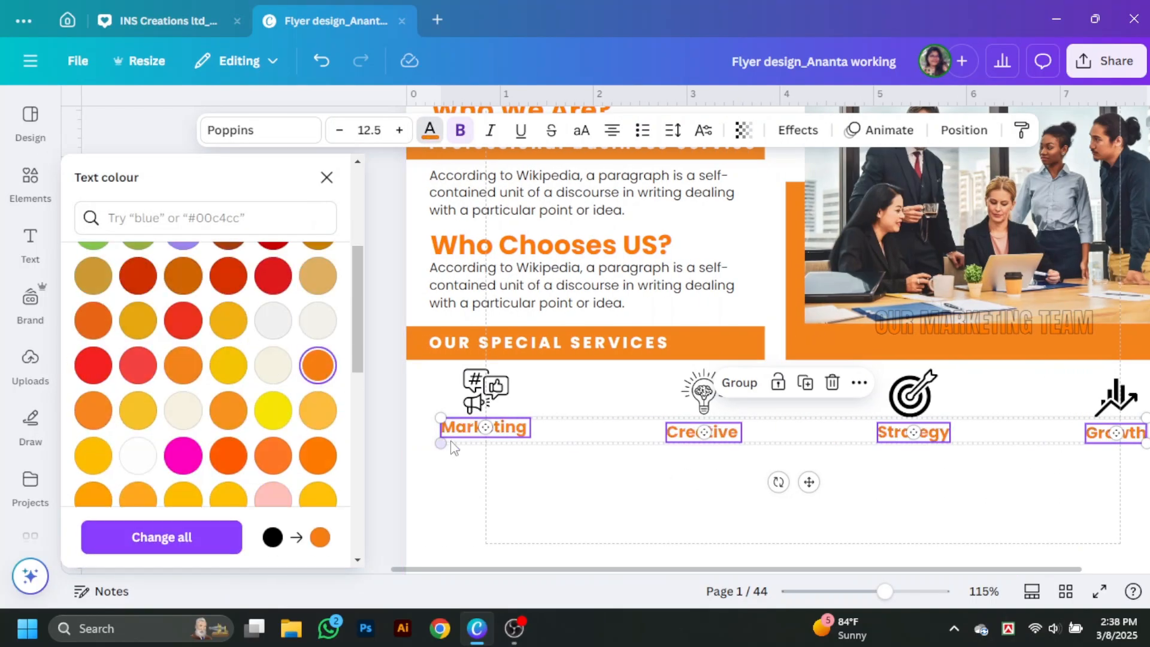
left_click(609, 496)
left_click_drag(480, 294, 475, 478)
left_click_drag(557, 493, 757, 464)
Step: Copy description paragraphs under Strategy and Growth and narrow all four descriptions so they wrap
left_click_drag(746, 463, 946, 463)
left_click_drag(1034, 456, 1009, 456)
left_click_drag(831, 460, 819, 472)
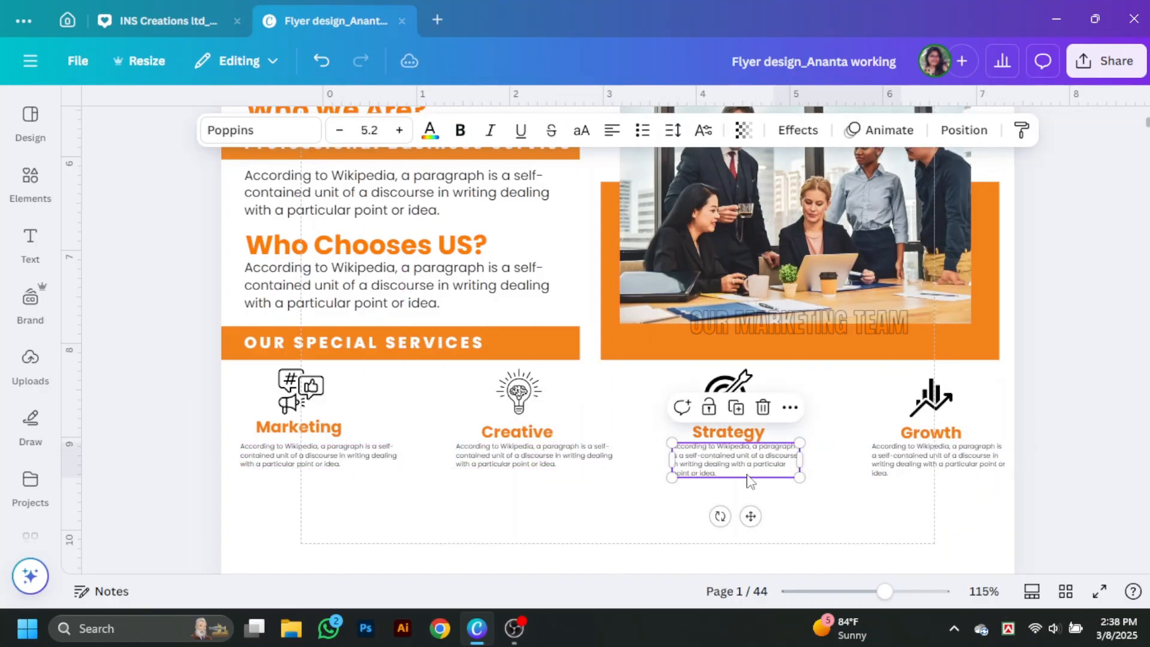
left_click(590, 462)
left_click_drag(619, 458, 544, 471)
left_click(365, 462)
left_click_drag(402, 458, 396, 462)
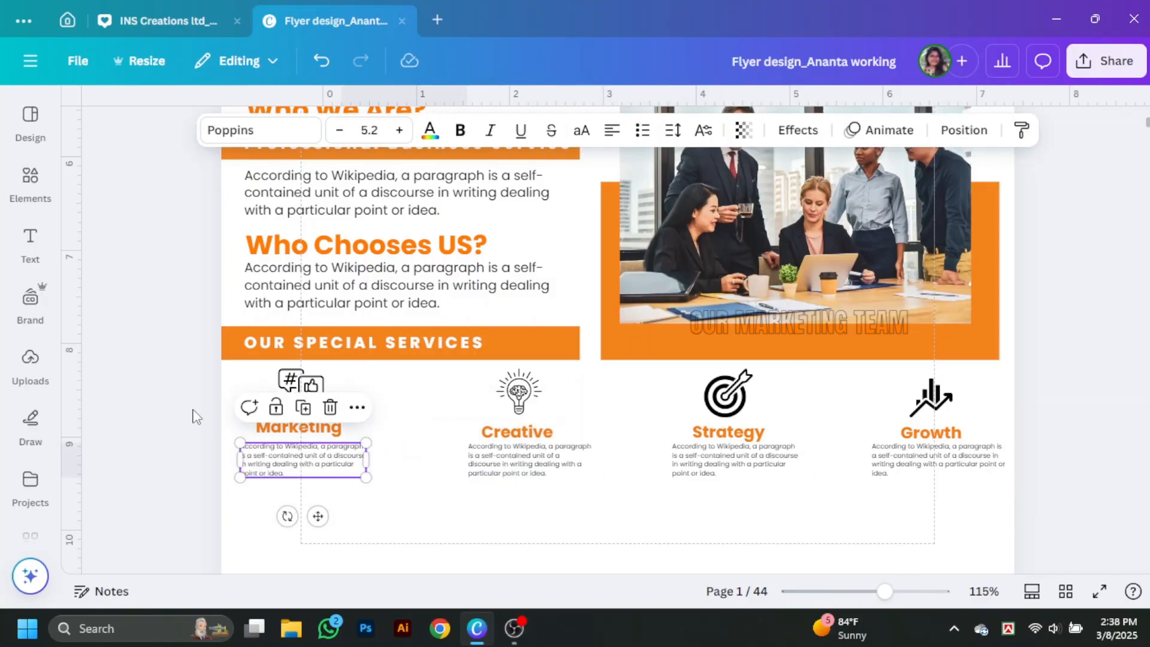
Step: Centre each service's icon, heading and description on one another for Marketing, Creative, Strategy and Growth
left_click_drag(205, 389, 328, 451)
left_click(999, 130)
left_click(262, 427)
left_click_drag(519, 466, 541, 466)
left_click_drag(635, 384, 720, 461)
left_click(262, 428)
left_click_drag(837, 384, 916, 457)
left_click(264, 429)
left_click_drag(1066, 371, 1083, 460)
left_click(263, 425)
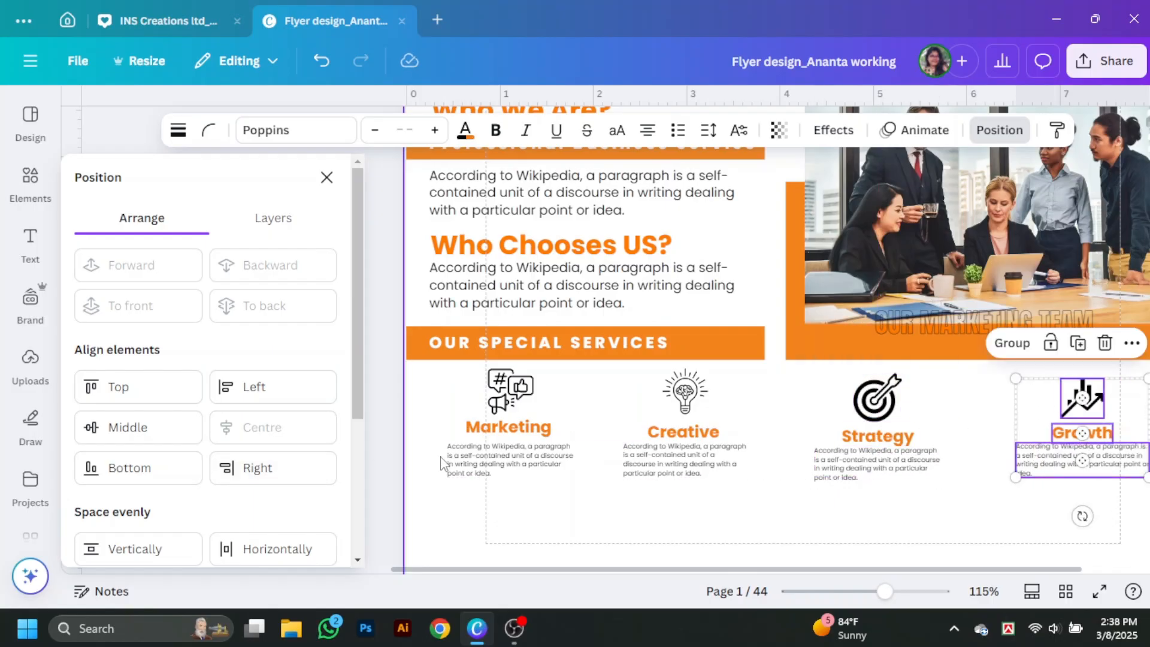
Step: Middle-align the four service headings and the four service icons across the row
left_click_drag(430, 434, 753, 438)
left_click_drag(1047, 438, 1063, 438)
left_click(163, 432)
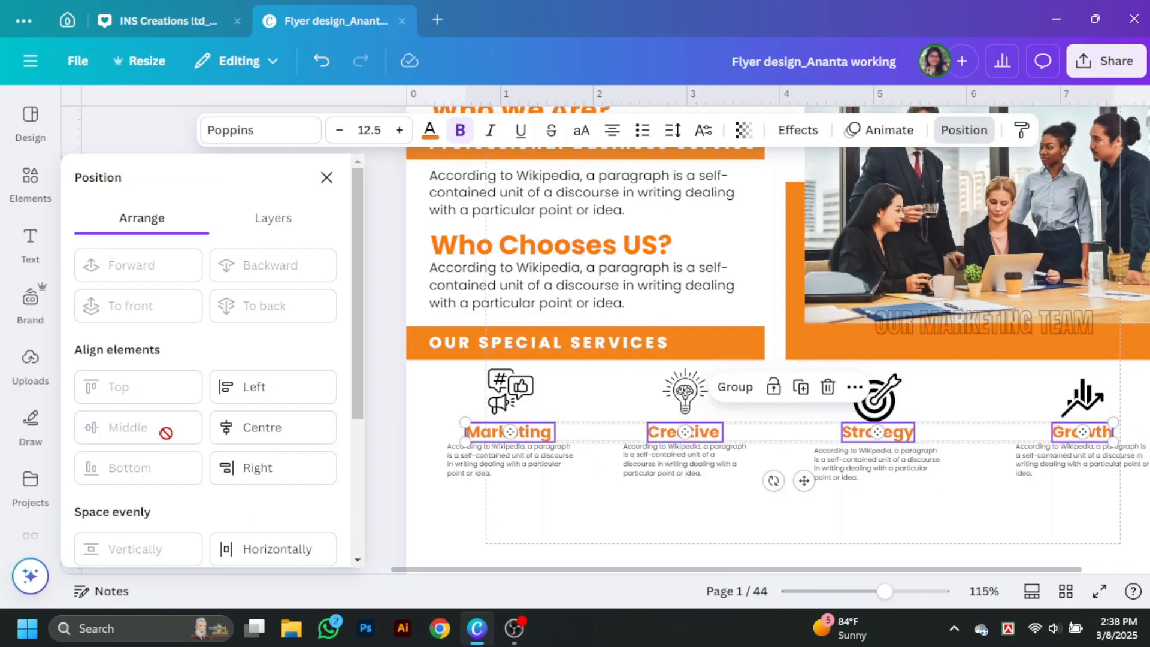
left_click_drag(431, 369, 1117, 423)
left_click(157, 378)
left_click(327, 115)
Step: Top-align the four description paragraphs across the row
left_click_drag(241, 439, 970, 494)
left_click(964, 130)
left_click(160, 387)
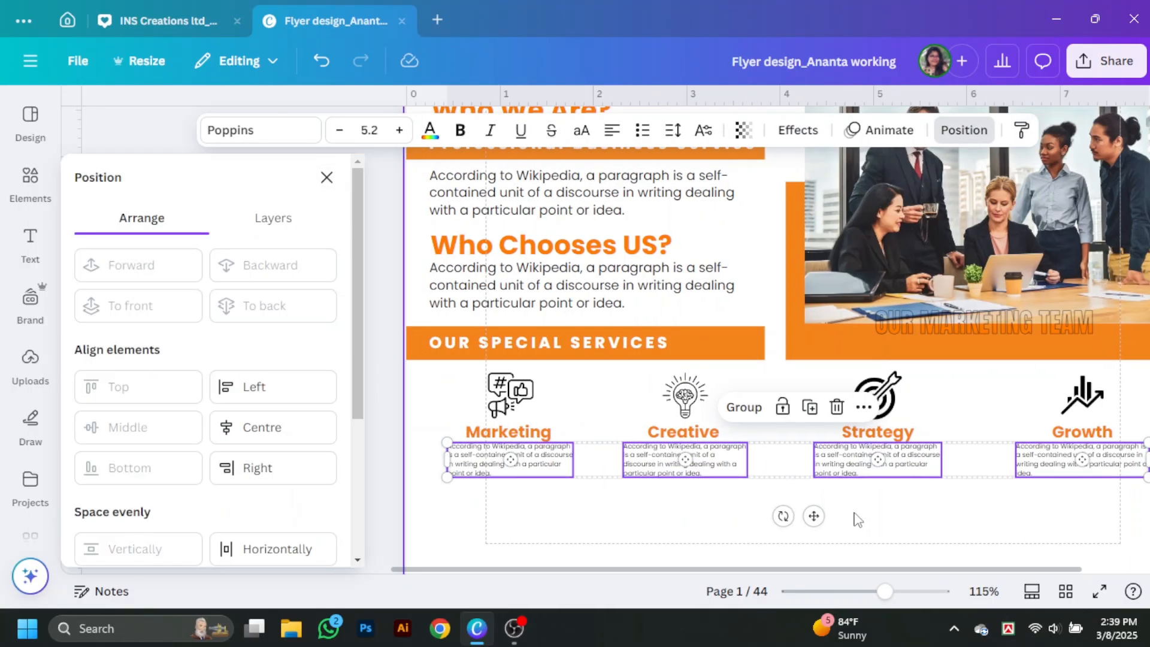
left_click(847, 545)
left_click(341, 116)
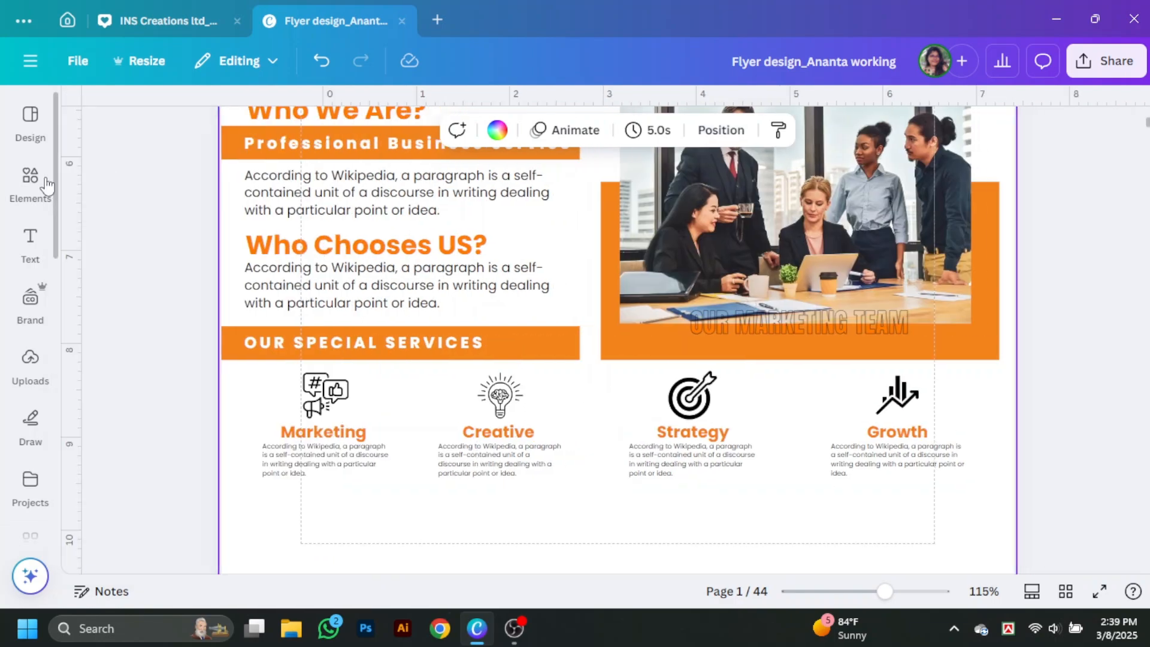
left_click(30, 179)
Step: Add a plain line from an Elements search for 'line' and rotate it 90°
type("line")
left_click(182, 196)
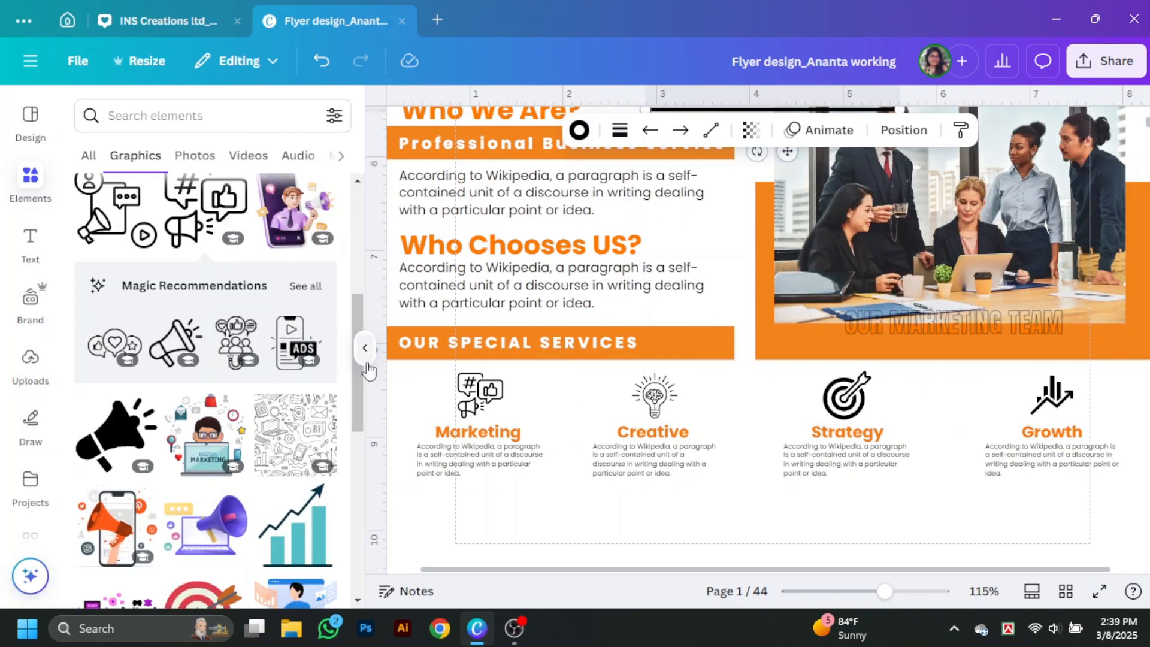
left_click(365, 353)
scroll(625, 280, "up", 3)
left_click_drag(625, 278, 468, 418)
scroll(468, 418, "down", 3)
left_click(750, 130)
scroll(168, 494, "down", 1)
left_click(296, 536)
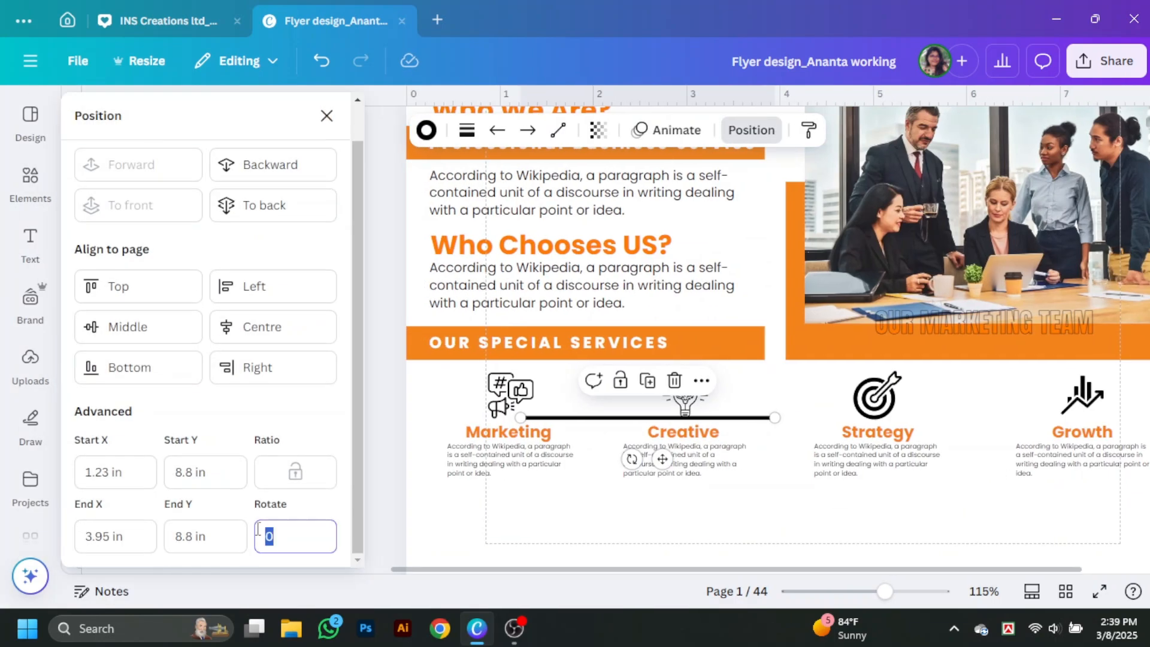
type("90")
key("Return")
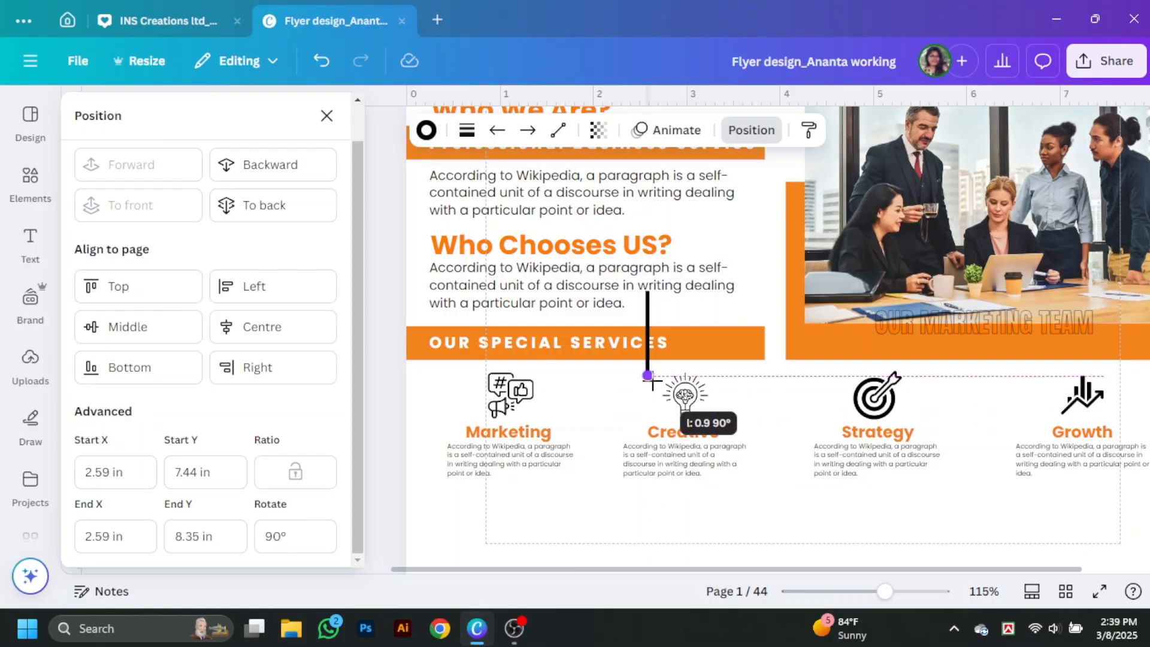
Step: Place three vertical divider lines between the Marketing, Creative, Strategy and Growth columns
left_click_drag(648, 334, 980, 434)
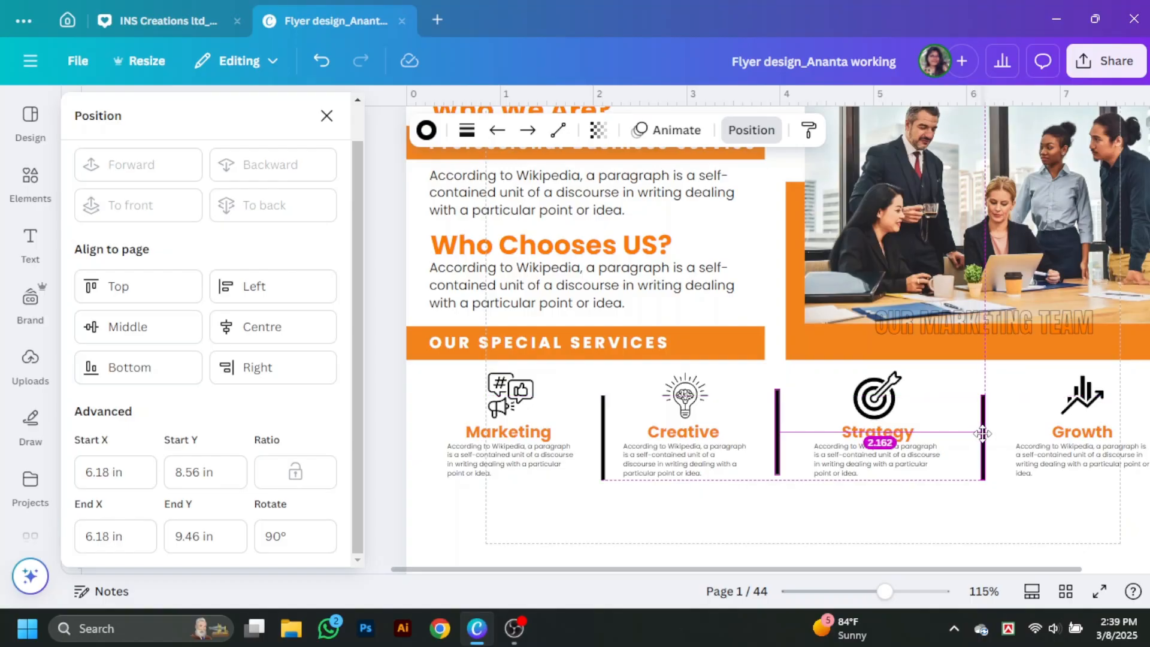
left_click(603, 439)
left_click(778, 438, "shift")
left_click(984, 436, "shift")
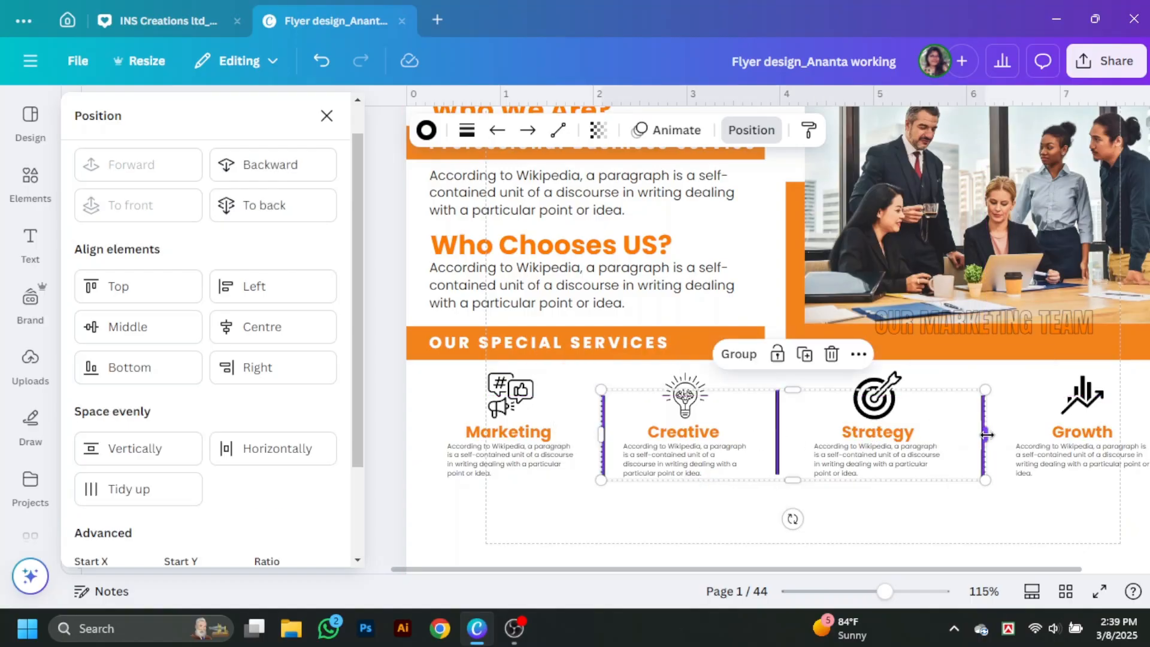
left_click(326, 115)
left_click(1065, 426)
scroll(1065, 426, "down", 3)
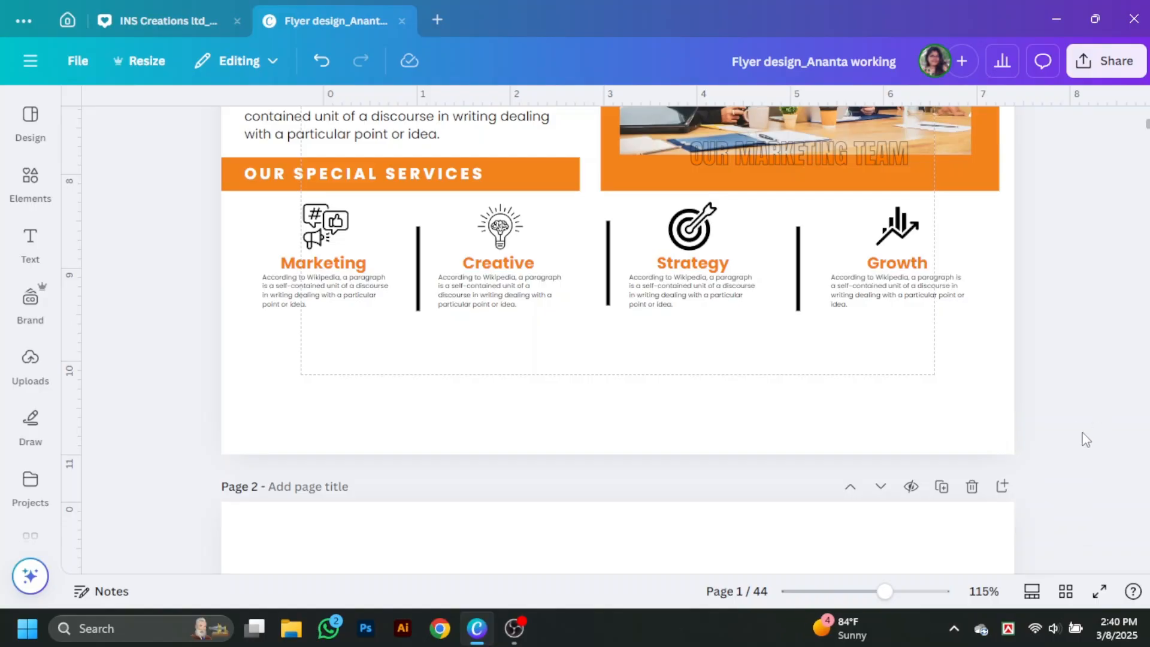
Step: Duplicate the orange banner into a full-width band at the page bottom and insert a QR code graphic
left_click_drag(535, 177, 1044, 454, "alt")
left_click_drag(498, 421, 608, 360)
left_click(30, 180)
left_click(185, 116)
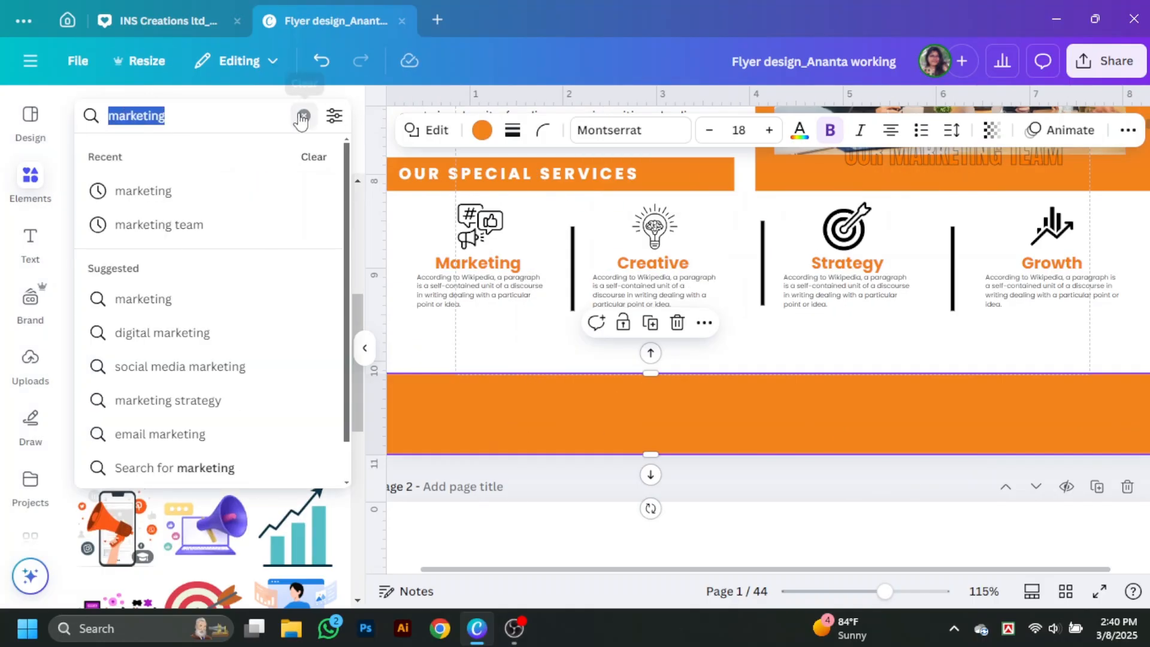
key("BackSpace")
type("qr")
left_click(157, 193)
left_click(129, 396)
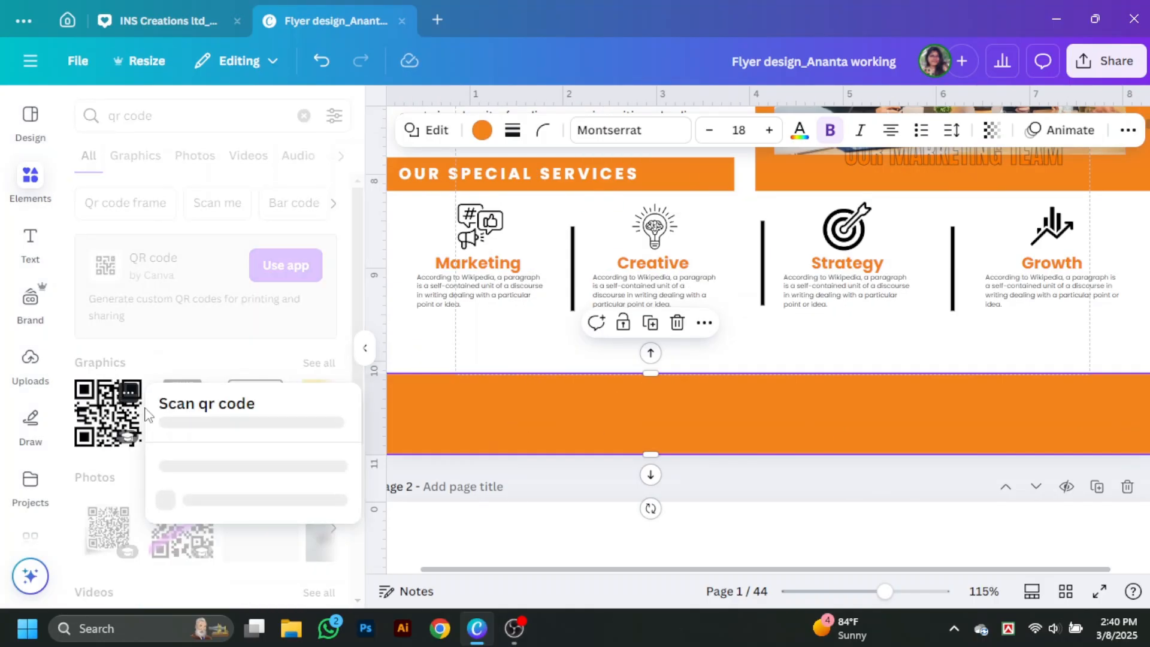
left_click(387, 460)
left_click(364, 348)
scroll(617, 359, "up", 4)
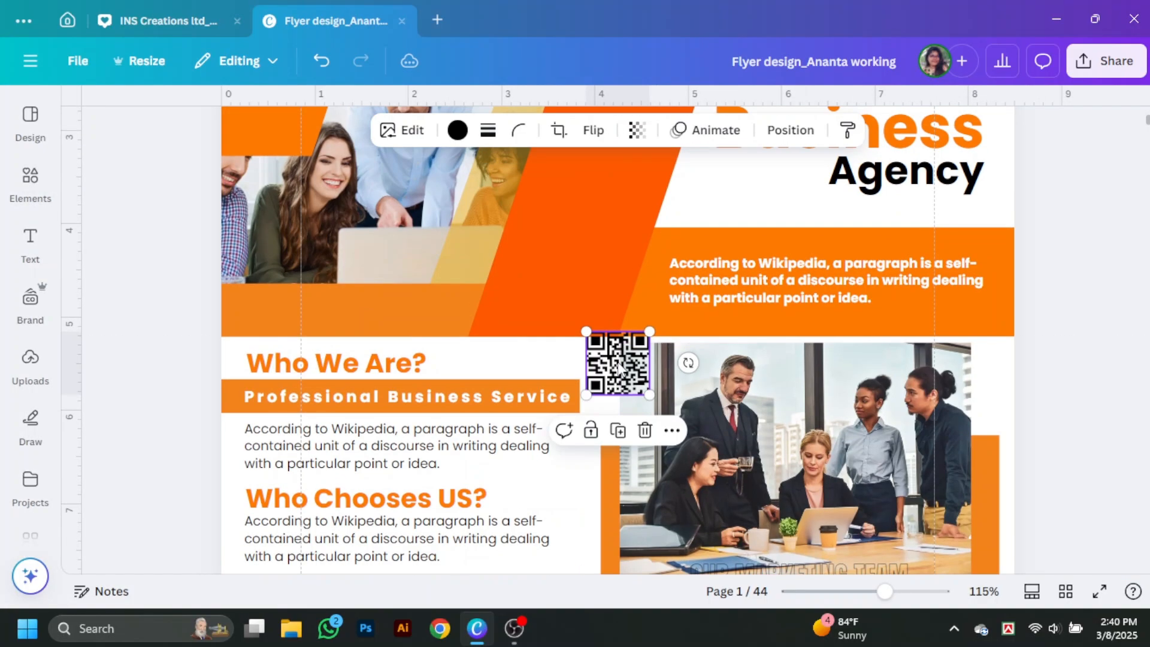
scroll(609, 383, "down", 7)
mouse_move(617, 362)
left_mouse_down()
mouse_move(609, 390)
mouse_move(601, 374)
left_mouse_up()
Step: Add a square shape from a 'shape' search, shrink it over the QR code, and make it white
left_click(30, 180)
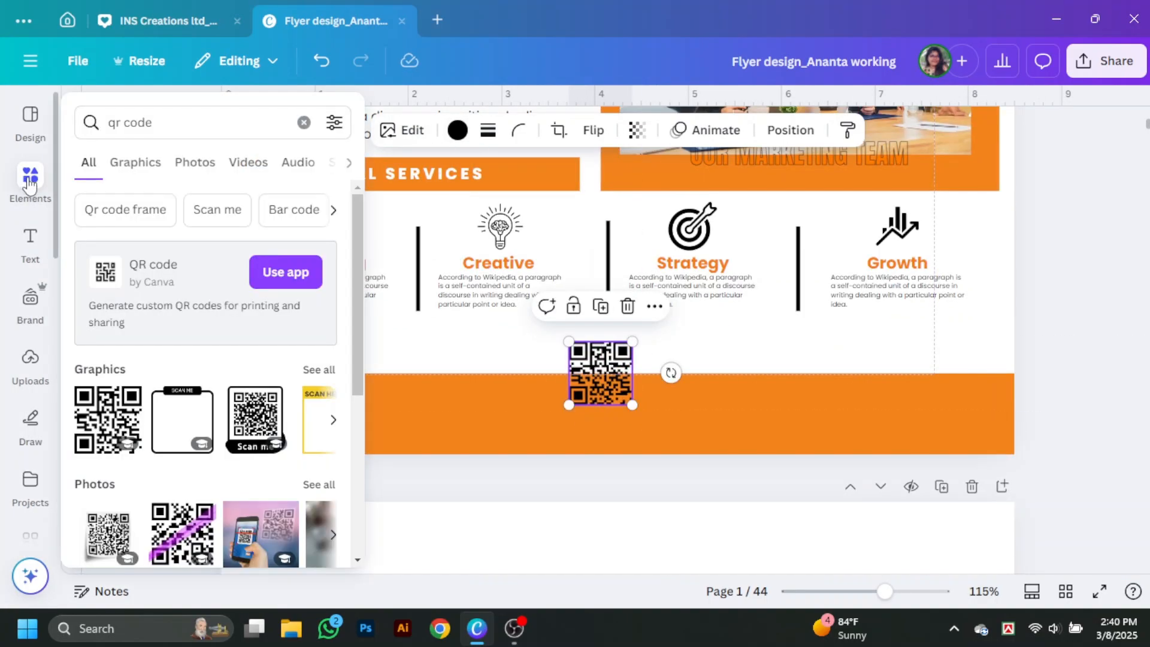
left_click(159, 116)
key("BackSpace")
type("shape")
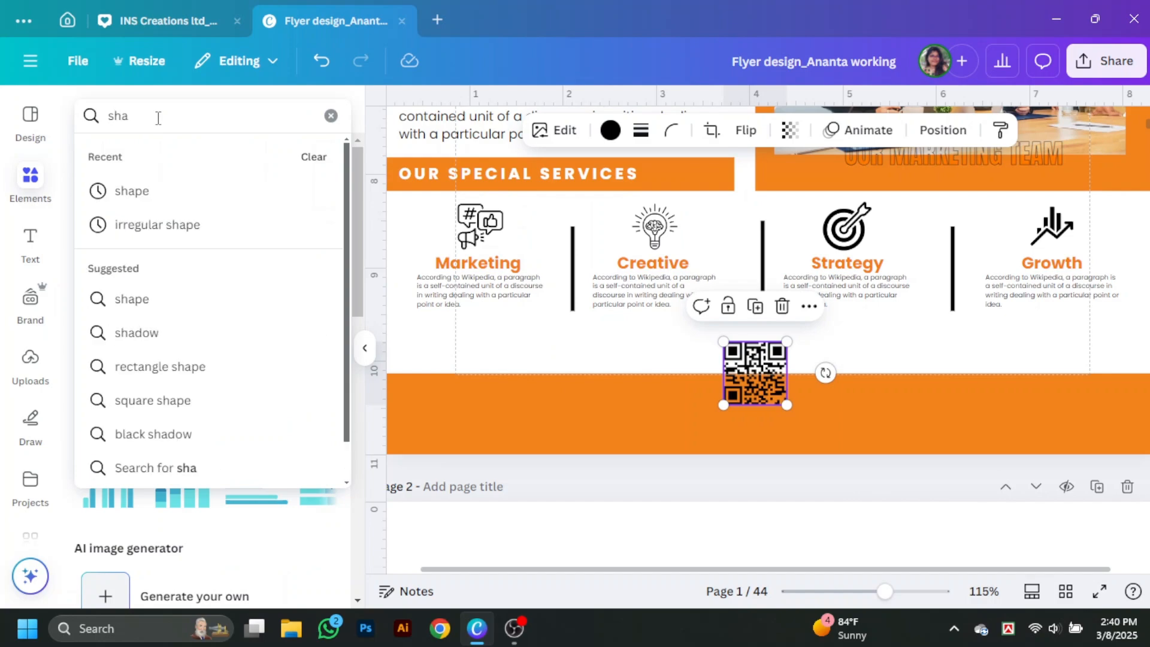
key("Return")
left_click(105, 274)
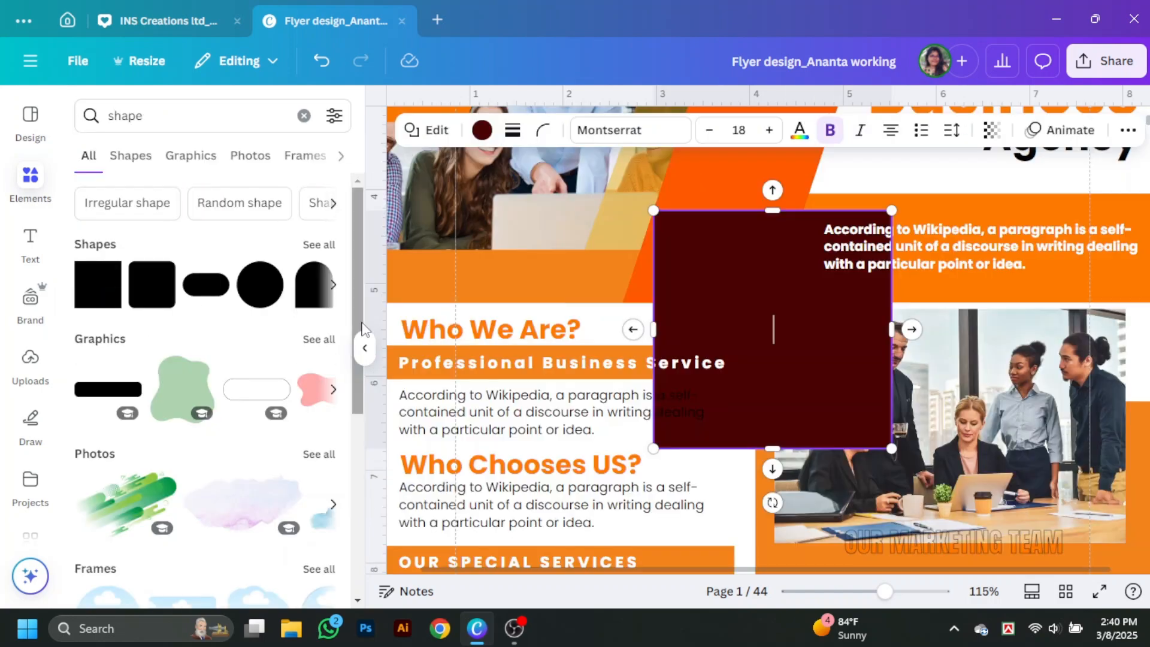
left_click(364, 345)
left_click(1103, 390)
scroll(647, 327, "down", 6)
left_click_drag(647, 284, 657, 320)
left_click_drag(748, 483, 637, 345)
left_click(232, 130)
scroll(284, 464, "down", 3)
left_click(184, 421)
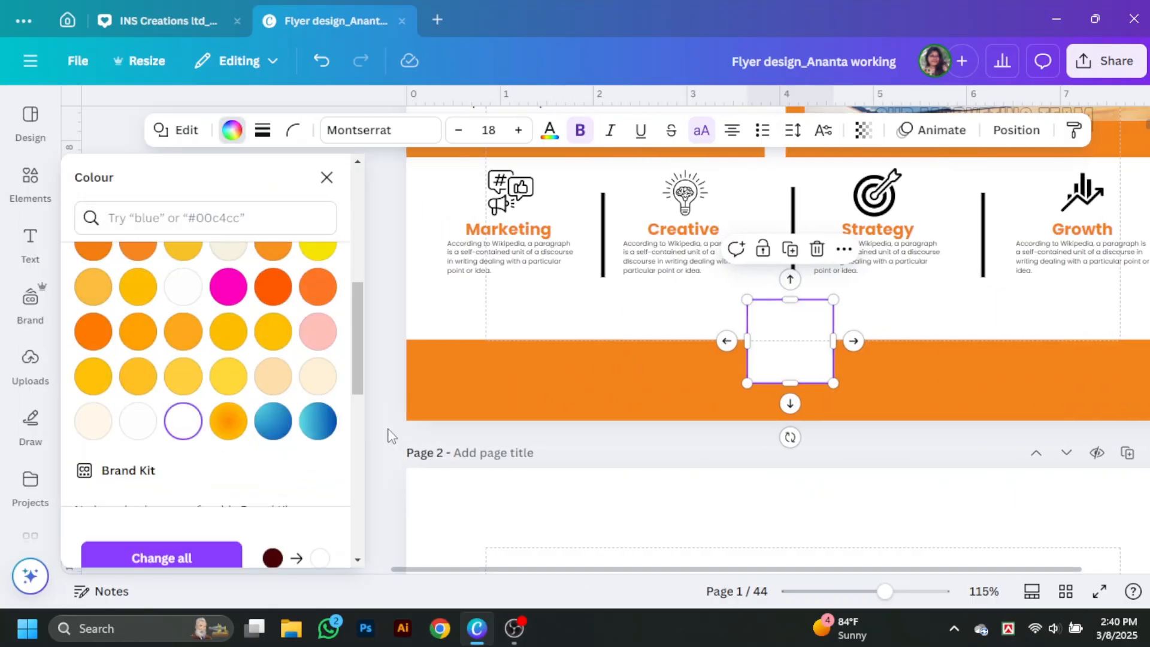
Step: Layer the white square behind the QR code and above the band, then centre the QR code on it
right_click(819, 336)
mouse_move(873, 311)
left_click(661, 413)
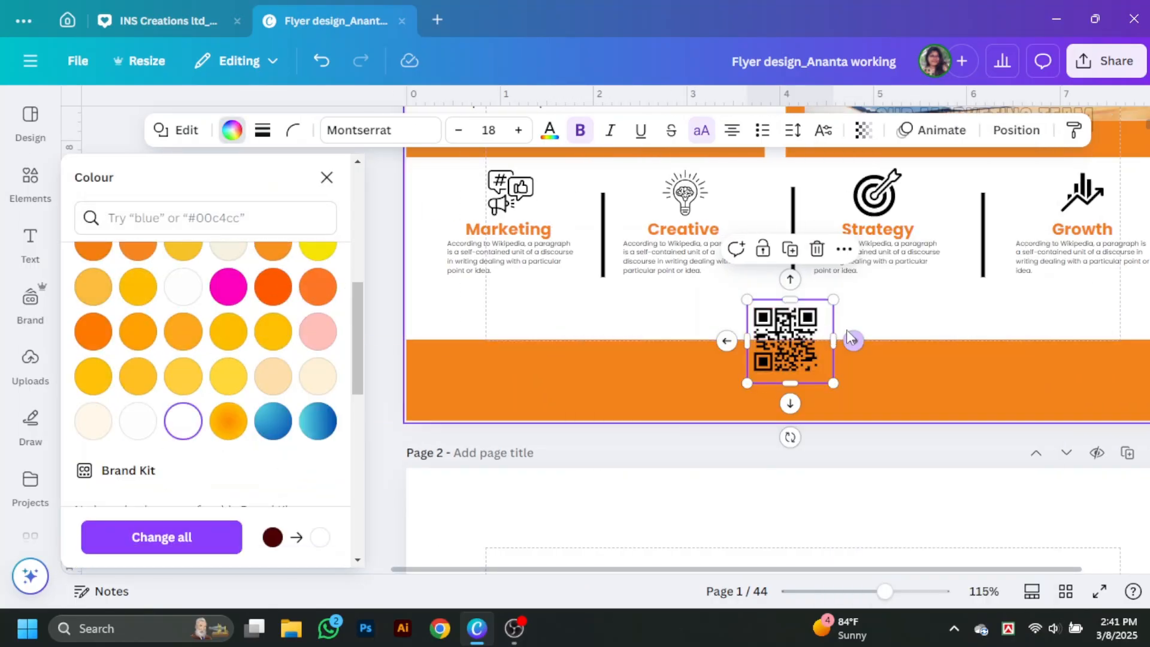
right_click(884, 366)
mouse_move(940, 314)
left_click(726, 413)
left_click(732, 325)
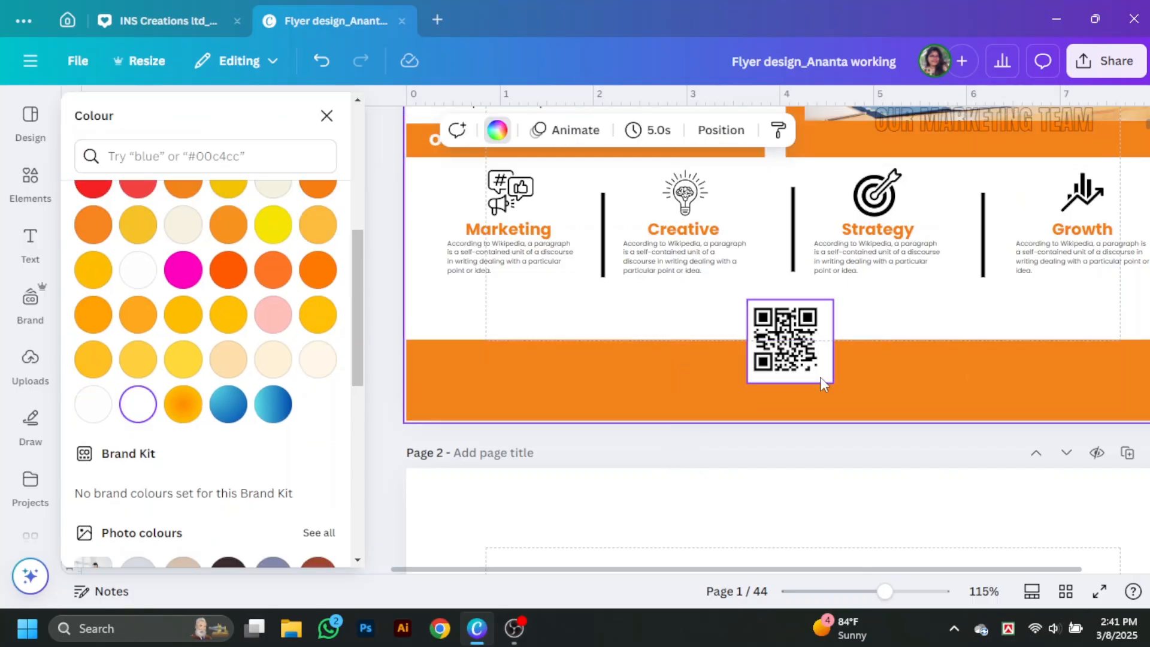
left_click_drag(822, 379, 818, 378)
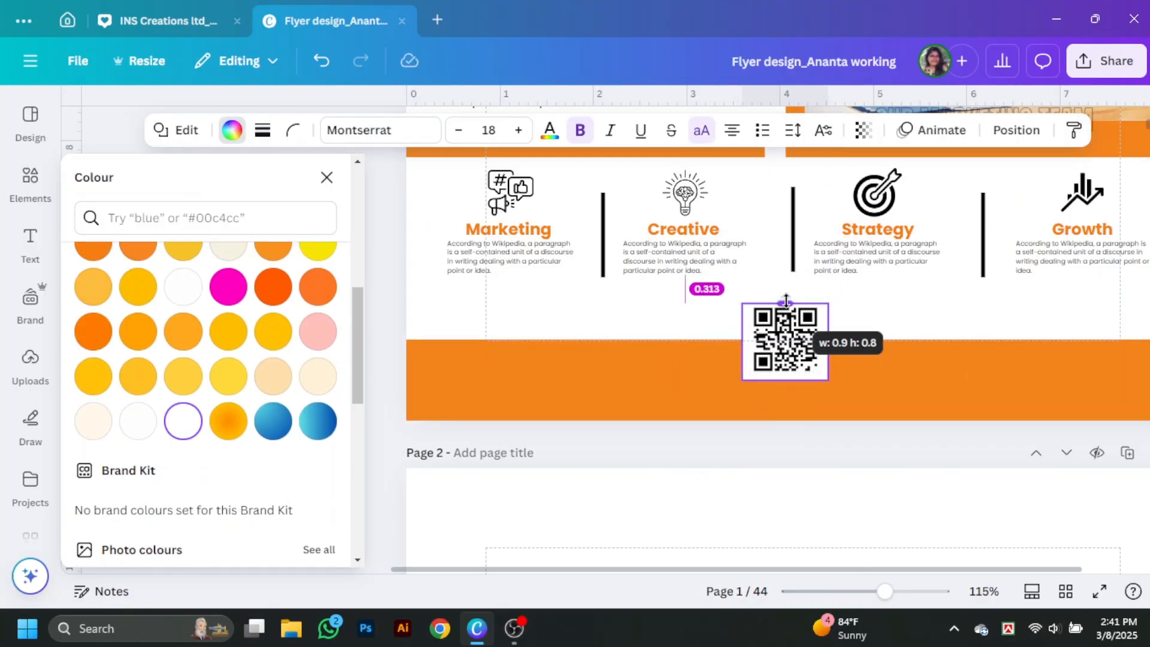
left_click_drag(786, 301, 787, 303)
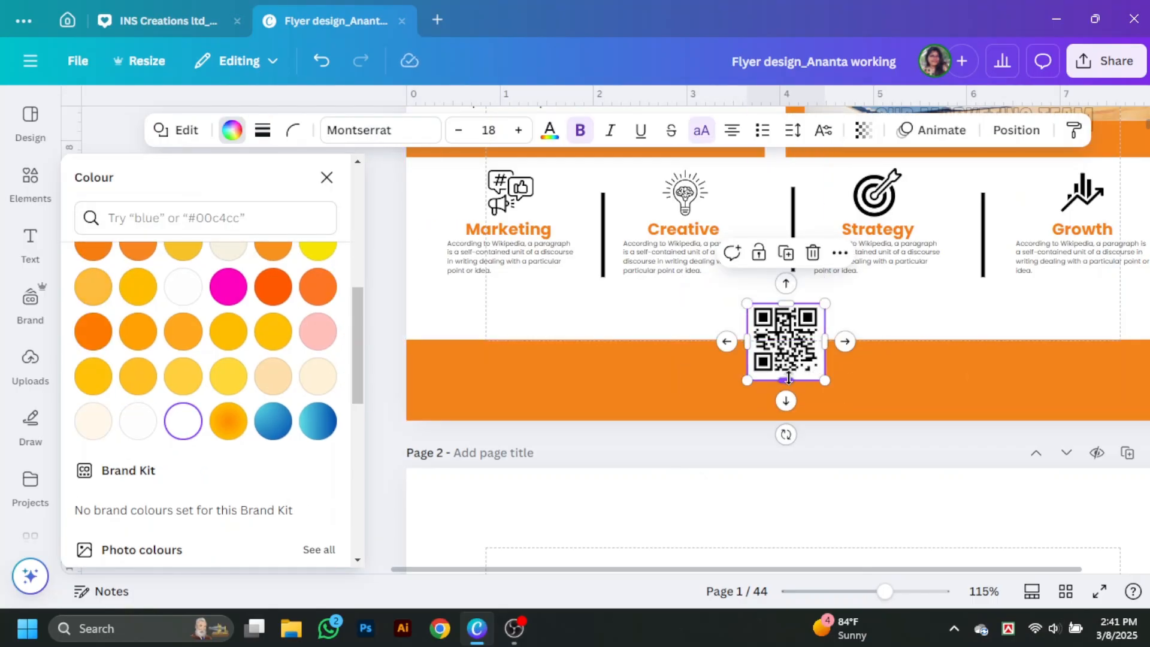
left_click_drag(788, 378, 788, 379)
left_click(1016, 130)
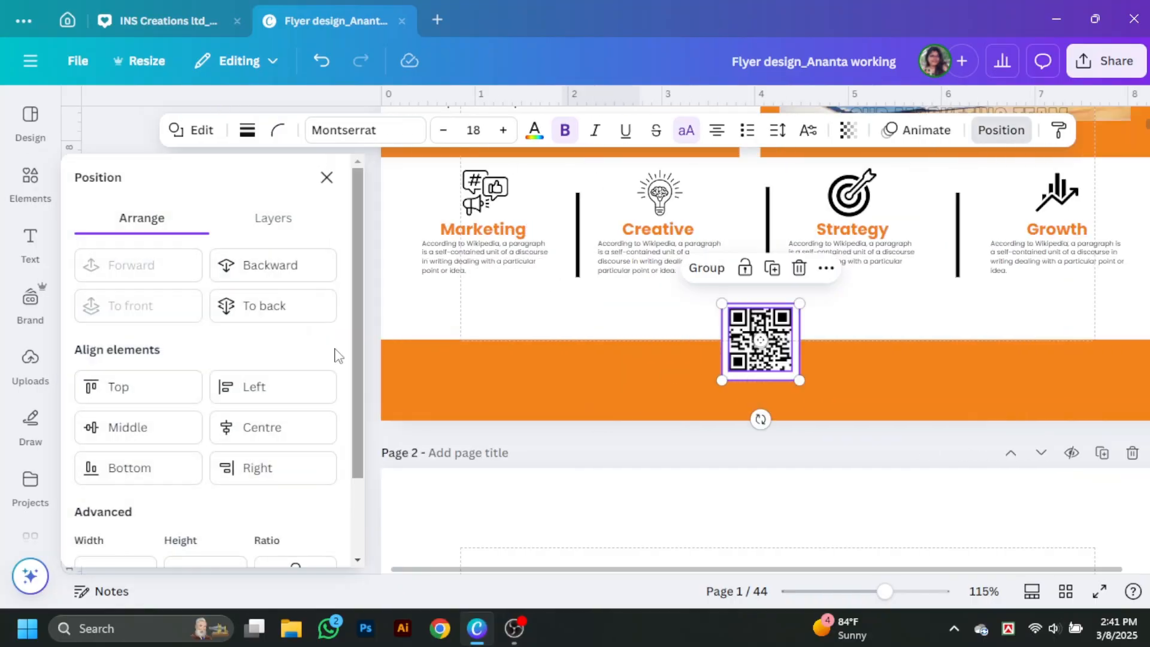
left_click(143, 436)
Step: Give the white square a solid orange border of weight 4
left_click(707, 318)
left_click(821, 376)
left_click(263, 131)
left_click(215, 181)
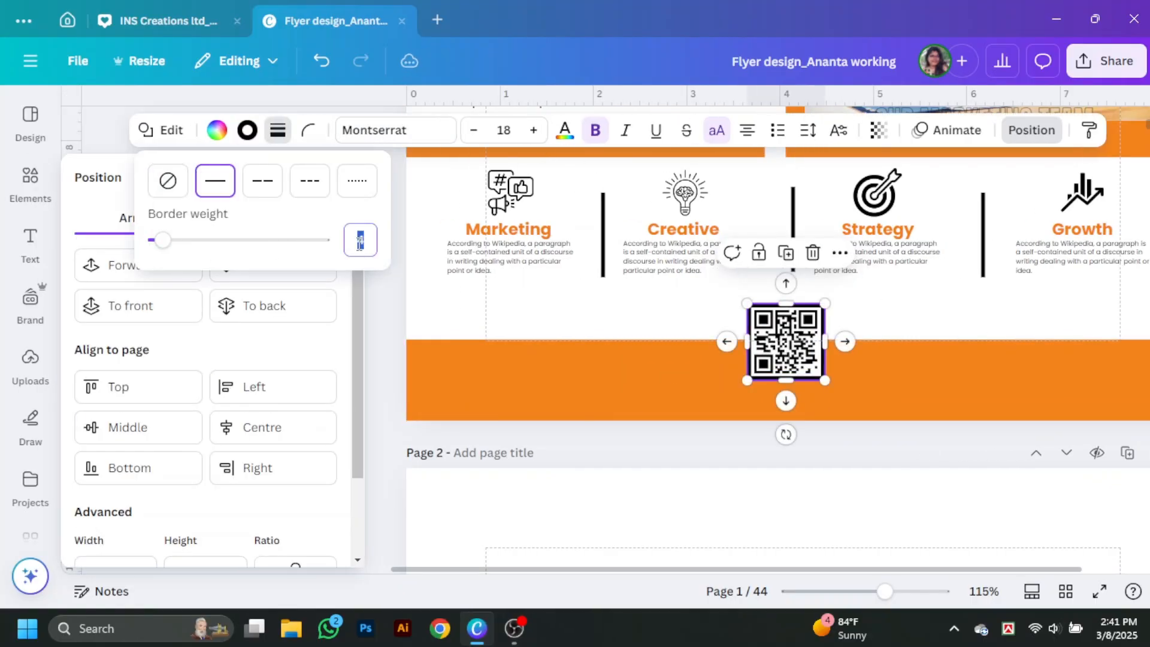
left_click(247, 130)
scroll(287, 383, "down", 4)
left_click(322, 462)
left_click(590, 317)
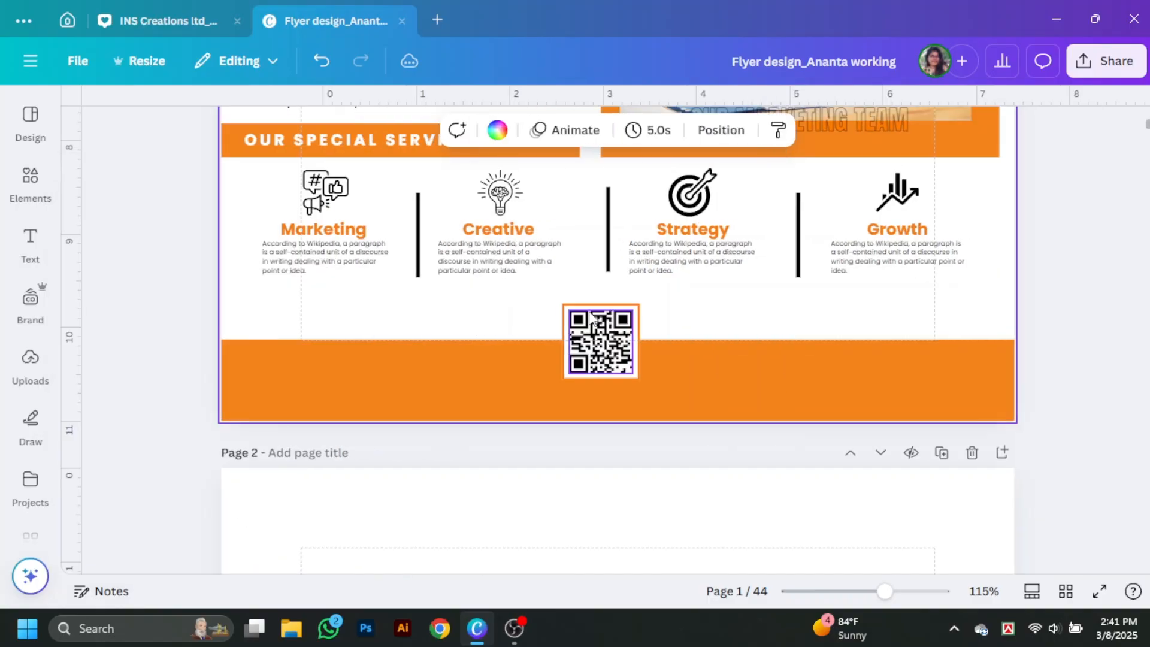
Step: Raise the footer band's top edge and move the QR code to the footer's right end
left_click(495, 351)
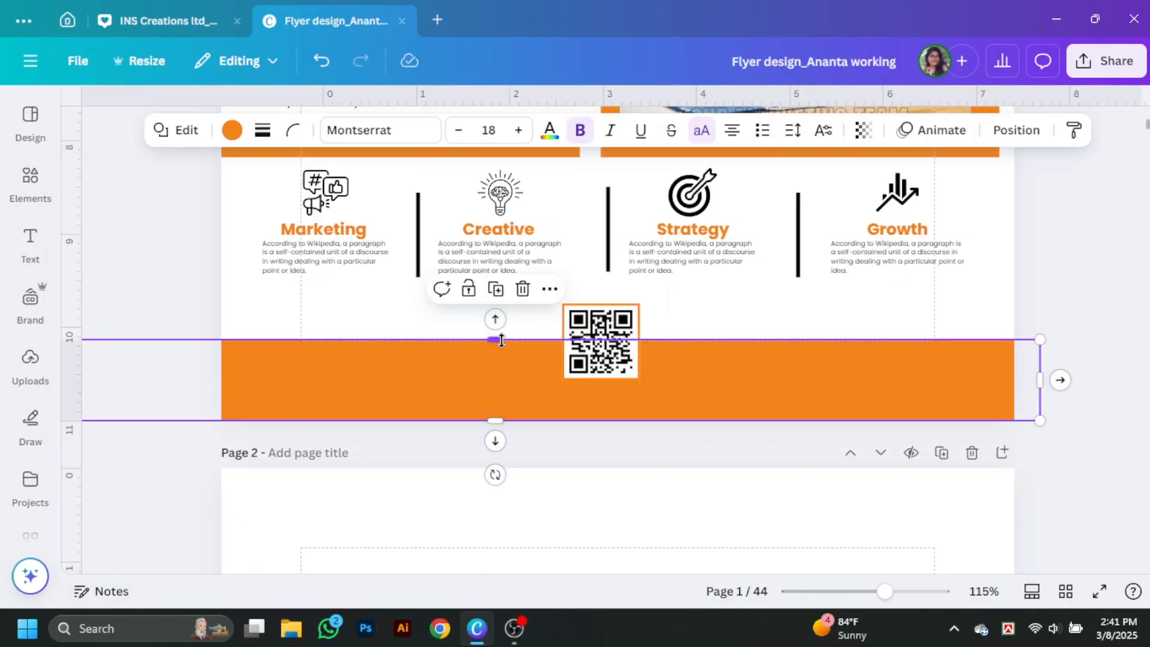
left_click_drag(495, 339, 502, 325)
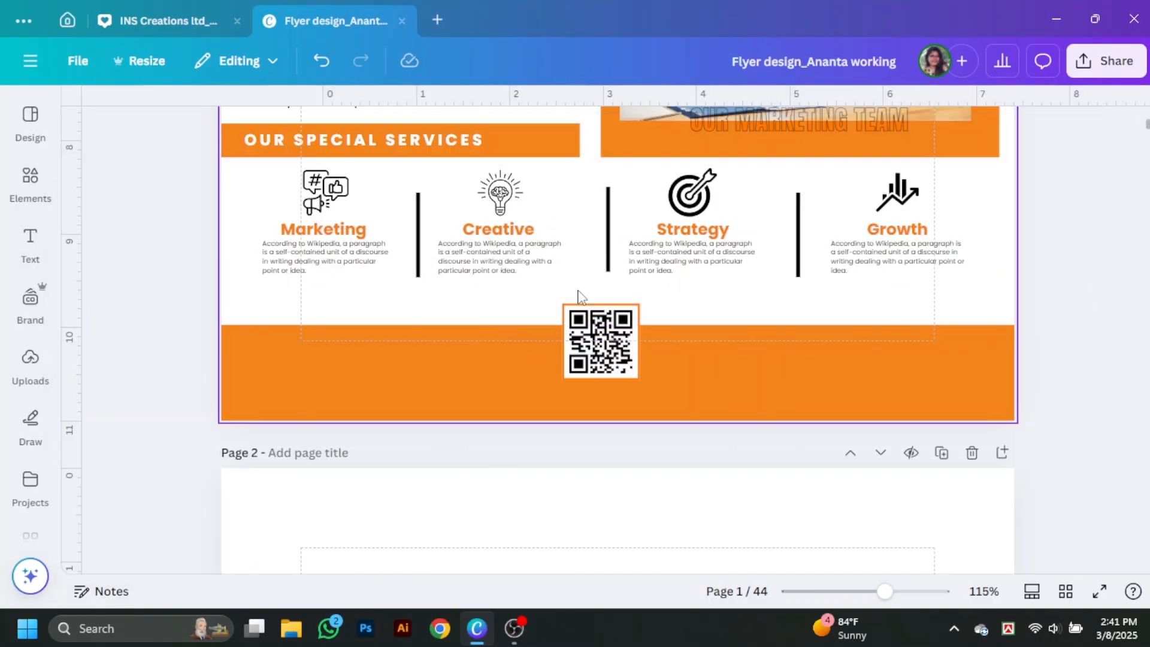
left_click_drag(601, 341, 920, 334)
left_click(464, 330)
scroll(537, 360, "up", 9)
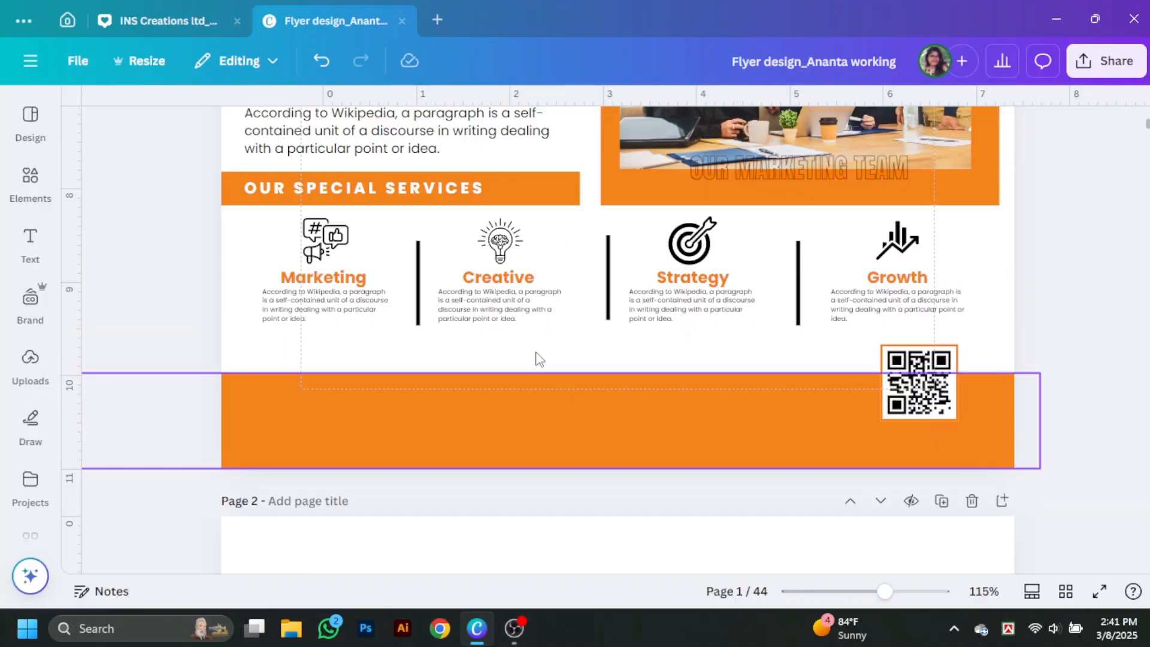
Step: Try a shortened copy of the orange parallelogram at the bottom-left, then delete it
left_click(323, 256)
key("ctrl+c")
scroll(359, 269, "down", 9)
key("ctrl+v")
left_click_drag(659, 258, 401, 298)
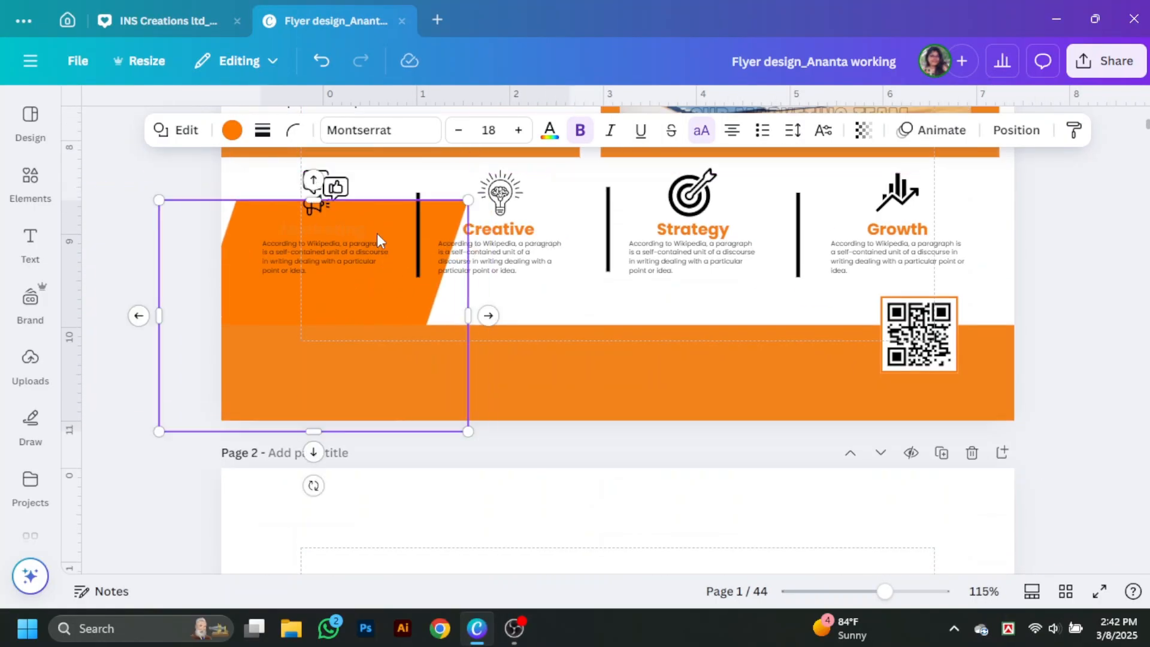
left_click_drag(313, 200, 315, 287)
left_click_drag(313, 431, 316, 350)
left_click_drag(378, 303, 373, 306)
right_click(373, 306)
mouse_move(437, 313)
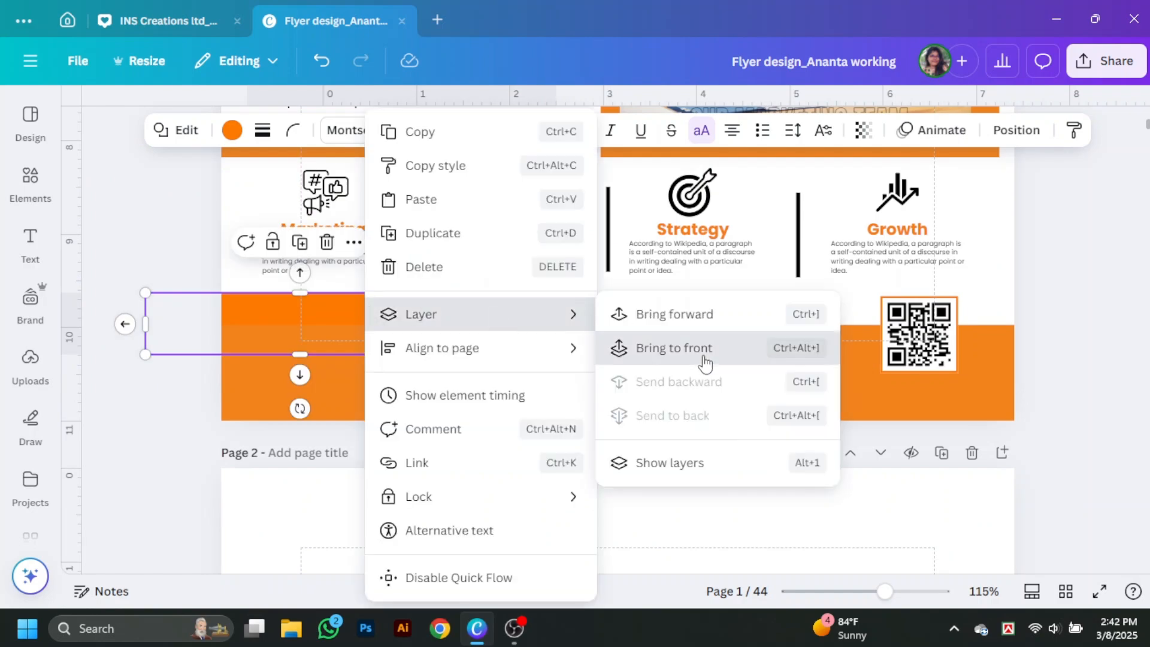
left_click(698, 347)
left_click(341, 247)
Step: Add an arrow-shaped pentagon, resize it, make it white, and move it onto the orange footer
left_click(30, 183)
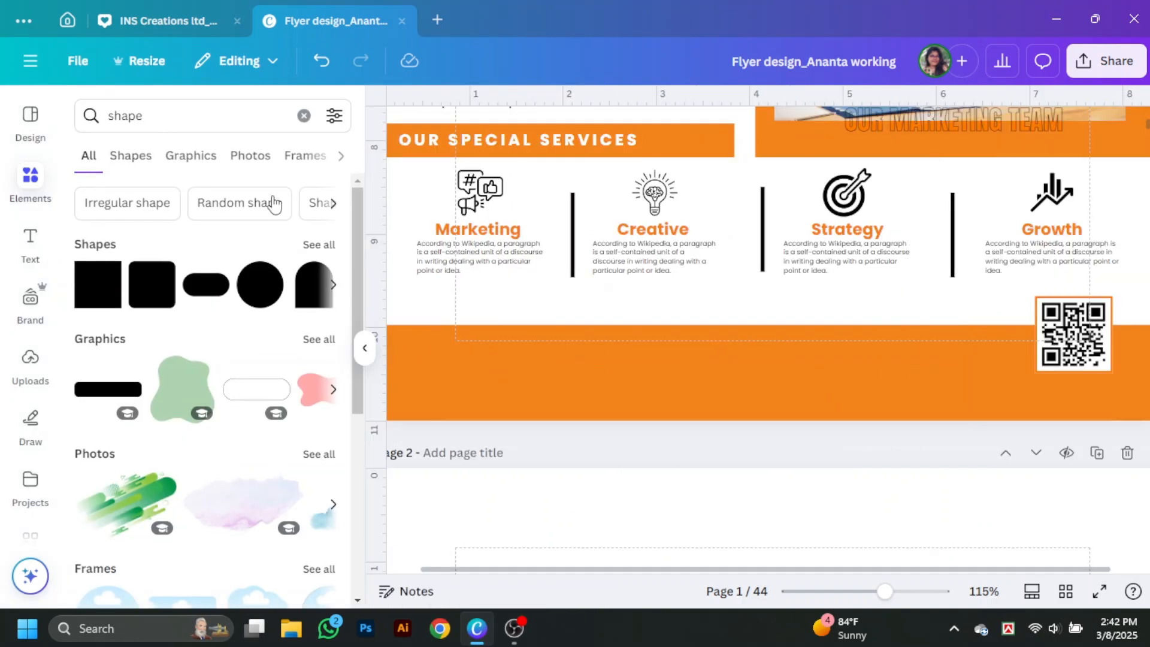
left_click(318, 244)
left_click(172, 313)
scroll(689, 323, "down", 8)
left_click_drag(718, 331, 512, 268)
left_click_drag(437, 286, 353, 287)
left_click_drag(335, 326, 334, 268)
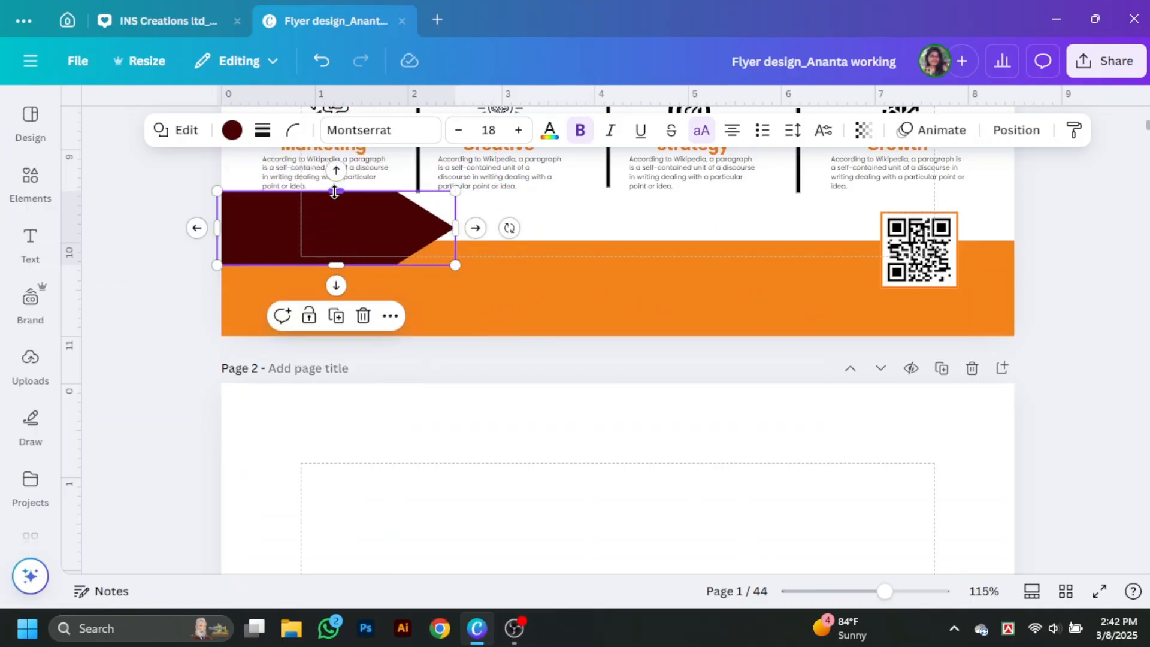
left_click_drag(336, 193, 337, 216)
left_click_drag(458, 245, 470, 246)
left_click(232, 129)
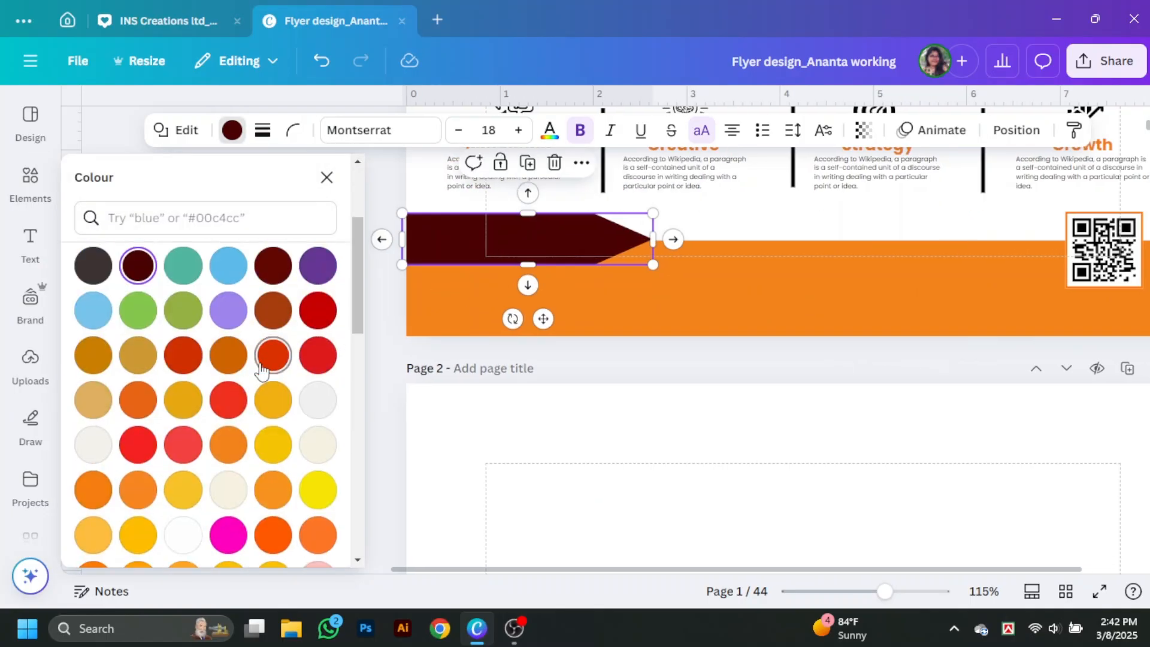
scroll(192, 334, "down", 5)
left_click(182, 418)
left_click_drag(377, 247, 351, 286)
Step: Recolour the orange band copy white and shrink it into a small box on the footer's left
left_click(346, 207)
scroll(515, 341, "up", 1)
left_click_drag(531, 354, 280, 346)
left_click(232, 130)
scroll(200, 360, "down", 5)
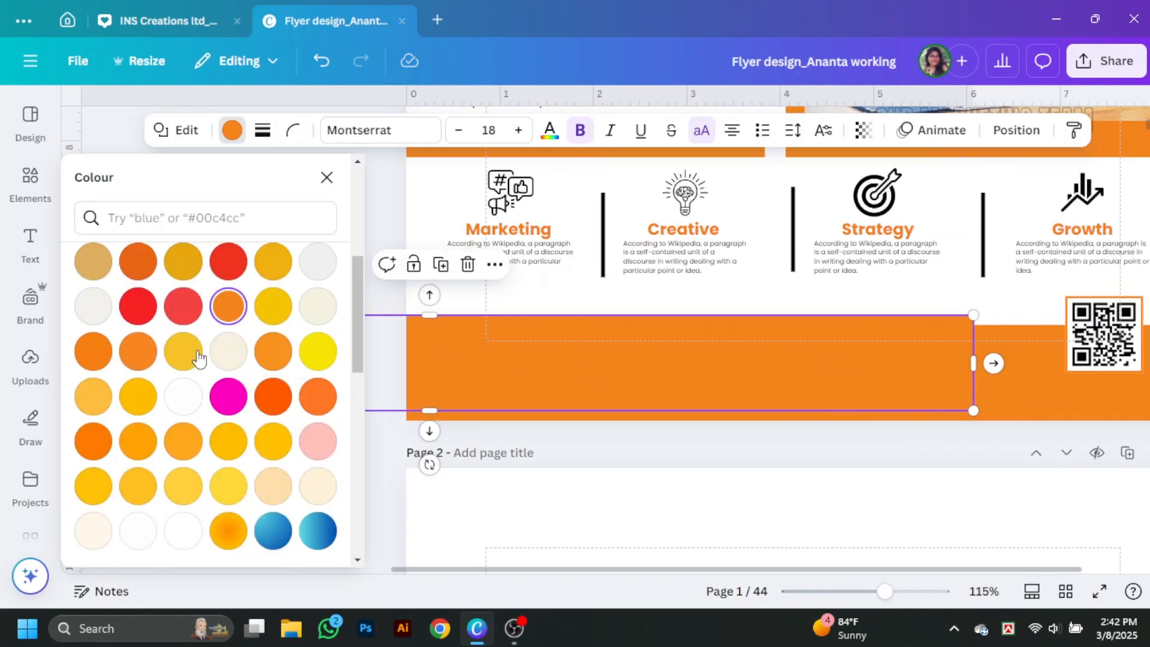
left_click(183, 501)
left_click_drag(973, 411, 549, 375)
left_click_drag(513, 349, 538, 367)
Step: Copy the Creative heading onto the white box and change it to 'GET IN TOUCH'
left_click_drag(686, 232, 293, 372)
double_click(322, 371)
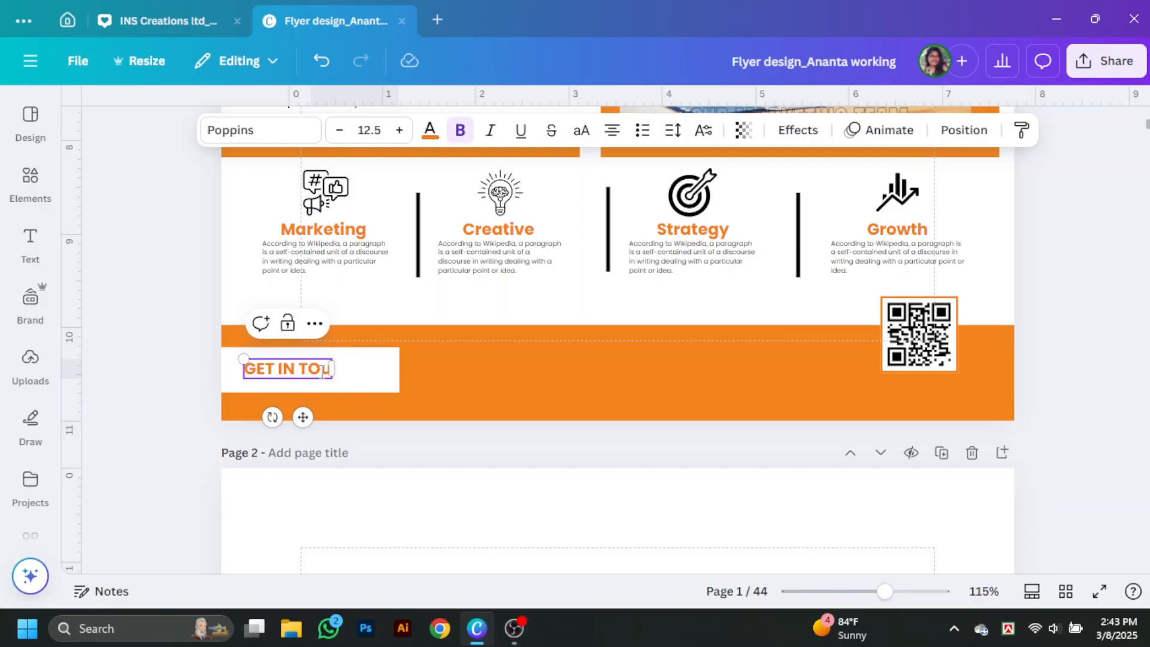
left_click_drag(322, 370, 379, 370)
left_click(390, 379)
left_click(473, 304)
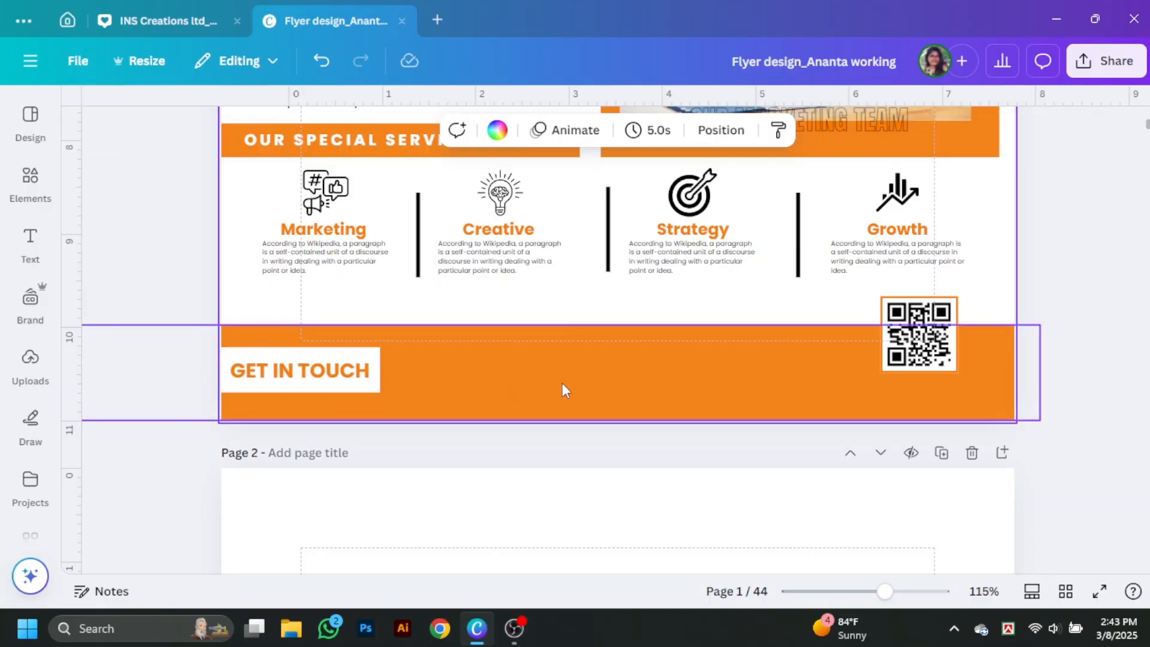
left_click(509, 433)
left_click(334, 387)
left_click(276, 292)
Step: Add a phone icon from an Elements search, shrink it into the footer and colour it white
left_click(31, 179)
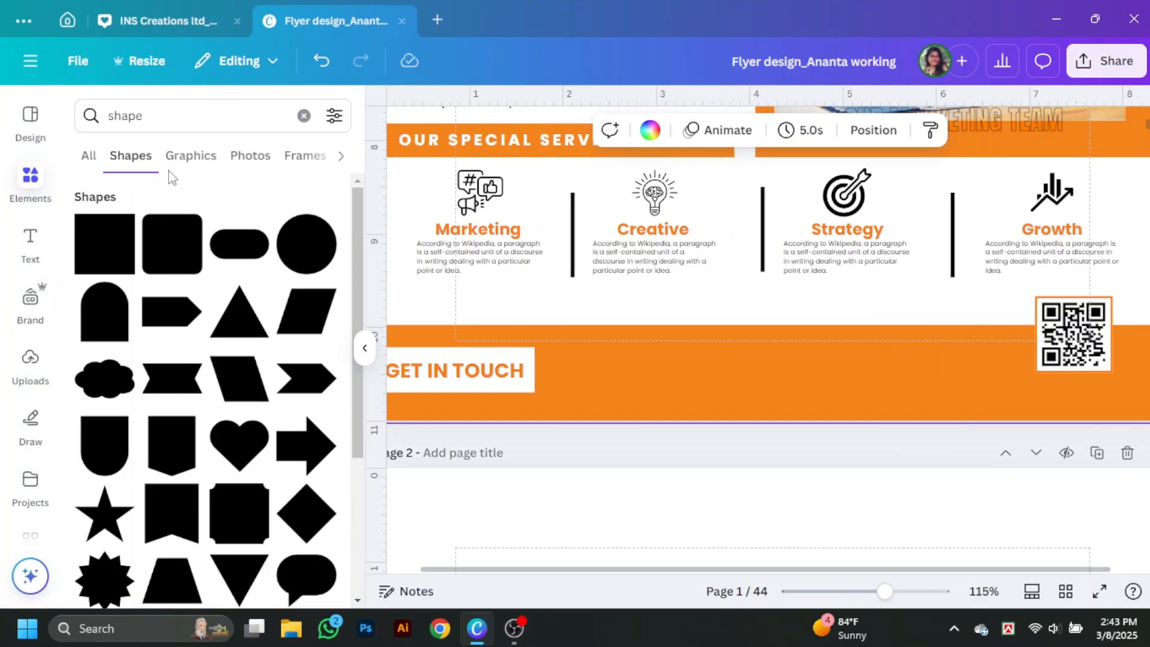
left_click(304, 116)
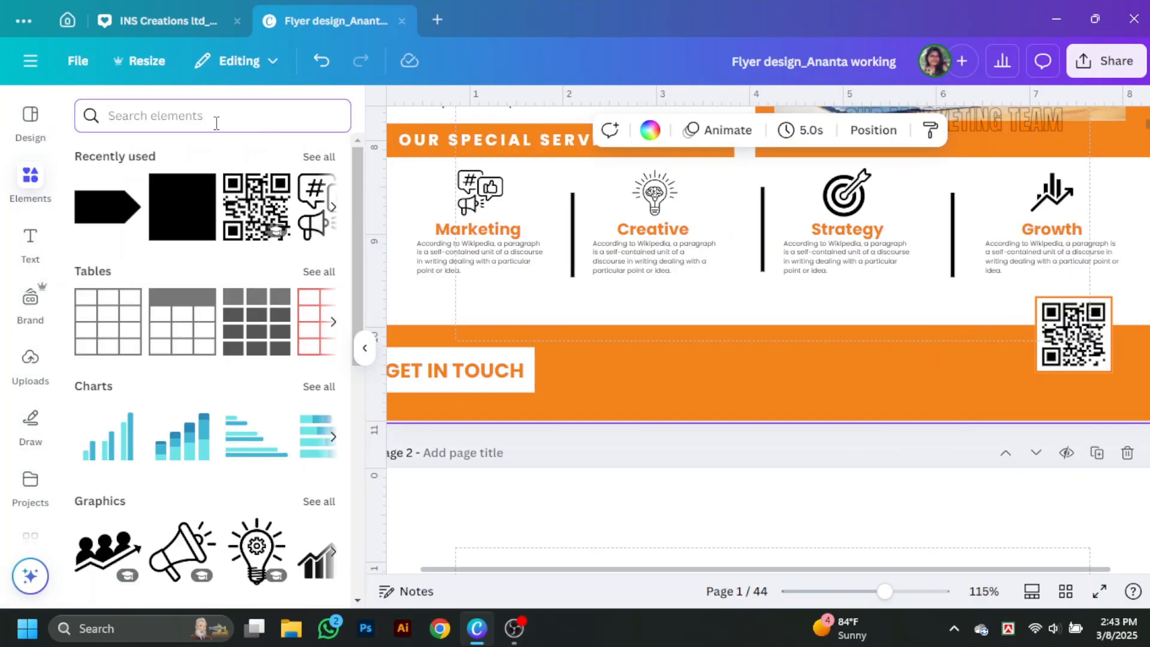
type("phone")
key("Return")
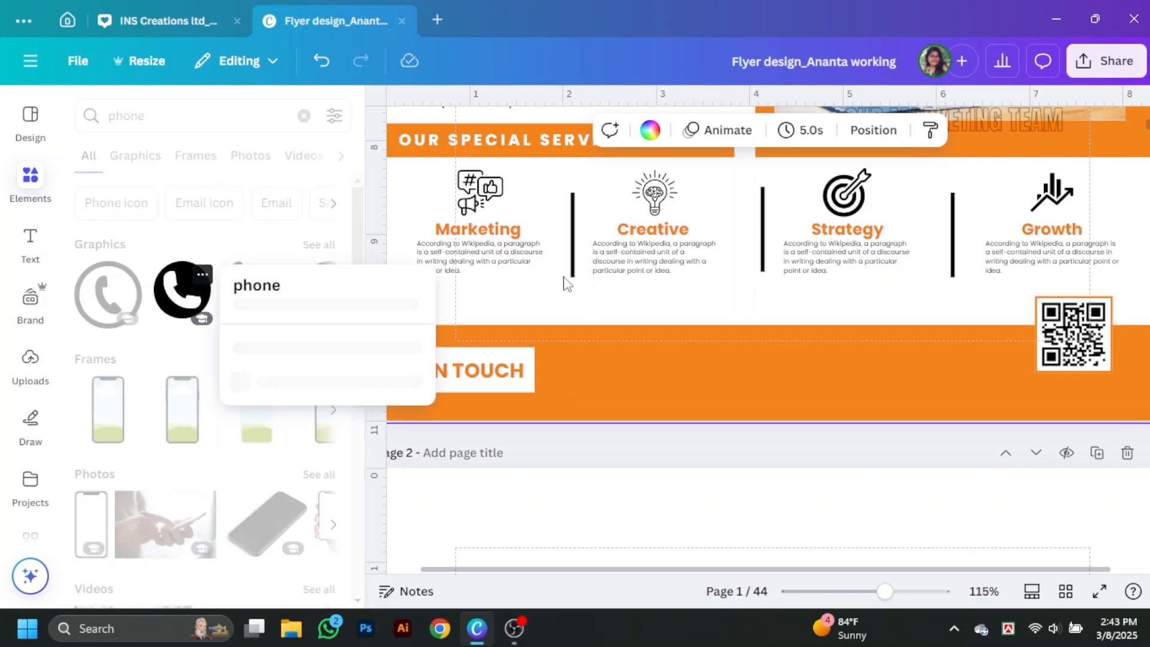
left_click(172, 305)
left_click_drag(790, 293, 656, 321)
scroll(791, 293, "down", 7)
left_click_drag(798, 457, 629, 351)
left_click_drag(673, 369, 569, 262)
left_click(609, 130)
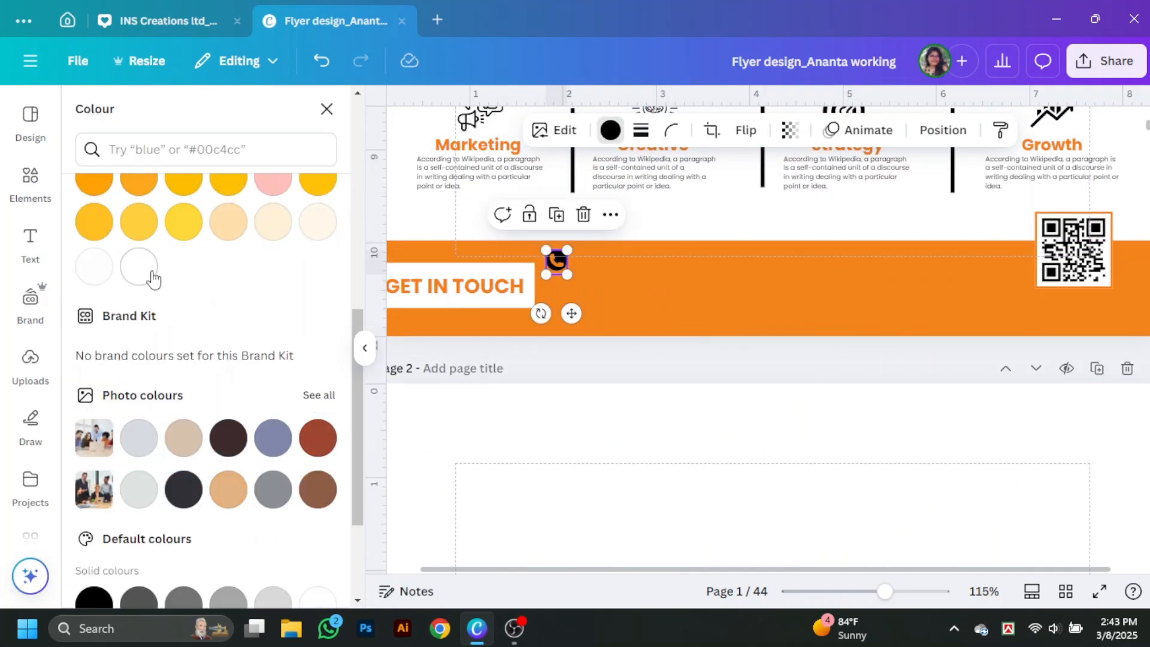
left_click(144, 266)
Step: Add a location-pin icon, shrink it, make it white and place it below the phone icon
left_click(192, 120)
type("location")
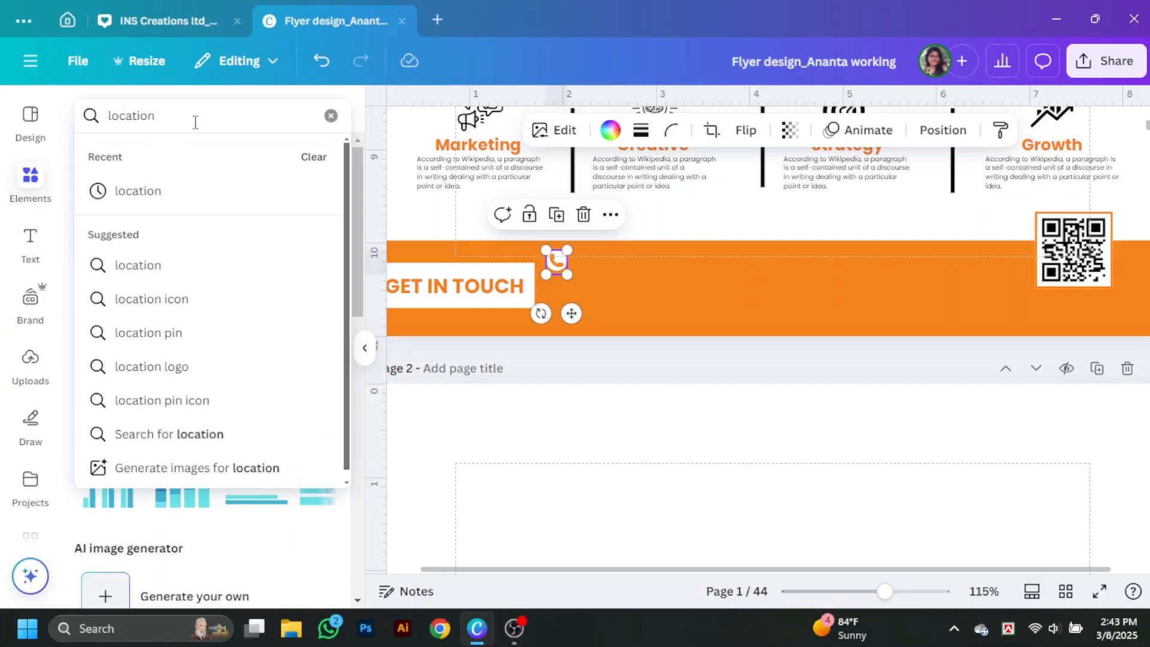
key("Return")
left_click(108, 396)
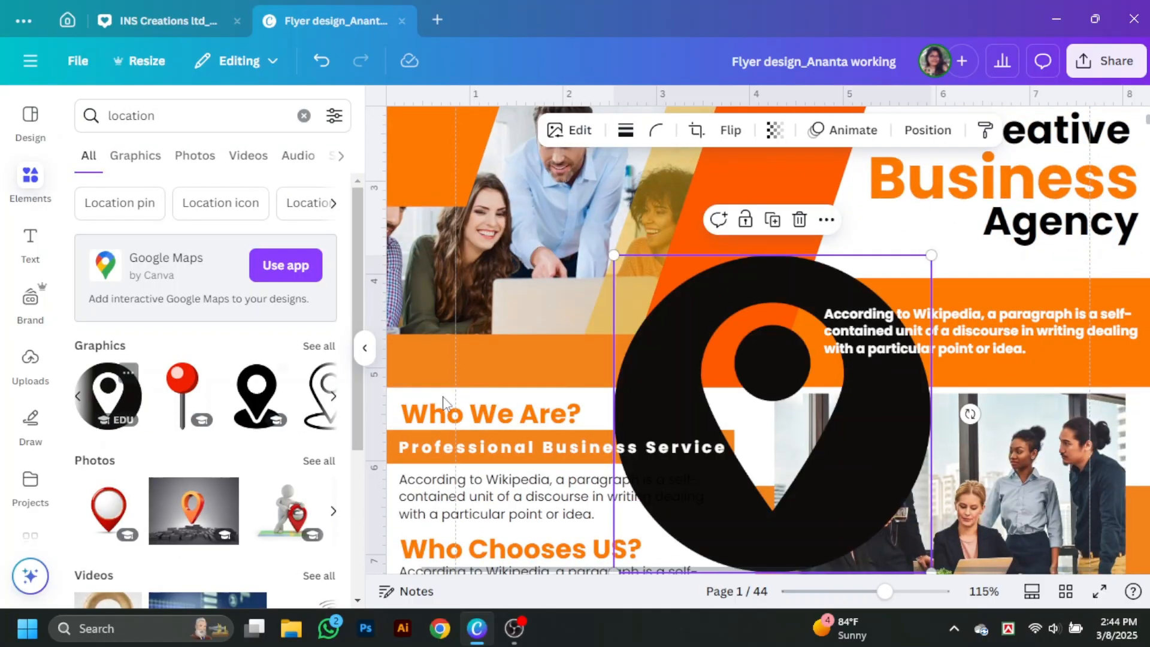
scroll(780, 371, "down", 7)
left_click_drag(789, 341, 680, 269)
left_click_drag(824, 501, 559, 175)
left_click(610, 130)
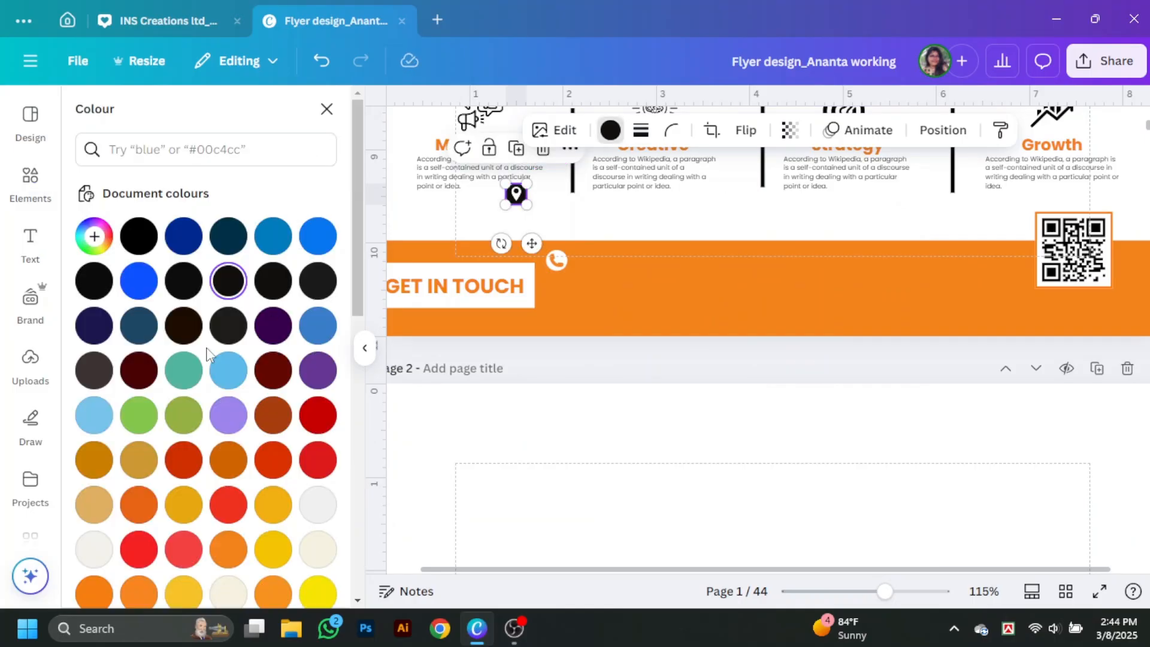
scroll(206, 354, "down", 6)
left_click(183, 350)
left_click_drag(561, 290, 556, 288)
left_click(369, 326)
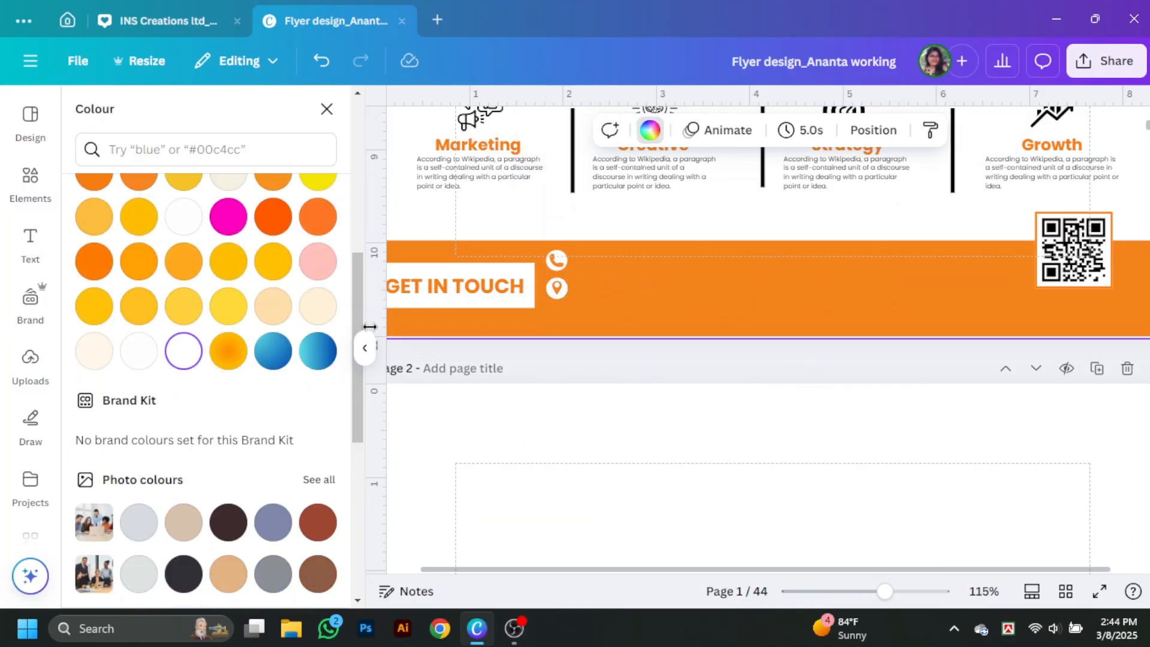
Step: Add a globe icon from a 'web' search, shrink it, colour it white and move it into the footer
left_click(30, 182)
left_click(162, 117)
type("web")
key("Return")
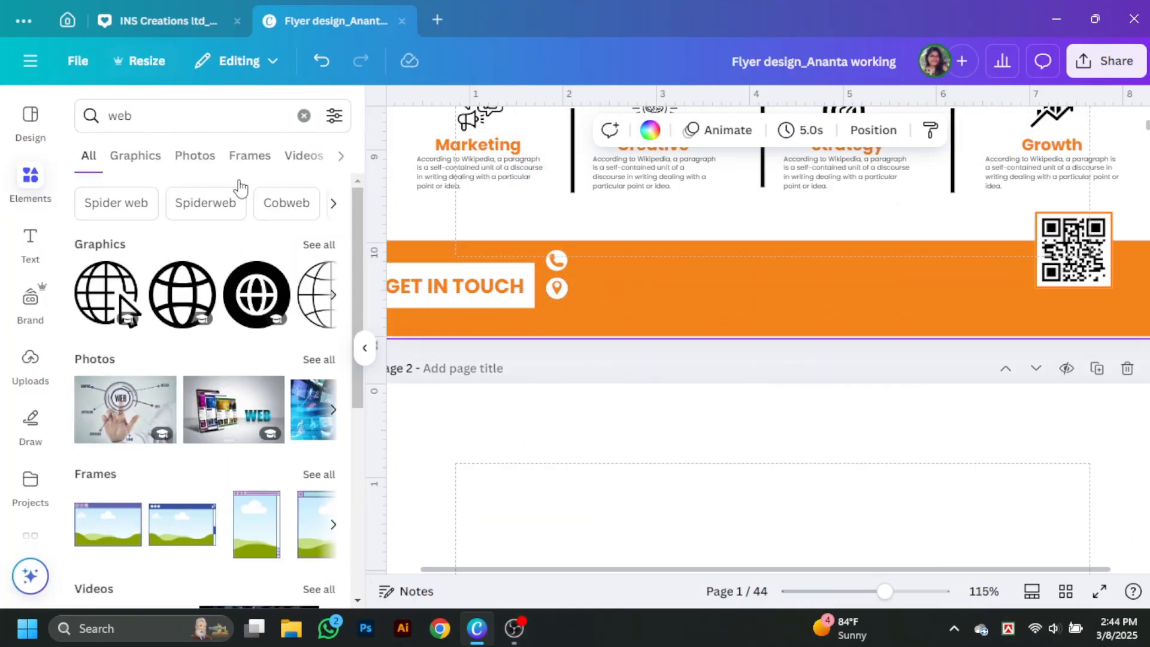
left_click(366, 348)
scroll(618, 288, "up", 7)
left_click_drag(618, 253, 608, 298)
scroll(608, 298, "down", 8)
left_click_drag(764, 454, 477, 166)
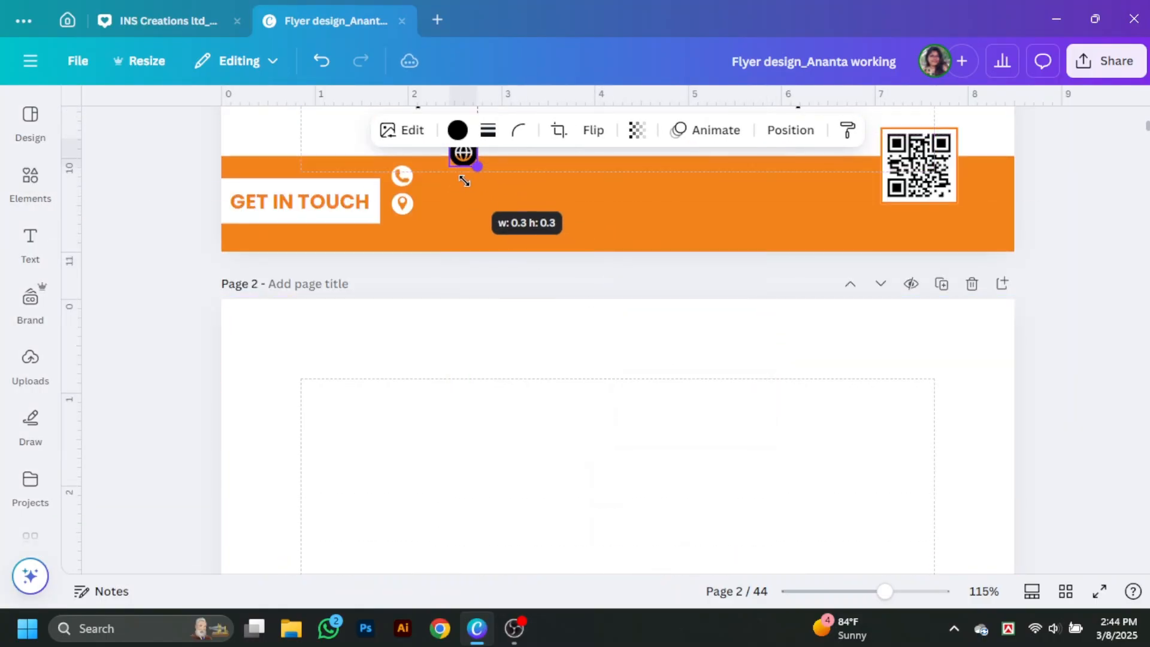
left_click(458, 130)
scroll(213, 434, "down", 5)
left_click(138, 507)
scroll(698, 261, "up", 2)
left_click_drag(648, 238, 588, 321)
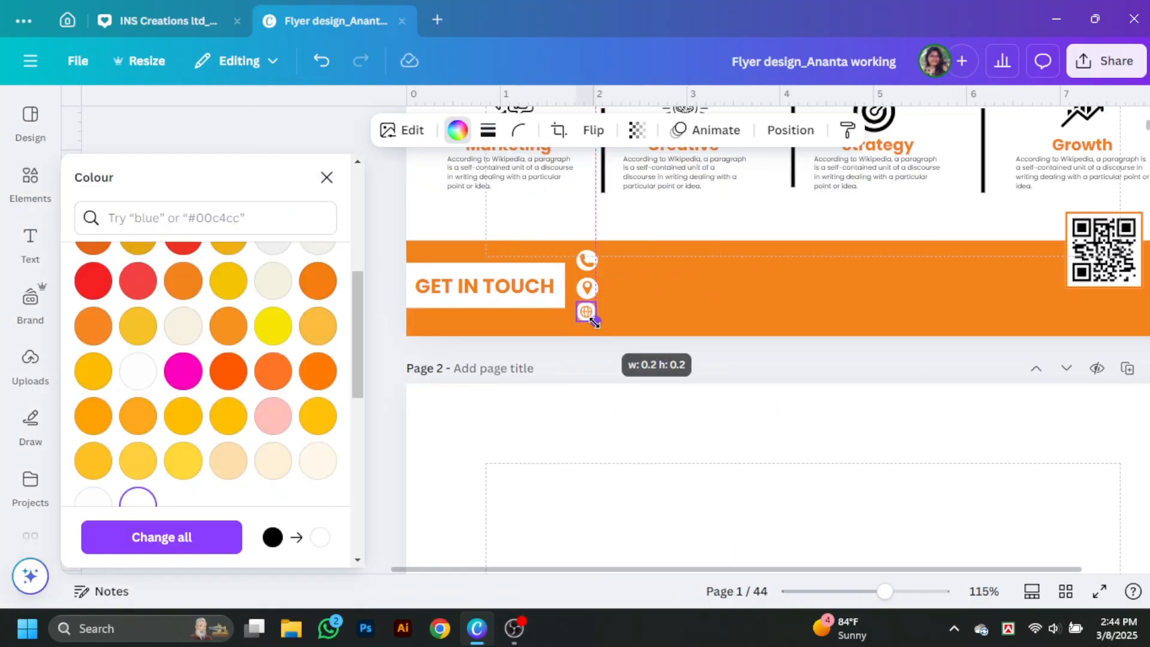
Step: Select the phone, pin and globe icons and centre-align them
left_click(585, 264)
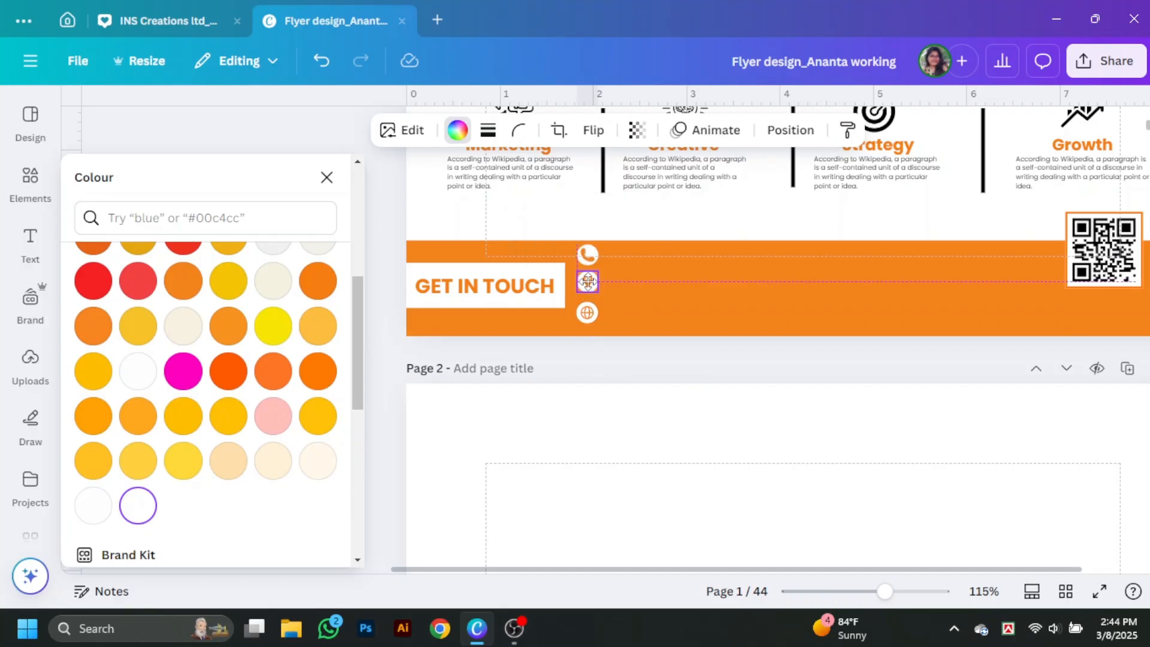
left_click(596, 286, "shift")
left_click(402, 256, "shift")
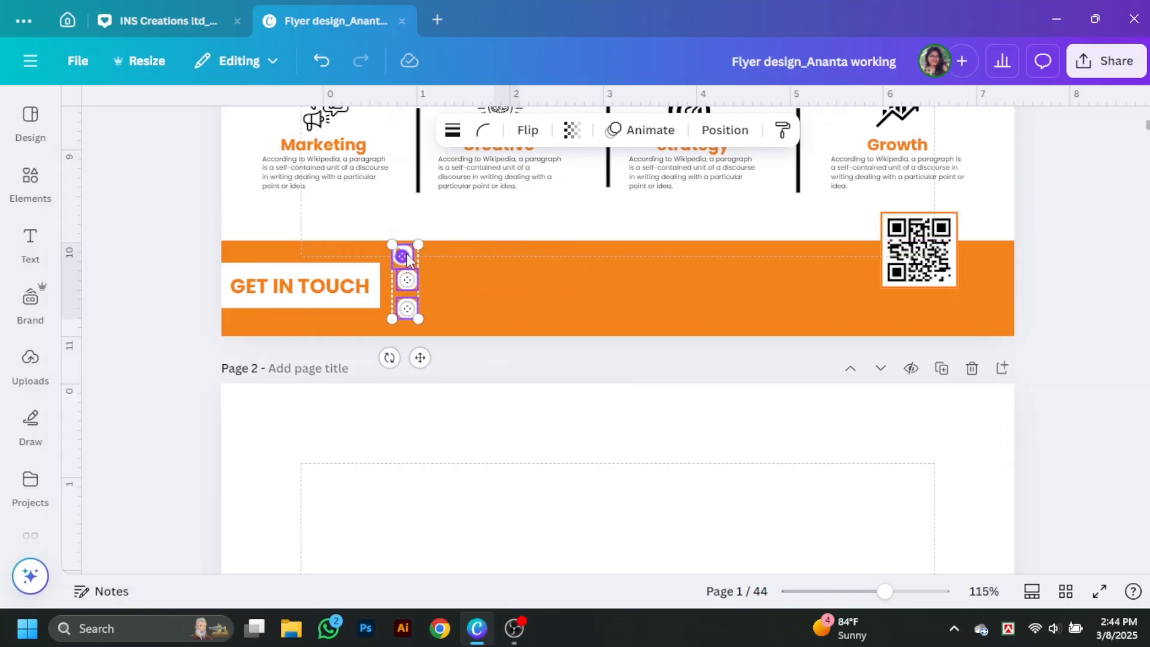
left_click(723, 130)
left_click(285, 367)
left_click(355, 311)
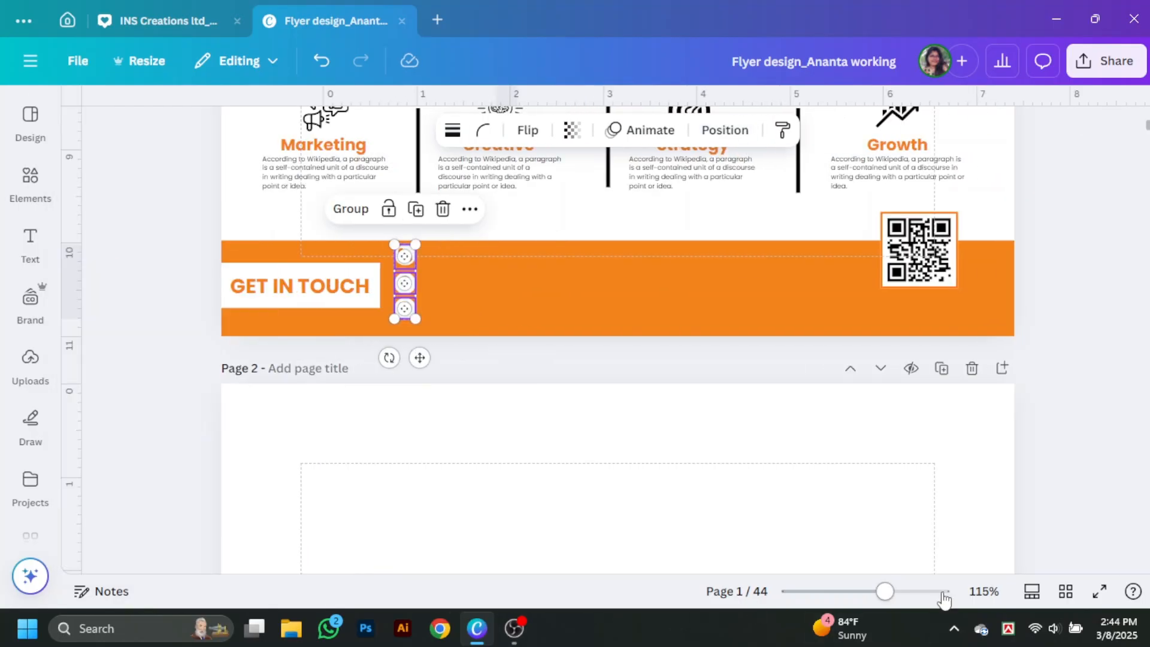
scroll(615, 342, "up", 5)
scroll(473, 311, "up", 4)
Step: Place a text box beside the phone icon with the phone number in bold white
left_click_drag(474, 311, 446, 466)
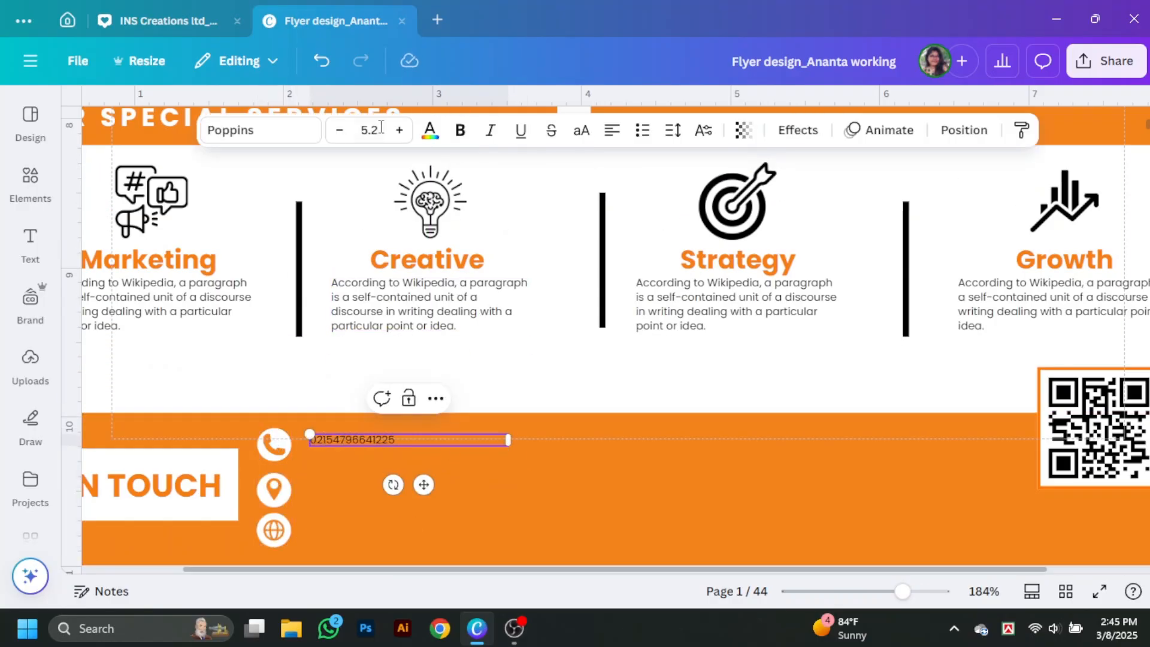
key("ctrl+a")
key("ctrl+b")
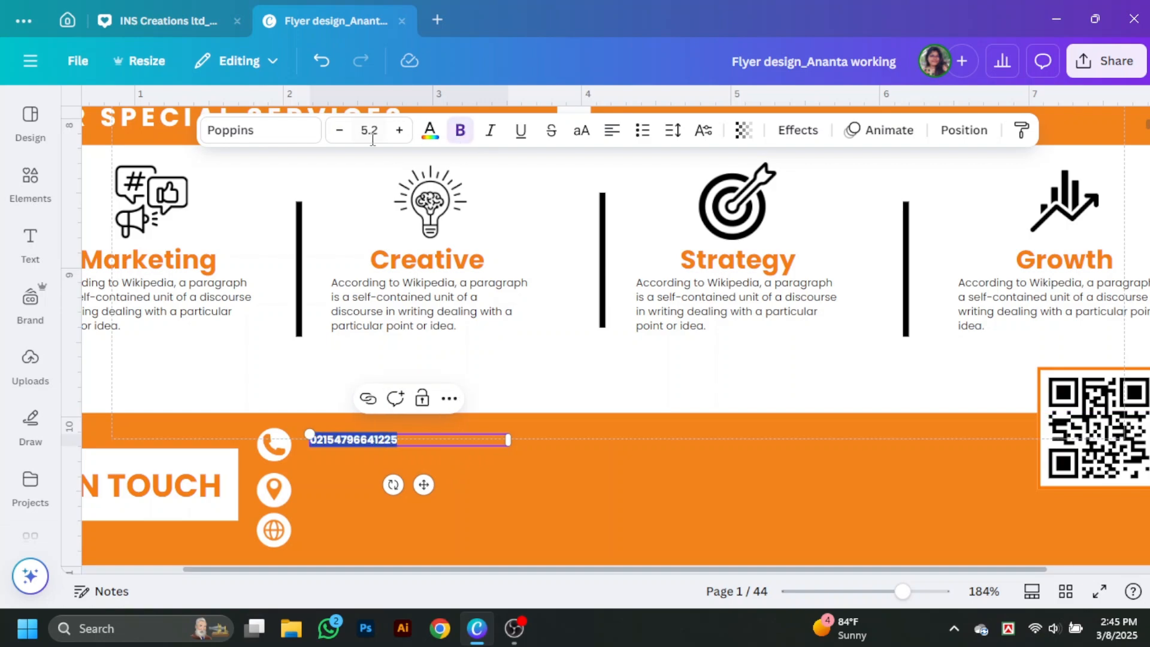
left_click(361, 448)
left_click_drag(360, 448, 360, 445)
left_click(431, 133)
scroll(141, 341, "down", 3)
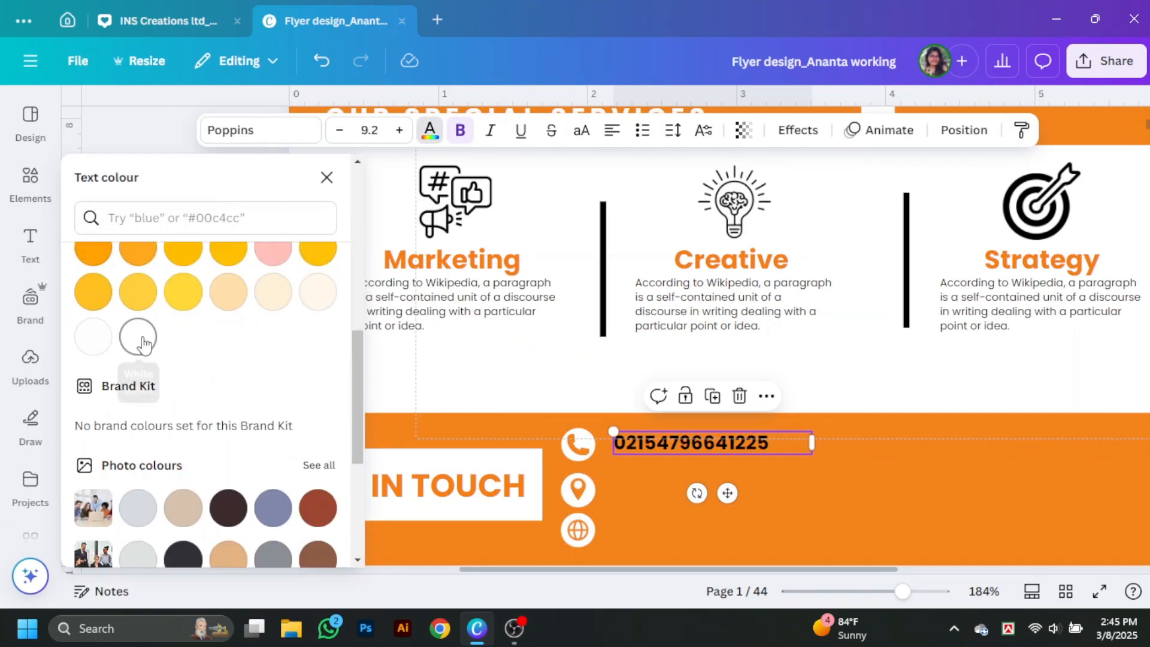
left_click(138, 338)
Step: Duplicate the phone line beside the location pin and fit the street address on one line
left_click(587, 375)
left_click_drag(430, 442, 430, 486, "alt")
double_click(430, 486)
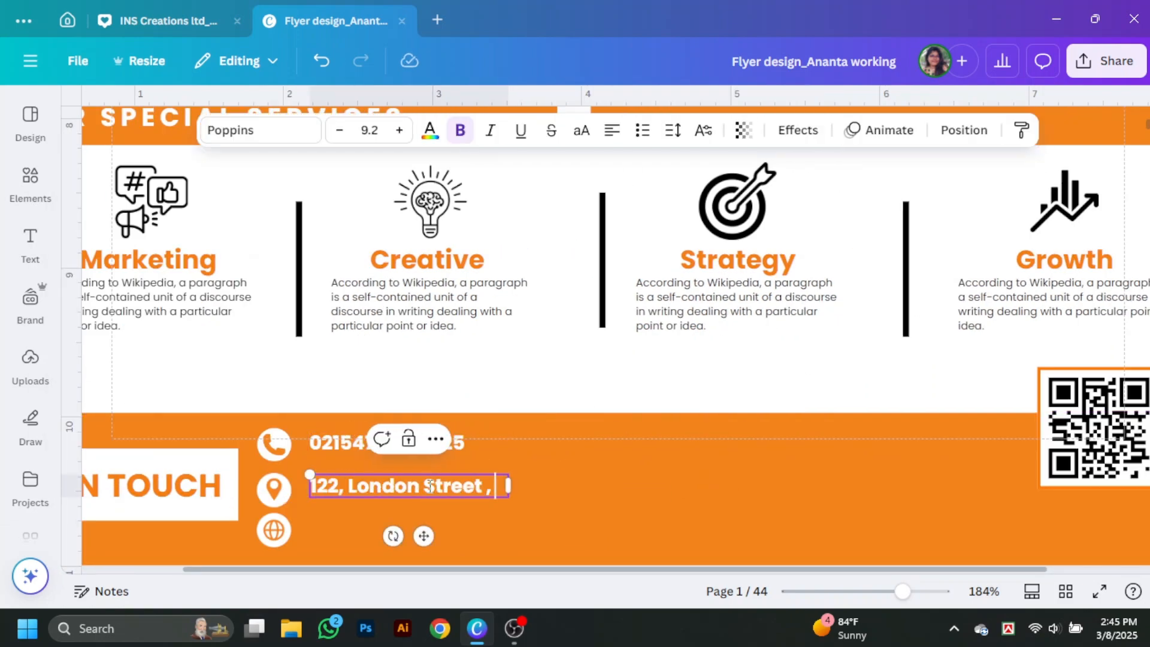
left_click_drag(510, 531, 702, 532)
key("BackSpace")
left_click_drag(450, 492, 450, 537, "alt")
double_click(449, 537)
type("www.marketingtalk.com")
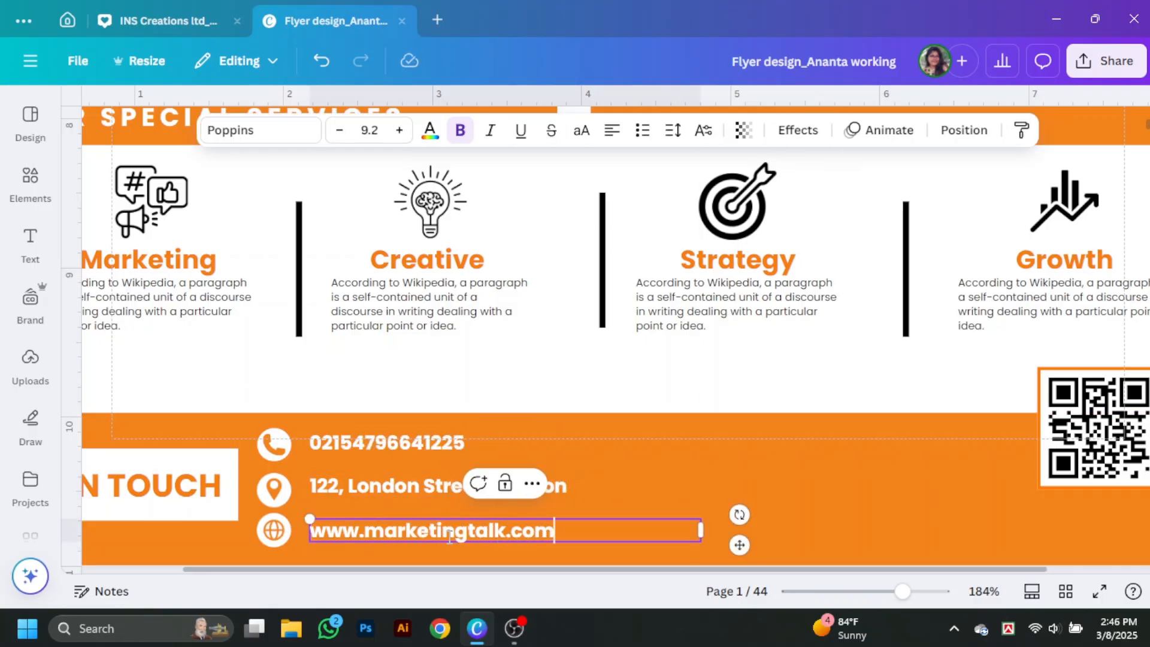
left_click(672, 130)
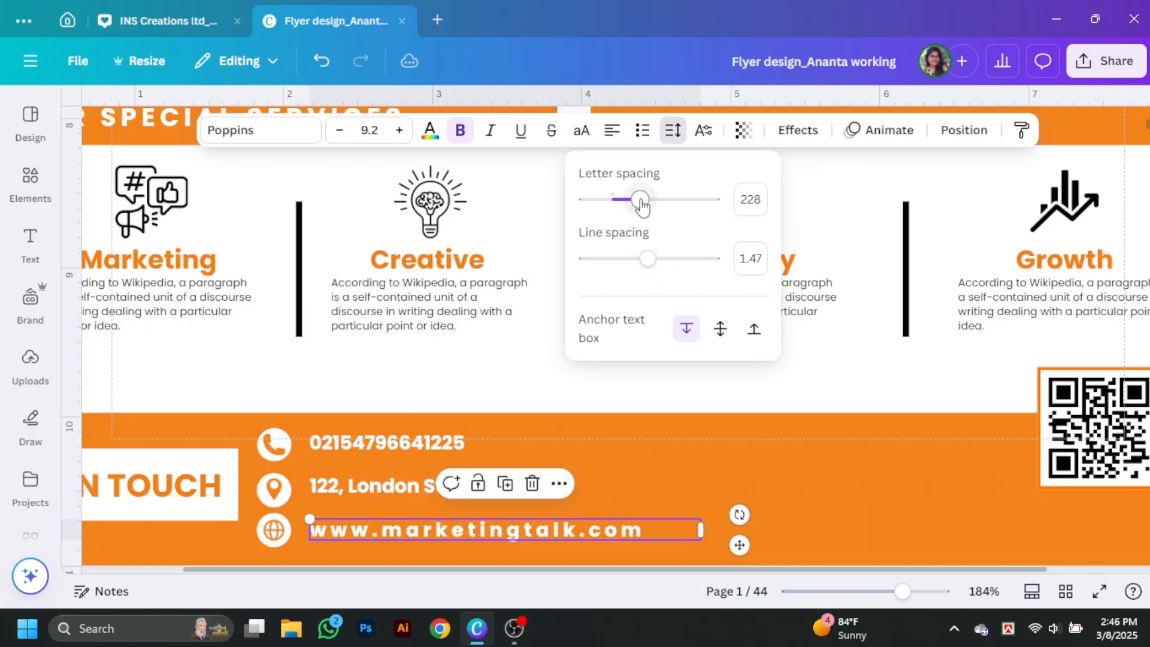
left_click(538, 319)
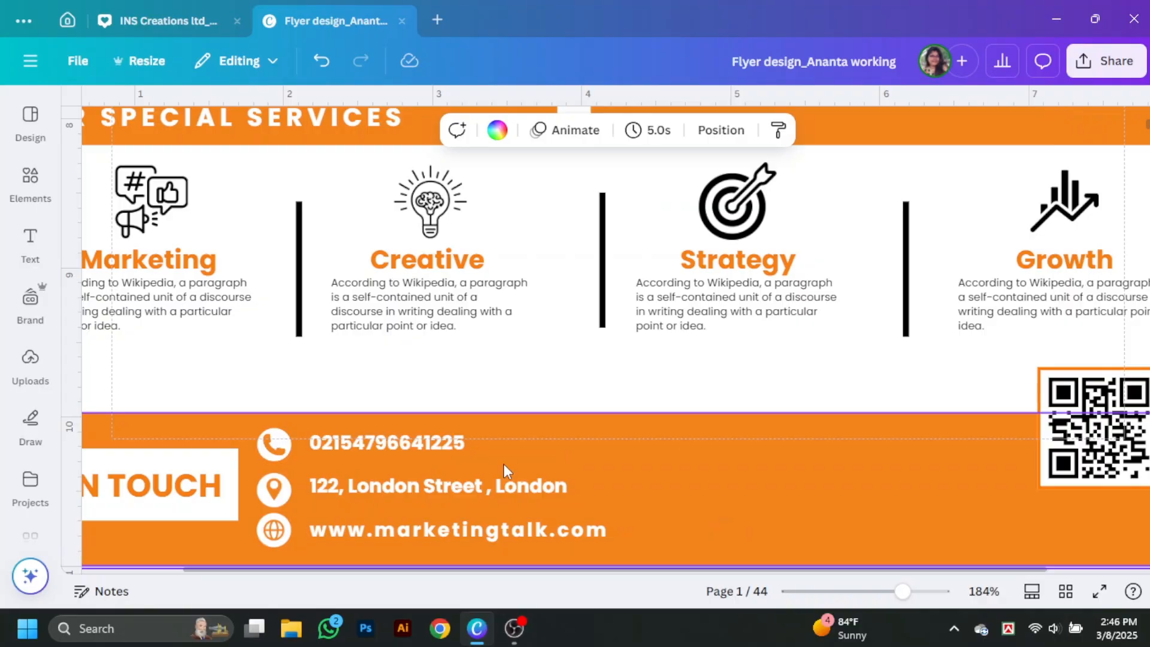
scroll(505, 471, "down", 5)
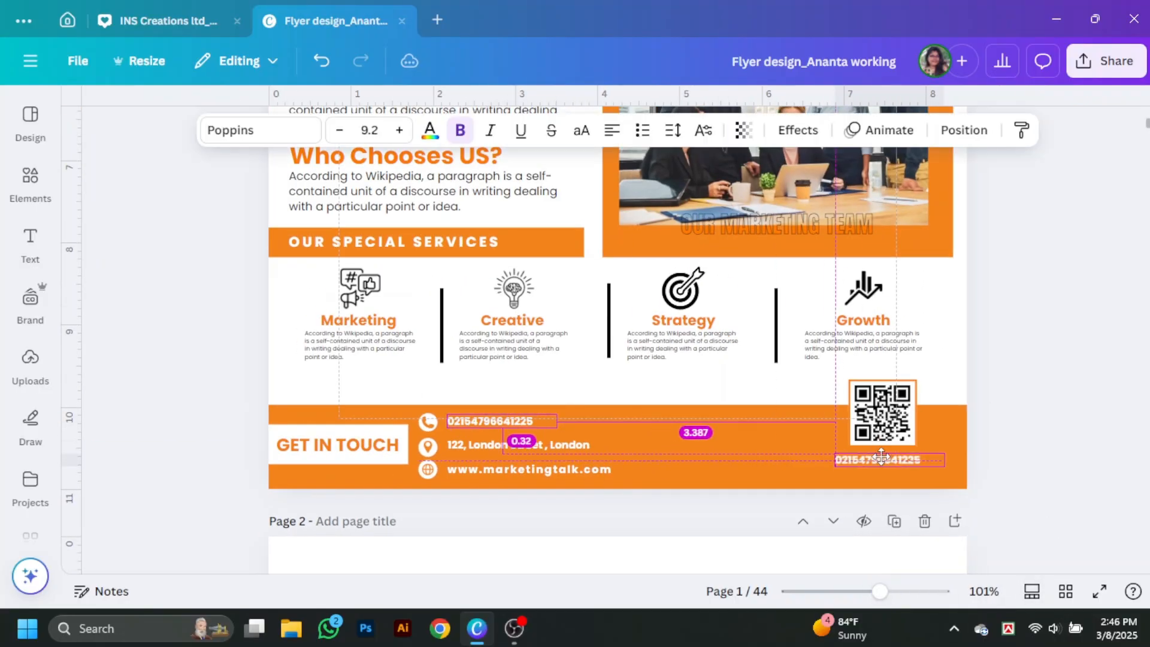